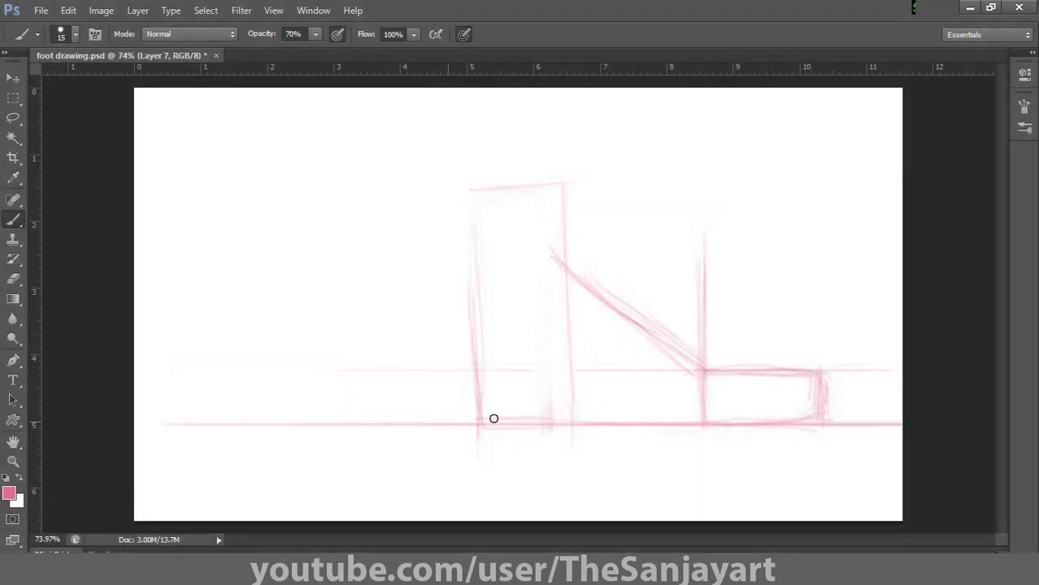
Reinforce the side-view foot's heel and sole lines, and sketch a low toe box between horizontal guides for the front view
left_click_drag(469, 193, 467, 418)
left_click_drag(459, 417, 647, 415)
mouse_move(793, 370)
left_mouse_down()
mouse_move(259, 370)
mouse_move(219, 426)
left_mouse_up()
left_click_drag(211, 375, 210, 431)
left_click_drag(205, 374, 204, 428)
left_click_drag(197, 374, 361, 376)
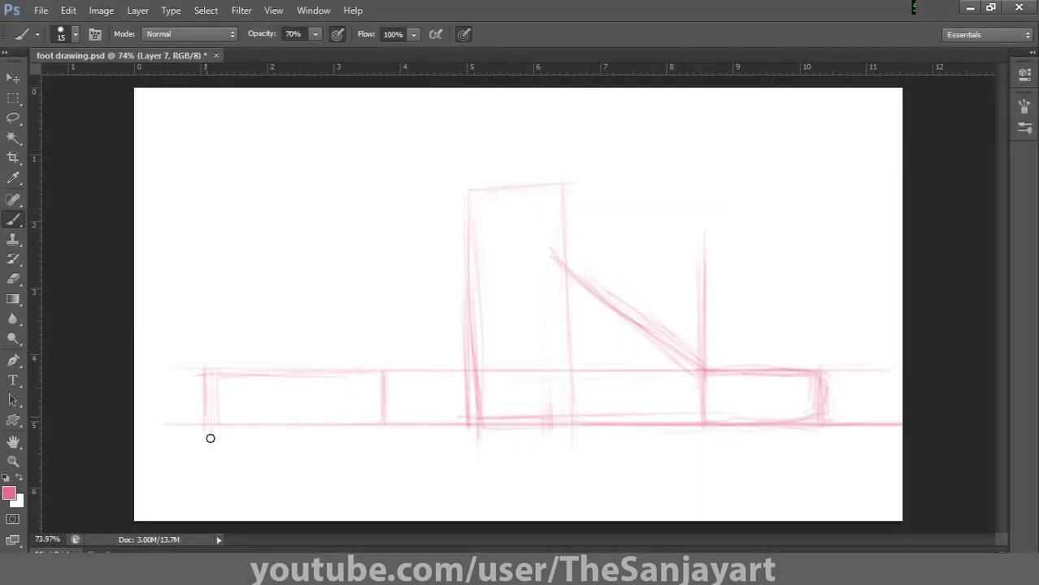
left_click_drag(217, 425, 384, 422)
left_click_drag(380, 374, 231, 374)
left_click_drag(231, 374, 398, 366)
Sketch a guide line at ankle height and a tapered instep block above the front view's toe box
left_click_drag(168, 255, 460, 254)
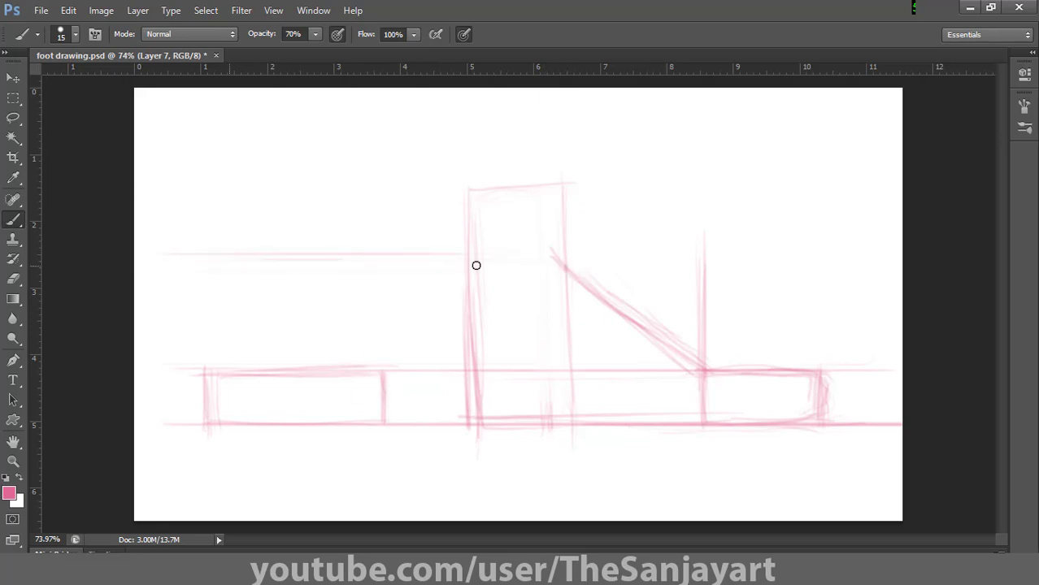
left_click_drag(313, 257, 252, 258)
left_click_drag(328, 261, 383, 372)
left_click_drag(262, 262, 199, 362)
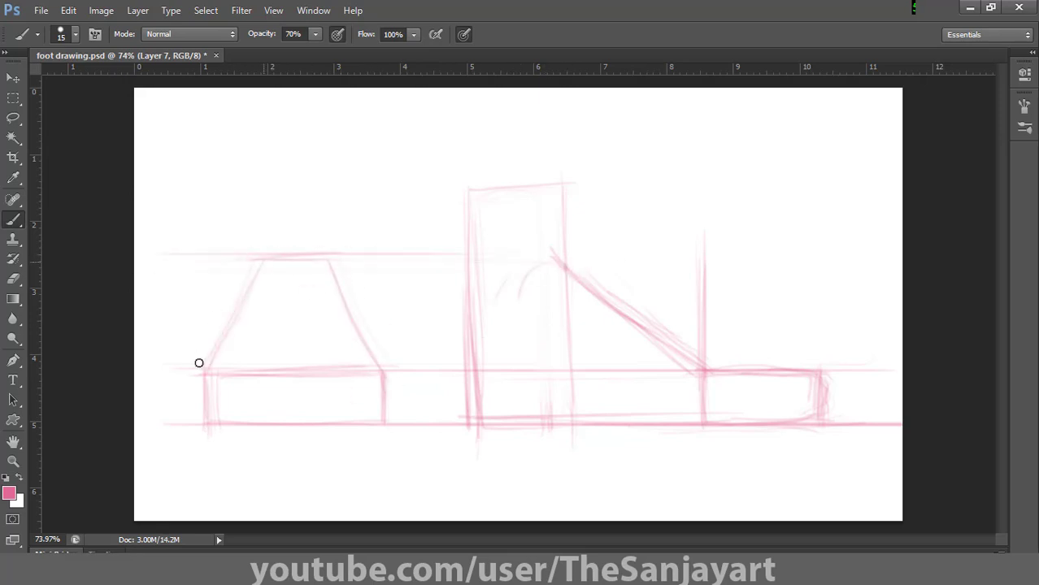
Sketch the lower-leg column above the front view's instep, capped by a guide at the side-view leg's top
mouse_move(486, 182)
left_mouse_down()
mouse_move(180, 179)
mouse_move(233, 309)
left_mouse_up()
mouse_move(348, 309)
left_mouse_down()
mouse_move(356, 181)
mouse_move(364, 236)
mouse_move(236, 178)
mouse_move(346, 296)
mouse_move(356, 173)
left_mouse_up()
left_click_drag(334, 259, 332, 177)
left_click_drag(251, 189, 258, 279)
left_click_drag(241, 184, 244, 298)
mouse_move(246, 278)
left_mouse_down()
mouse_move(316, 239)
mouse_move(349, 296)
left_mouse_up()
Round off the side-view foot's ankle, instep and toe slope, and strengthen its sole and leg lines
left_click_drag(476, 286, 551, 259)
left_click_drag(647, 333, 750, 386)
left_click_drag(662, 335, 769, 358)
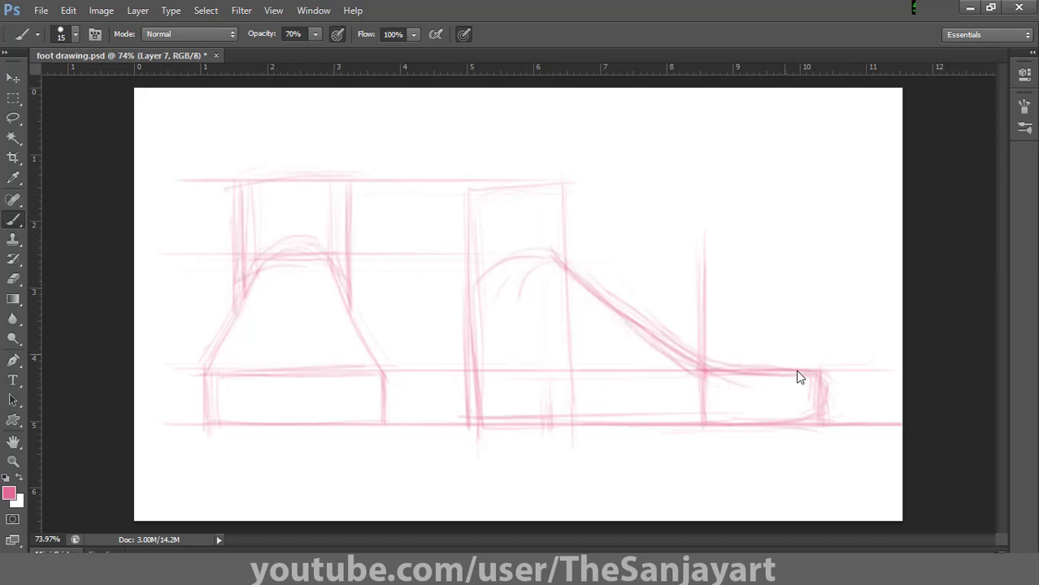
left_click_drag(696, 360, 822, 373)
left_click_drag(675, 425, 472, 414)
left_click_drag(755, 430, 585, 431)
mouse_move(563, 186)
left_mouse_down()
mouse_move(570, 424)
mouse_move(569, 414)
left_mouse_up()
left_click_drag(468, 192, 543, 178)
Sketch a row of ovals for the five toes inside the front view's toe box
mouse_move(235, 316)
left_mouse_down()
mouse_move(209, 371)
mouse_move(380, 379)
mouse_move(358, 419)
left_mouse_up()
left_click_drag(291, 387, 299, 418)
mouse_move(256, 390)
left_mouse_down()
mouse_move(334, 402)
mouse_move(248, 394)
mouse_move(252, 411)
mouse_move(194, 418)
left_mouse_up()
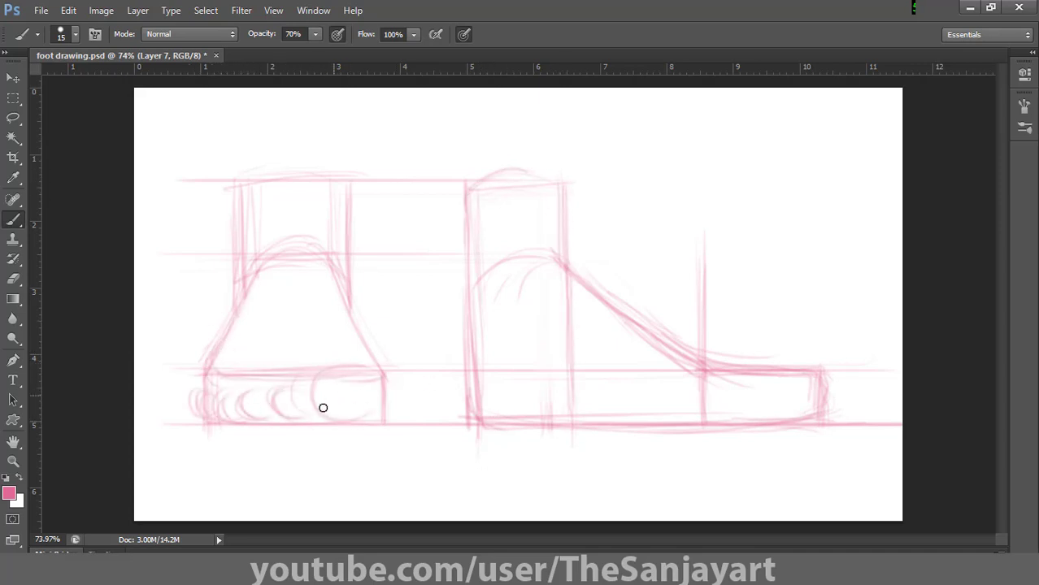
Sketch a toe oval, a curved sole and a round heel mass on the side-view foot
mouse_move(800, 391)
left_mouse_down()
mouse_move(760, 383)
mouse_move(791, 378)
mouse_move(774, 415)
mouse_move(656, 423)
mouse_move(579, 408)
mouse_move(631, 416)
mouse_move(509, 423)
left_mouse_up()
left_click_drag(540, 333, 462, 408)
left_click_drag(584, 380, 465, 396)
left_click_drag(540, 355, 484, 416)
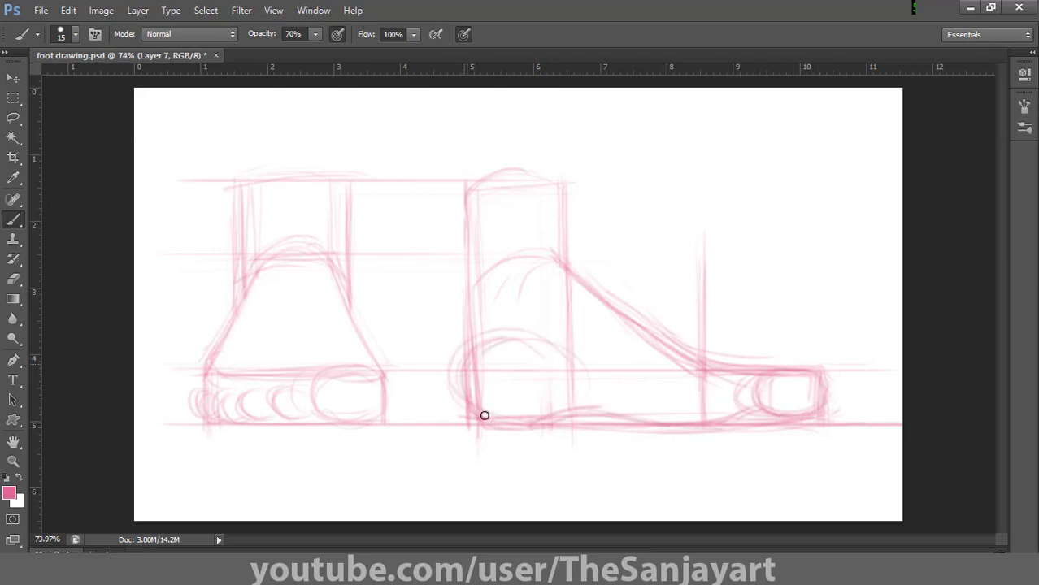
left_click_drag(476, 265, 464, 356)
Add ankle bulges to the front view, and rough in the side view's small toes, leg back and sole under the toes
mouse_move(234, 275)
left_mouse_down()
mouse_move(233, 314)
mouse_move(235, 299)
left_mouse_up()
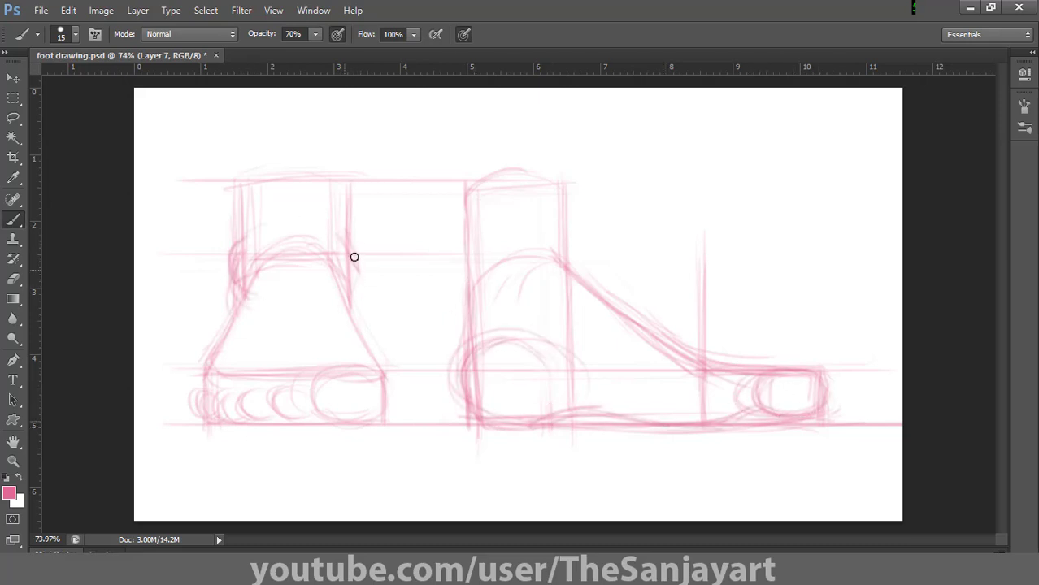
left_click_drag(355, 257, 355, 294)
mouse_move(659, 336)
left_mouse_down()
mouse_move(781, 368)
mouse_move(747, 354)
mouse_move(799, 358)
mouse_move(700, 353)
mouse_move(762, 352)
mouse_move(707, 348)
left_mouse_up()
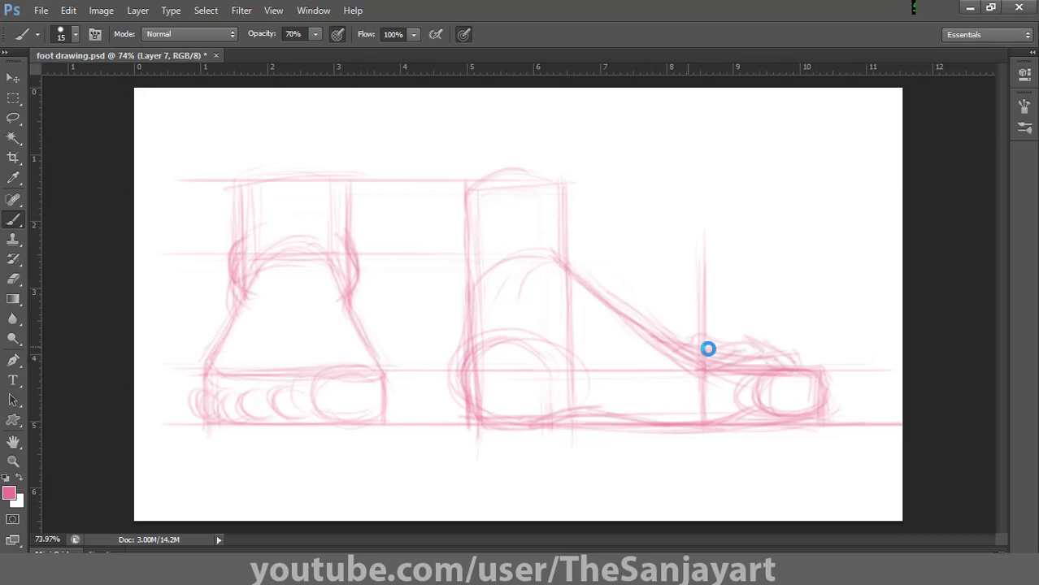
left_click_drag(457, 183, 469, 355)
left_click_drag(719, 431, 779, 429)
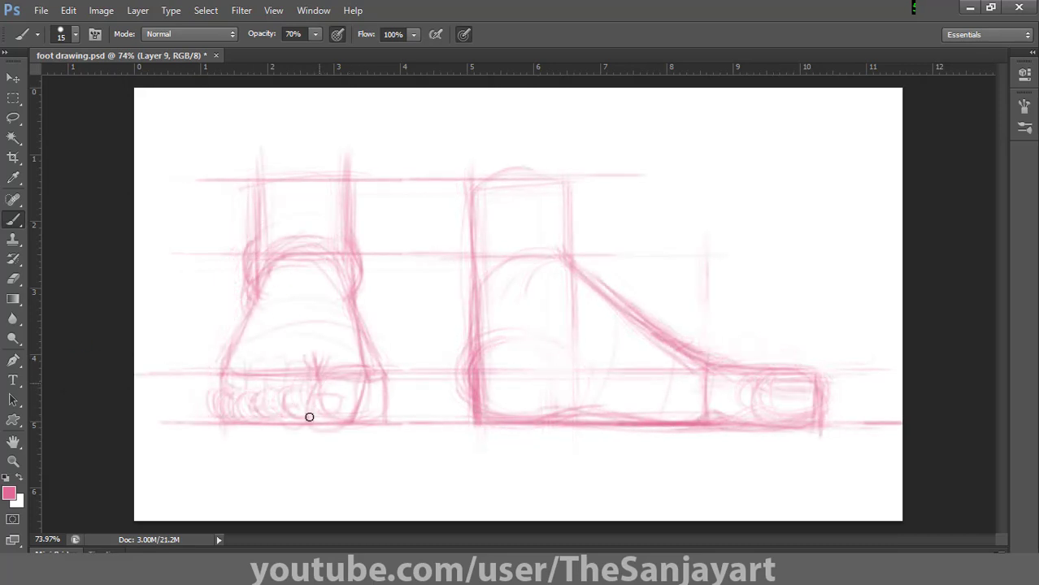
Refine the front view's toes, redrawing the big toe with its nail and shaping the small toes
left_click_drag(308, 417, 338, 424)
mouse_move(287, 375)
left_mouse_down()
mouse_move(304, 413)
mouse_move(267, 392)
mouse_move(253, 364)
mouse_move(241, 400)
mouse_move(227, 375)
left_mouse_up()
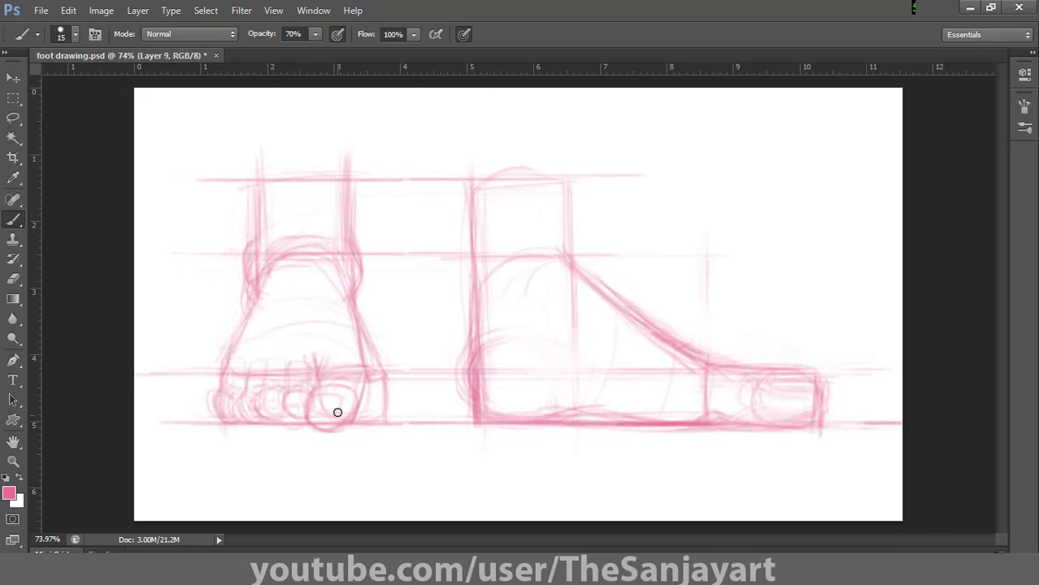
key("e")
mouse_move(359, 385)
left_mouse_down()
mouse_move(382, 411)
mouse_move(340, 428)
mouse_move(333, 420)
mouse_move(362, 383)
mouse_move(342, 427)
mouse_move(317, 441)
mouse_move(364, 360)
mouse_move(362, 399)
mouse_move(368, 369)
mouse_move(356, 391)
mouse_move(326, 386)
left_mouse_up()
key("b")
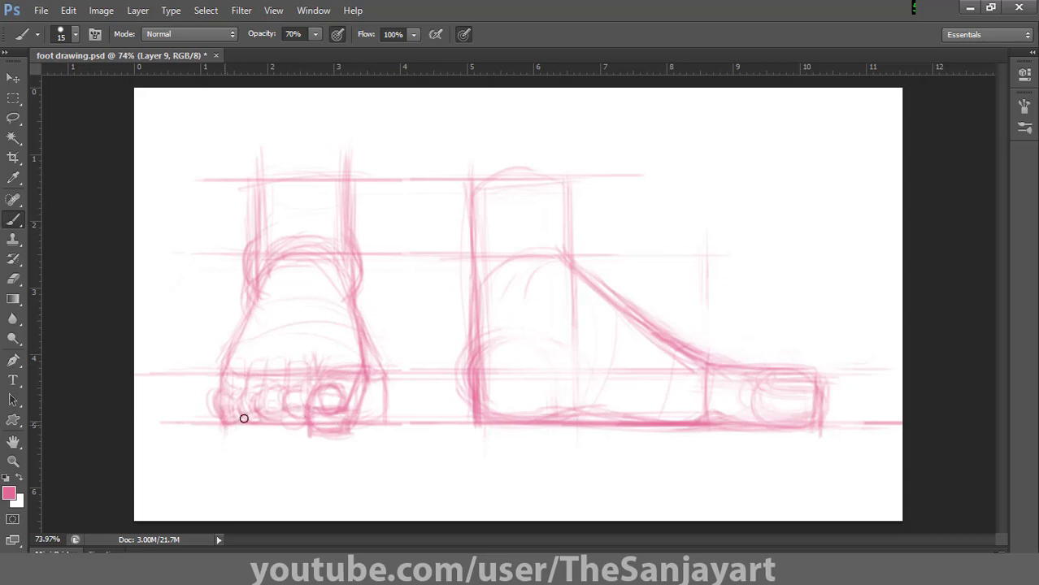
left_click_drag(239, 340, 214, 421)
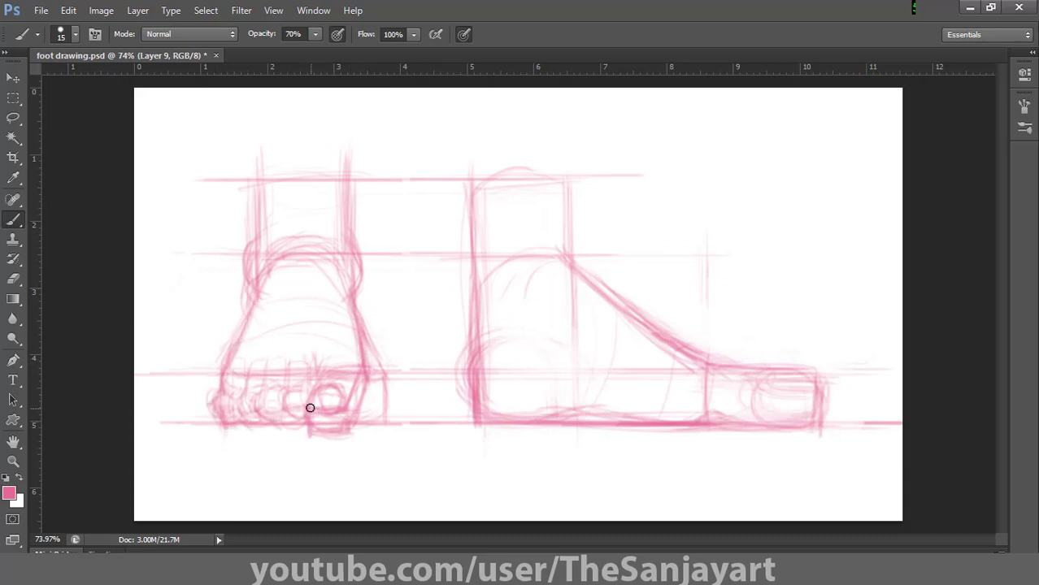
mouse_move(309, 407)
left_mouse_down()
mouse_move(335, 386)
mouse_move(318, 361)
mouse_move(316, 378)
mouse_move(361, 362)
left_mouse_up()
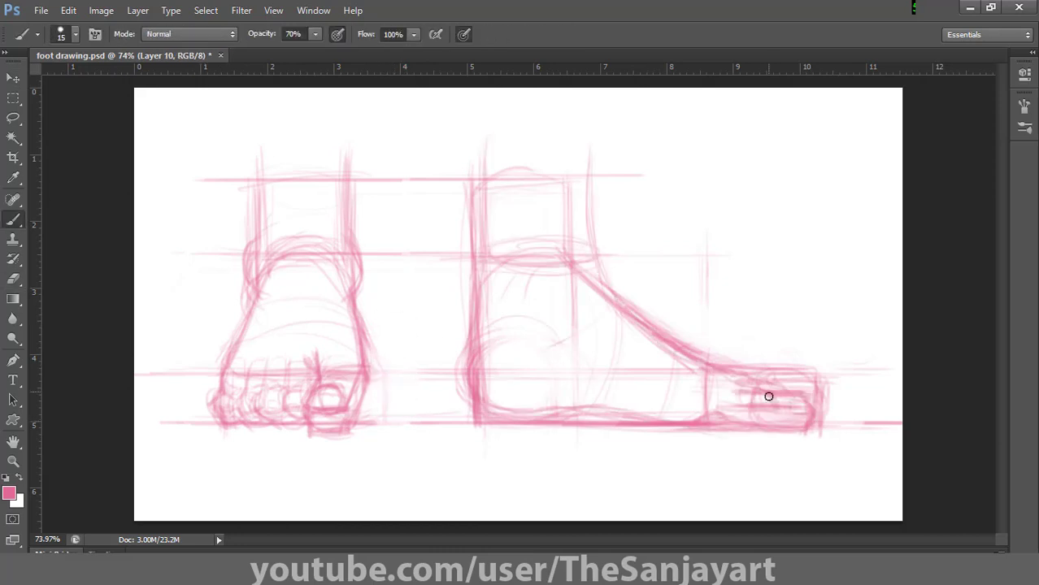
Refine the side-view foot's toes, arched sole, heel and instep with darker sketch lines
left_click_drag(767, 398, 809, 408)
left_click_drag(729, 420, 494, 416)
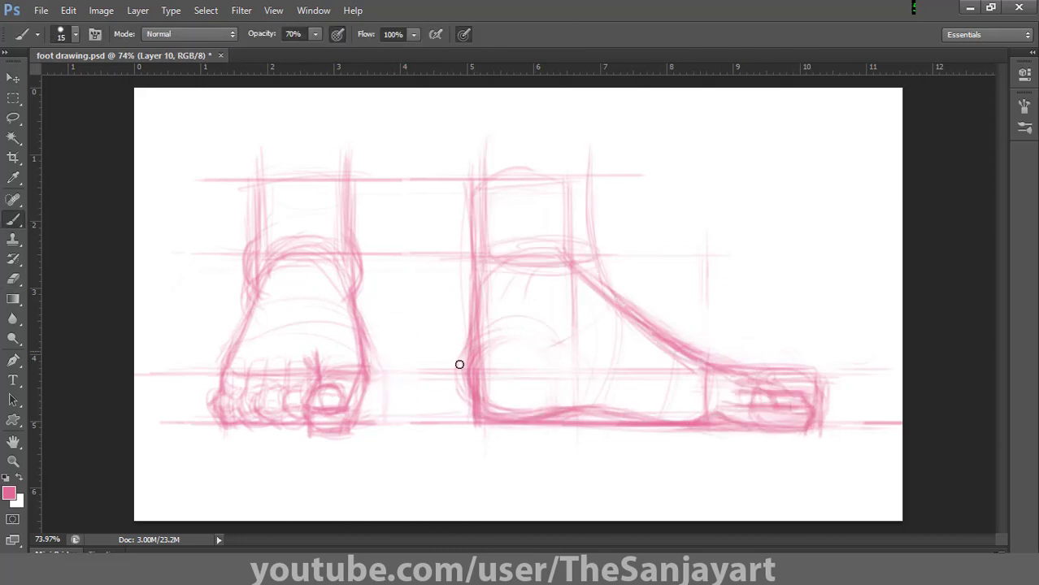
mouse_move(459, 361)
left_mouse_down()
mouse_move(471, 393)
mouse_move(547, 417)
left_mouse_up()
left_click_drag(561, 267, 563, 260)
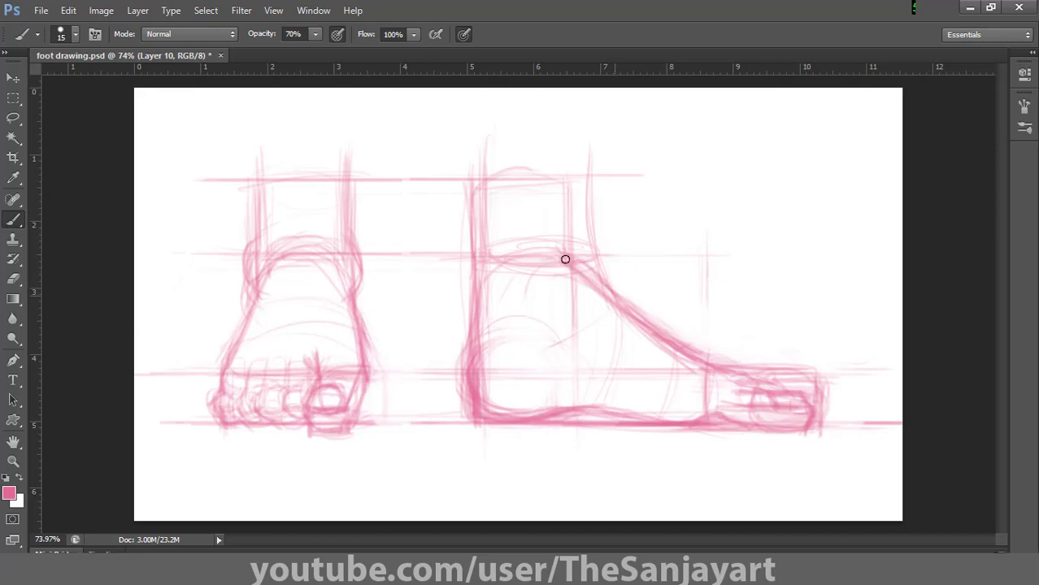
left_click_drag(564, 260, 642, 324)
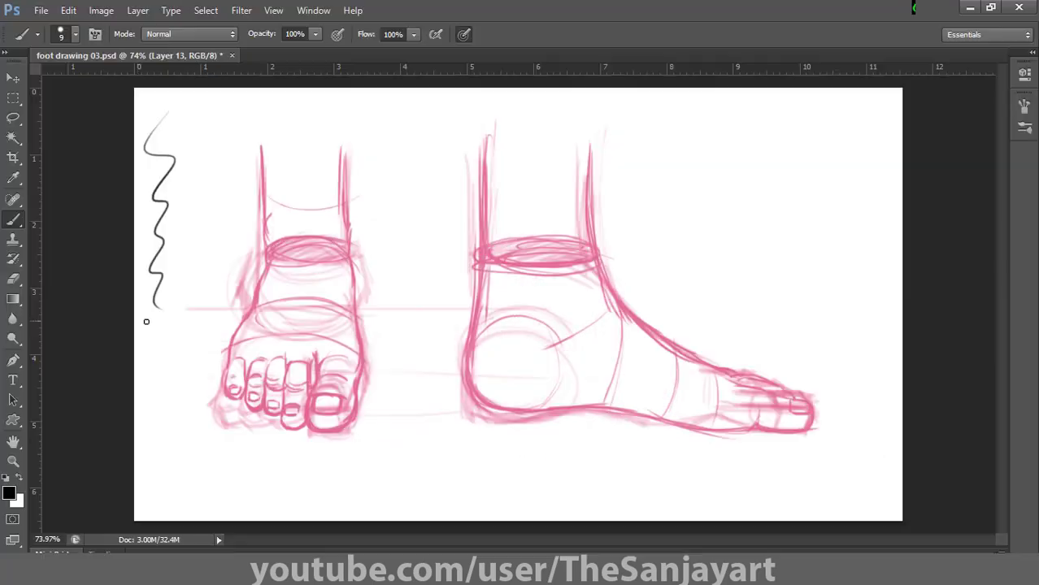
Undo the black test stroke and ink the front view's big toenail in black over the sketch
key("ctrl+z")
key("z")
left_click(325, 395)
left_click(460, 309)
key("b")
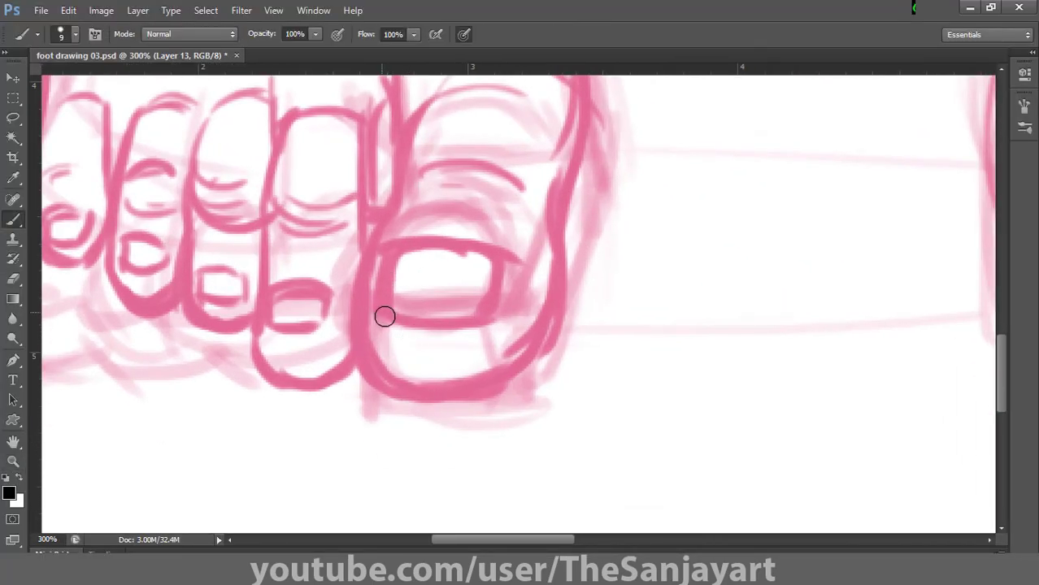
key("ctrl+z")
left_click_drag(383, 315, 480, 325)
mouse_move(398, 247)
left_mouse_down()
mouse_move(383, 307)
mouse_move(493, 251)
left_mouse_up()
left_click_drag(494, 253, 473, 323)
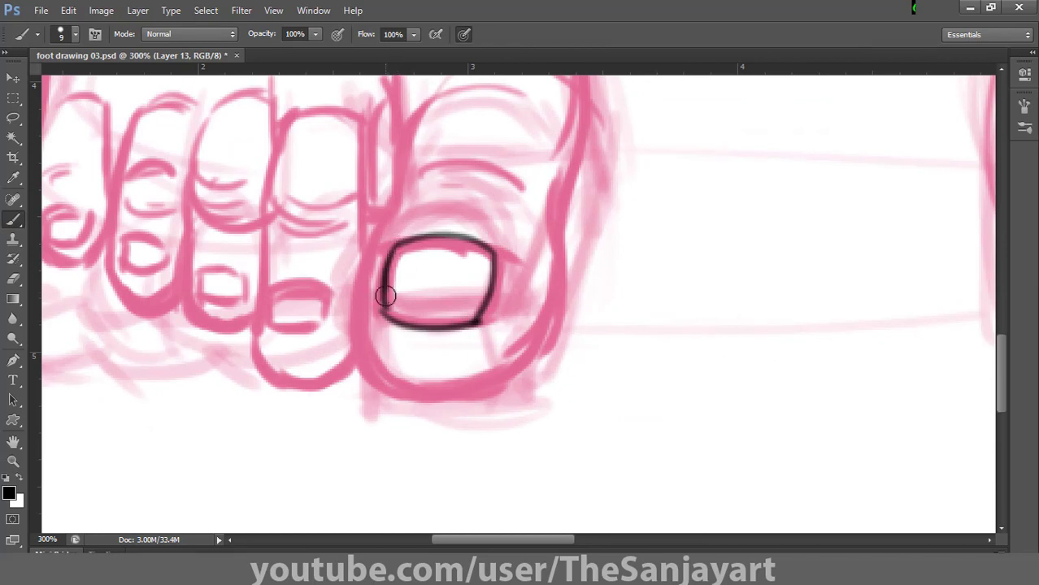
Ink the big toe's rounded tip and its two lower sides in the front view
left_click_drag(360, 349, 543, 342)
mouse_move(563, 207)
left_mouse_down()
mouse_move(563, 262)
mouse_move(512, 389)
left_mouse_up()
left_click_drag(392, 227, 407, 392)
key("ctrl+z")
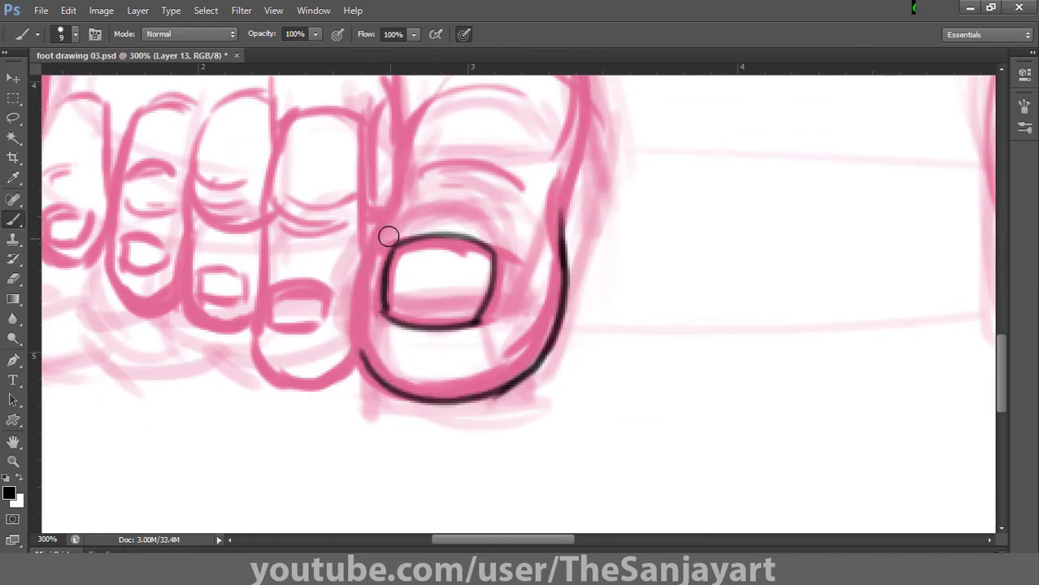
key("ctrl+z")
mouse_move(378, 248)
left_mouse_down()
mouse_move(375, 382)
mouse_move(391, 388)
left_mouse_up()
Ink the big toe's knuckle crease and extend both of its sides up to the foot
left_click_drag(439, 309, 423, 459)
mouse_move(405, 324)
left_mouse_down()
mouse_move(523, 354)
mouse_move(423, 325)
left_mouse_up()
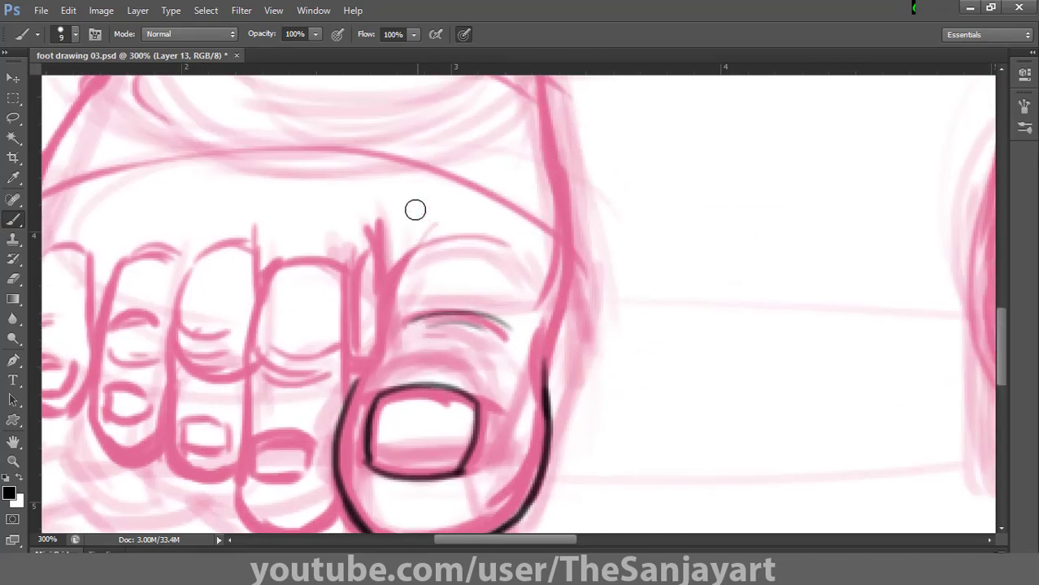
left_click_drag(418, 215, 336, 449)
left_click_drag(566, 181, 545, 461)
key("ctrl+z")
left_click_drag(566, 206, 547, 418)
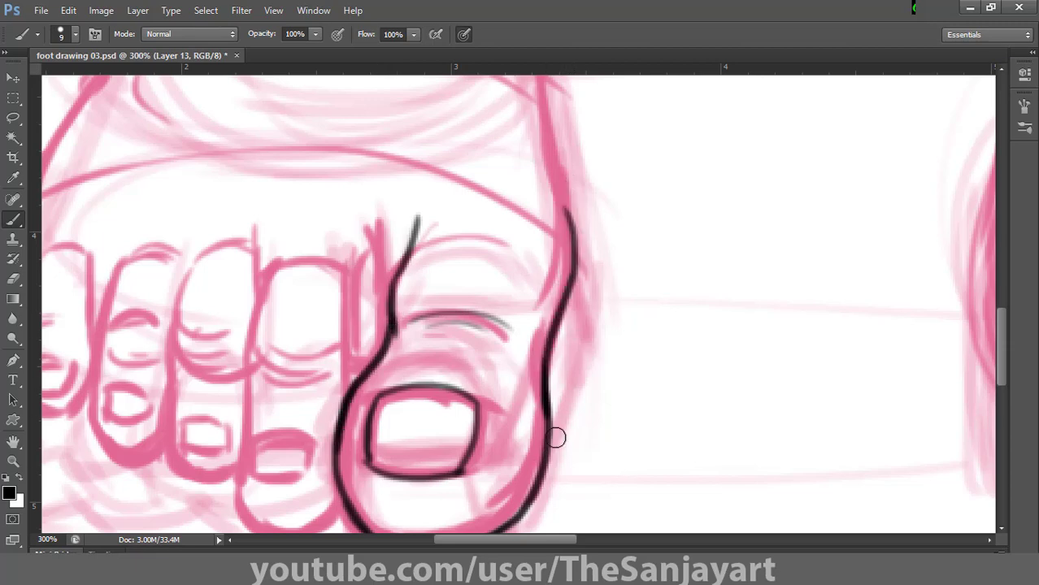
Ink the fold above the big toe's inner side, then the second toe's nail and rounded tip
left_click_drag(381, 215, 398, 264)
left_click_drag(322, 375, 451, 250)
left_click_drag(386, 352, 438, 350)
mouse_move(387, 314)
left_mouse_down()
mouse_move(383, 352)
mouse_move(439, 351)
left_mouse_up()
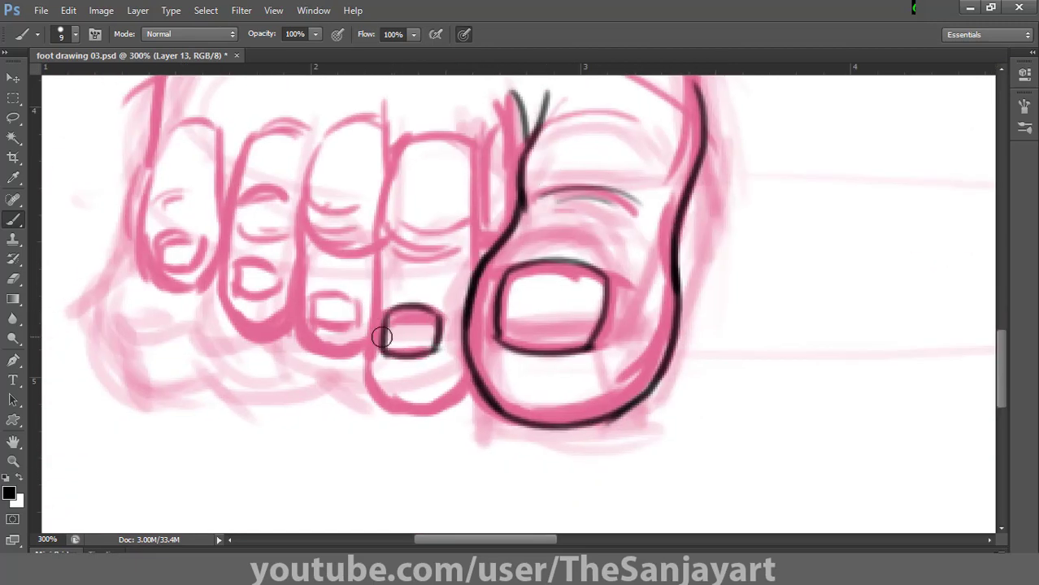
mouse_move(364, 356)
left_mouse_down()
mouse_move(382, 405)
mouse_move(469, 346)
left_mouse_up()
Ink the third toe's outline, crease and nail, and the second toe's crease and sides
left_click_drag(310, 151, 318, 254)
left_click_drag(302, 208, 345, 249)
mouse_move(304, 218)
left_mouse_down()
mouse_move(306, 252)
mouse_move(363, 346)
mouse_move(354, 327)
left_mouse_up()
mouse_move(336, 291)
left_mouse_down()
mouse_move(319, 324)
mouse_move(356, 323)
left_mouse_up()
left_click_drag(386, 228, 438, 234)
mouse_move(402, 137)
left_mouse_down()
mouse_move(386, 195)
mouse_move(385, 406)
left_mouse_up()
mouse_move(492, 124)
left_mouse_down()
mouse_move(483, 245)
mouse_move(508, 238)
left_mouse_up()
left_click_drag(328, 126, 305, 163)
Ink the fourth toe with its nail, the little toe's outline and the start of the foot's outer edge
mouse_move(249, 135)
left_mouse_down()
mouse_move(228, 246)
mouse_move(307, 268)
left_mouse_up()
mouse_move(237, 293)
left_mouse_down()
mouse_move(285, 291)
mouse_move(258, 264)
left_mouse_up()
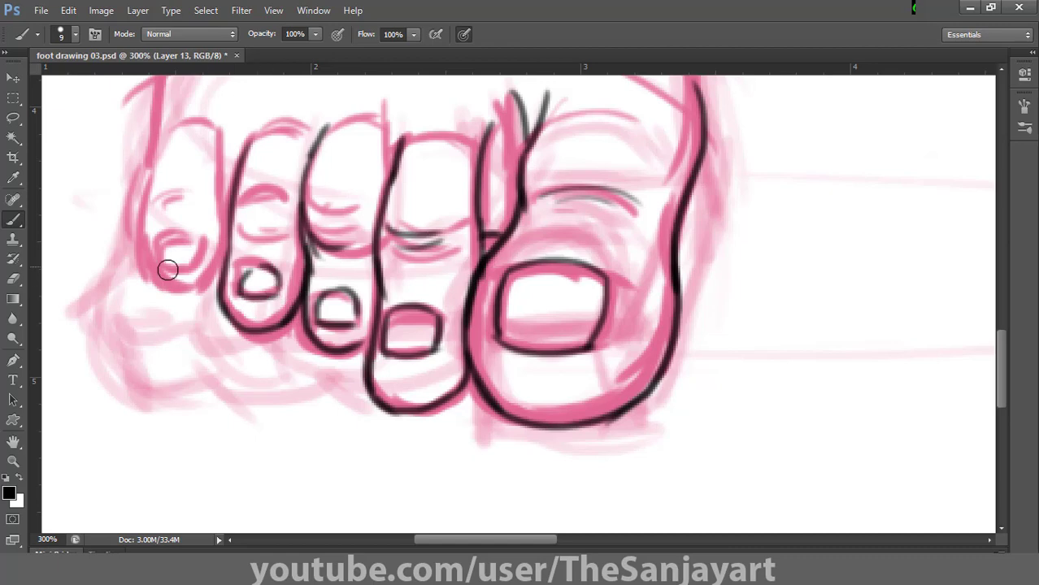
left_click_drag(148, 281, 214, 272)
mouse_move(167, 118)
left_mouse_down()
mouse_move(144, 184)
mouse_move(148, 279)
left_mouse_up()
mouse_move(232, 127)
left_mouse_down()
mouse_move(231, 230)
mouse_move(401, 319)
left_mouse_up()
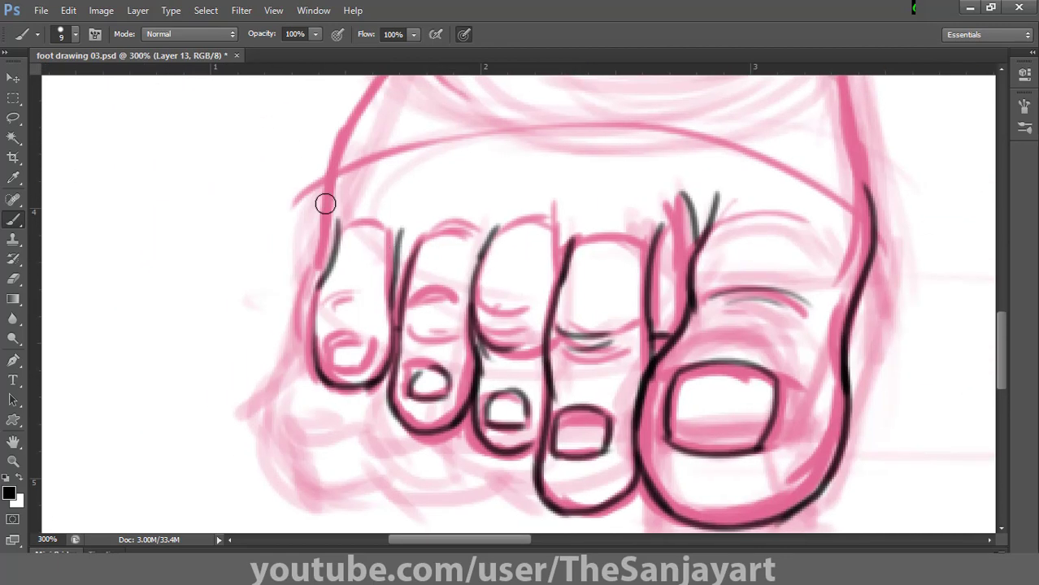
left_click_drag(324, 204, 318, 276)
Ink both side contours of the front-view foot and lower leg, from the toes up to the leg's top
double_click(13, 443)
key("z")
left_click(295, 424)
left_click_drag(320, 314, 335, 406)
key("b")
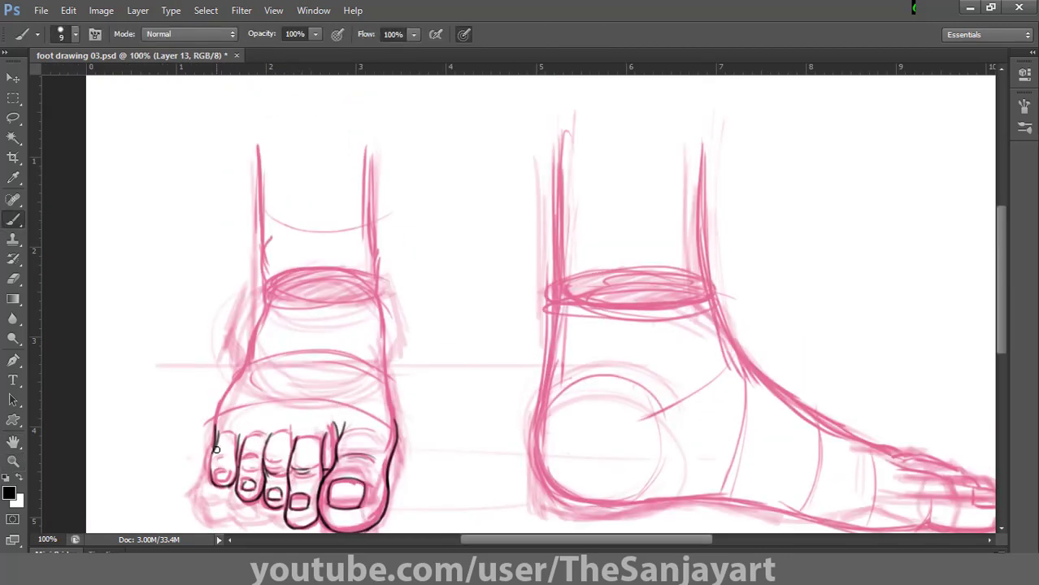
mouse_move(267, 296)
left_mouse_down()
mouse_move(246, 391)
mouse_move(216, 434)
left_mouse_up()
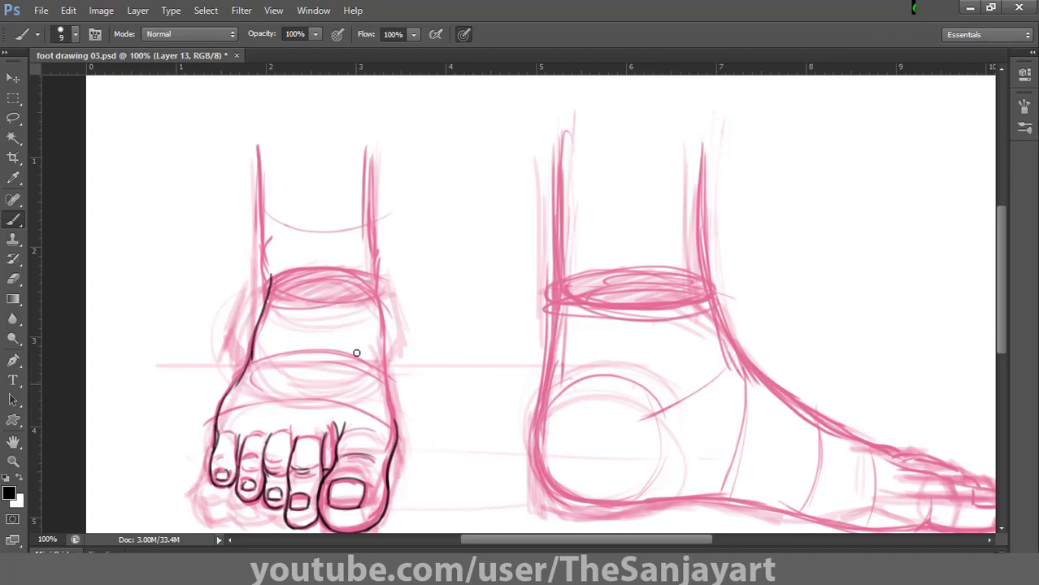
left_click_drag(378, 304, 394, 456)
left_click_drag(269, 278, 259, 148)
left_click_drag(376, 145, 387, 363)
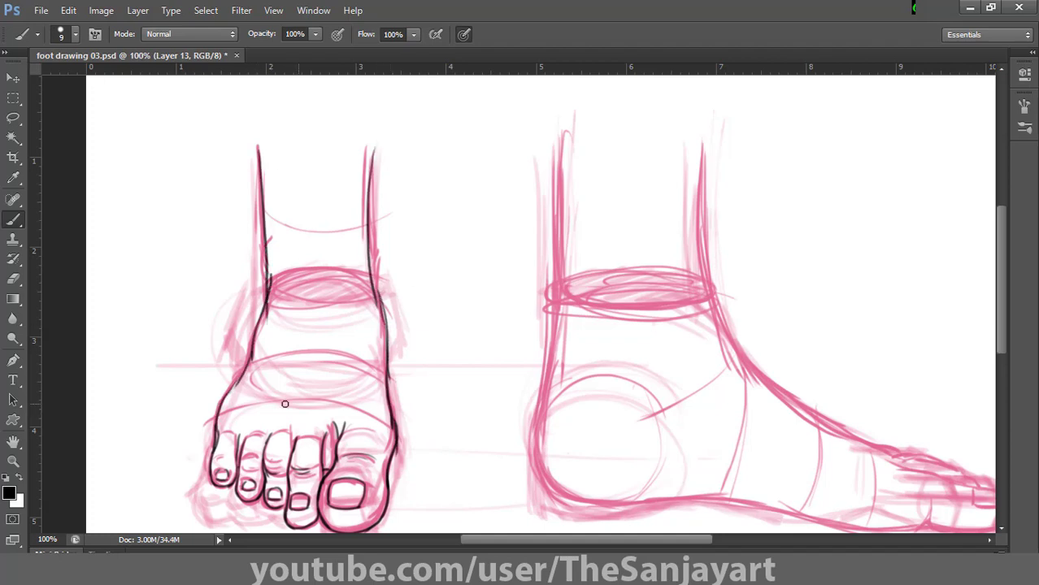
Ink the side-view foot's sole from heel to big toe, the rounded toe tip and the start of its toenail and upper edge
mouse_move(546, 469)
left_mouse_down()
mouse_move(223, 343)
mouse_move(309, 381)
left_mouse_up()
key("ctrl+z")
mouse_move(219, 370)
left_mouse_down()
mouse_move(602, 400)
mouse_move(681, 383)
left_mouse_up()
key("ctrl+z")
left_click_drag(608, 399, 649, 407)
left_click_drag(665, 359, 638, 405)
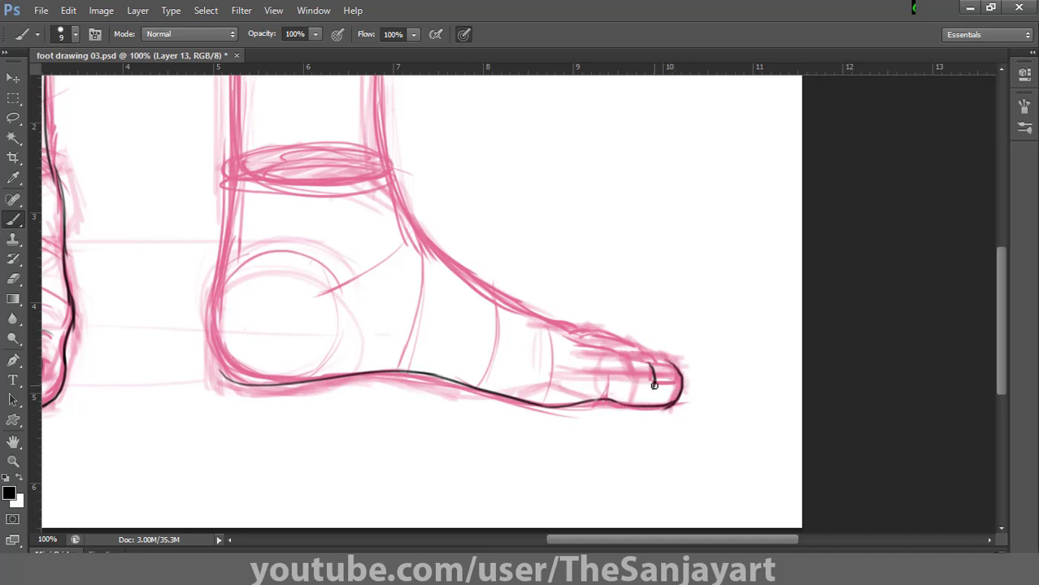
left_click_drag(565, 346, 624, 355)
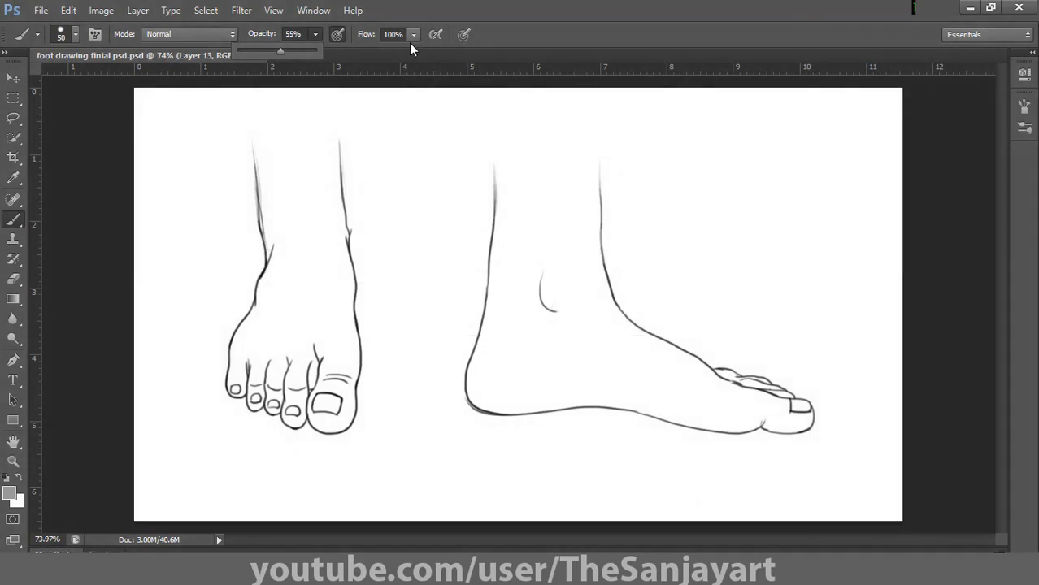
Set the brush flow to 59% and lay a light grey base tone over the front-view leg and foot
left_click(413, 35)
left_click_drag(415, 51, 382, 51)
left_click_drag(262, 145, 278, 248)
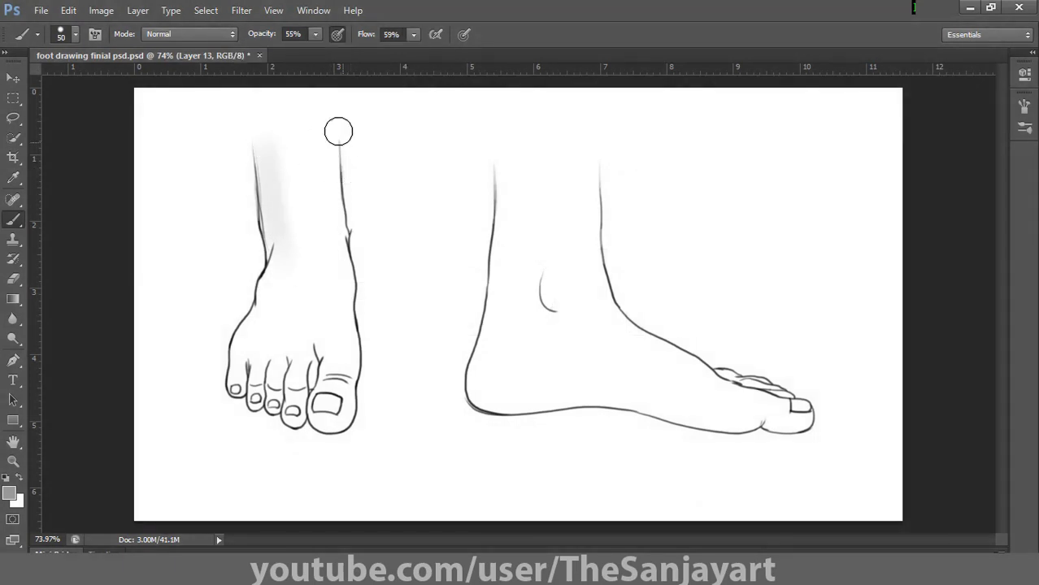
mouse_move(339, 130)
left_mouse_down()
mouse_move(347, 358)
mouse_move(361, 394)
mouse_move(252, 359)
mouse_move(260, 301)
mouse_move(327, 267)
mouse_move(303, 330)
mouse_move(248, 320)
mouse_move(281, 330)
mouse_move(308, 237)
mouse_move(283, 149)
mouse_move(329, 334)
mouse_move(277, 382)
mouse_move(308, 130)
mouse_move(339, 418)
mouse_move(278, 413)
mouse_move(339, 432)
left_mouse_up()
Reduce the brush size and shade the front-view foot's outer edge from the little toe toward the ankle in darker grey
key("bracketleft")
key("bracketleft")
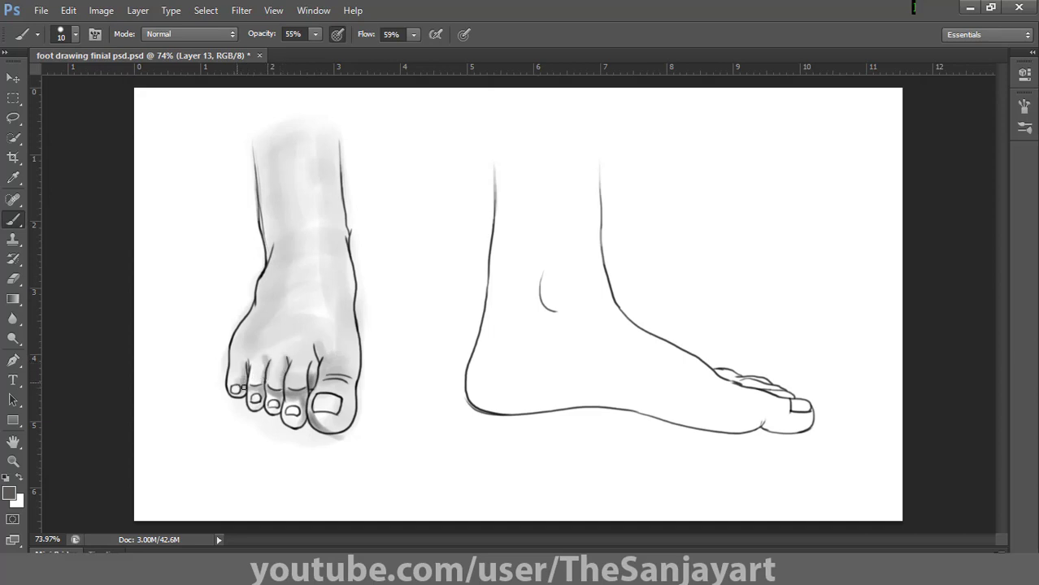
mouse_move(230, 352)
left_mouse_down()
mouse_move(269, 261)
mouse_move(261, 286)
left_mouse_up()
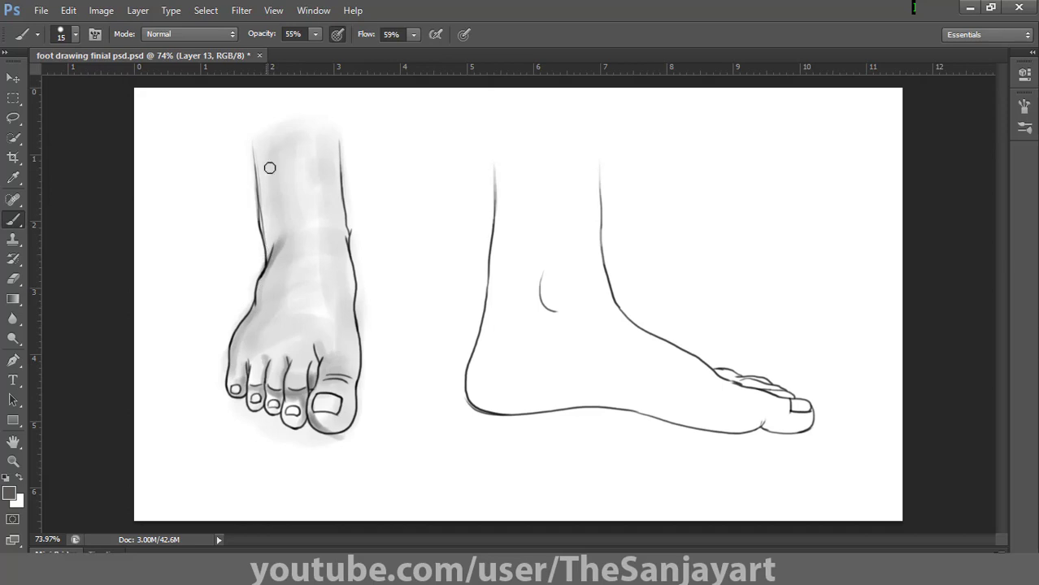
Shade the front-view leg's left side with a size 30 brush and its right side with size 25
key("bracketright")
key("bracketright")
key("bracketright")
mouse_move(270, 167)
left_mouse_down()
mouse_move(278, 225)
mouse_move(269, 172)
left_mouse_up()
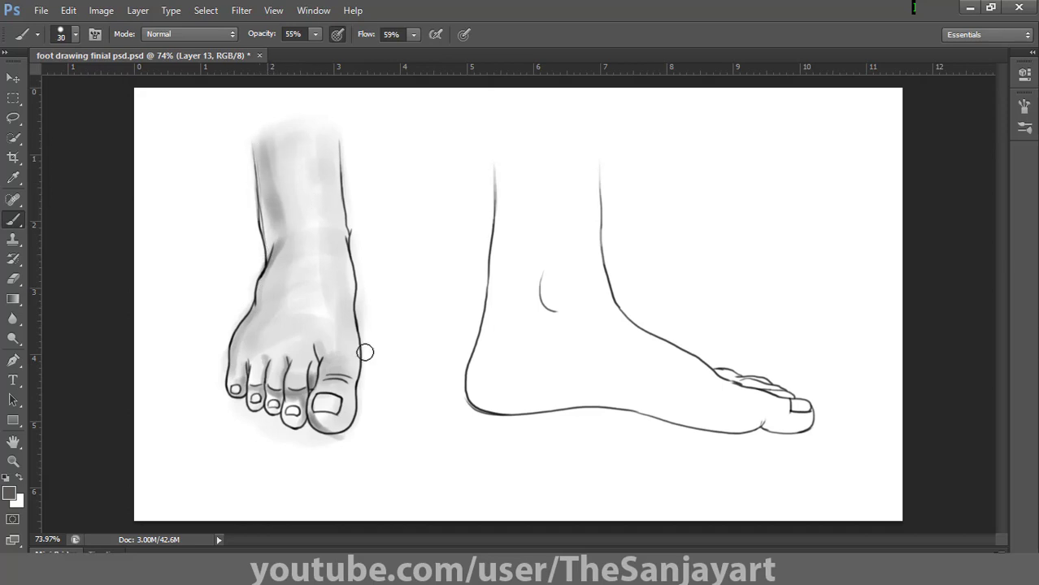
key("bracketleft")
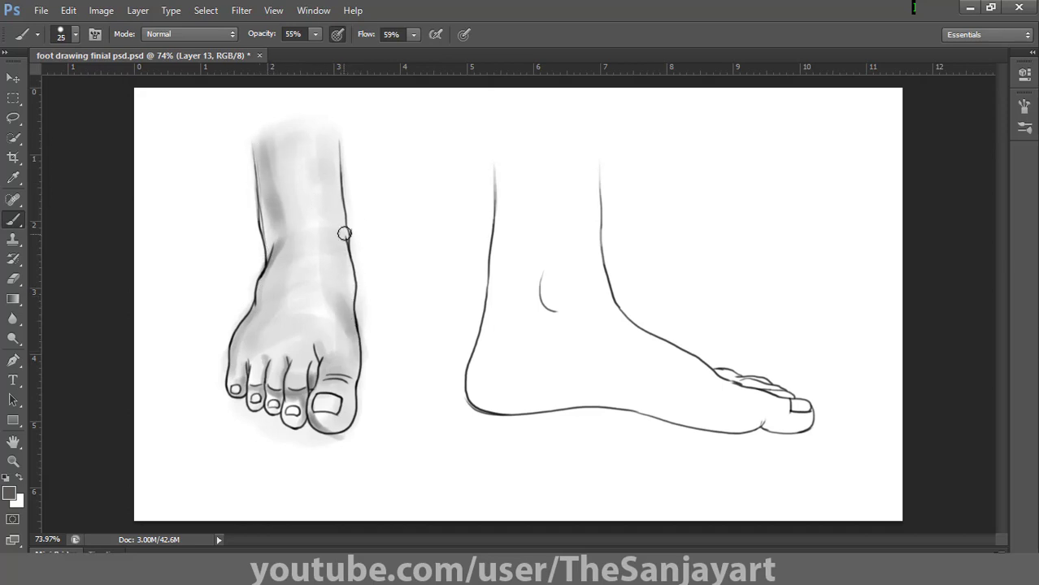
left_click_drag(344, 233, 332, 130)
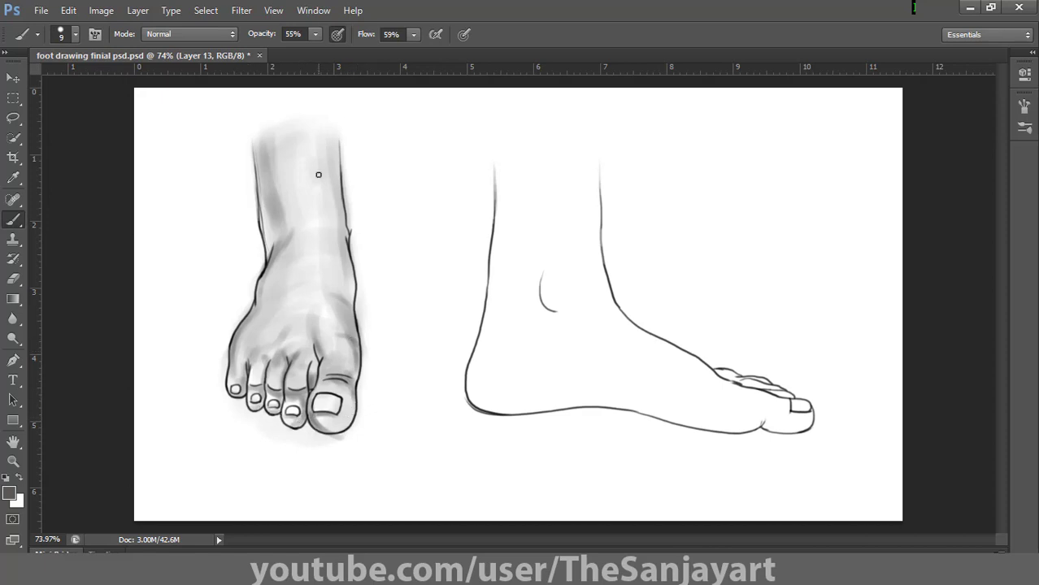
Darken the front-view leg's right edge and add thin tendon lines down the shin and instep with a size 10 brush
key("bracketright")
key("bracketright")
left_click_drag(339, 135, 336, 182)
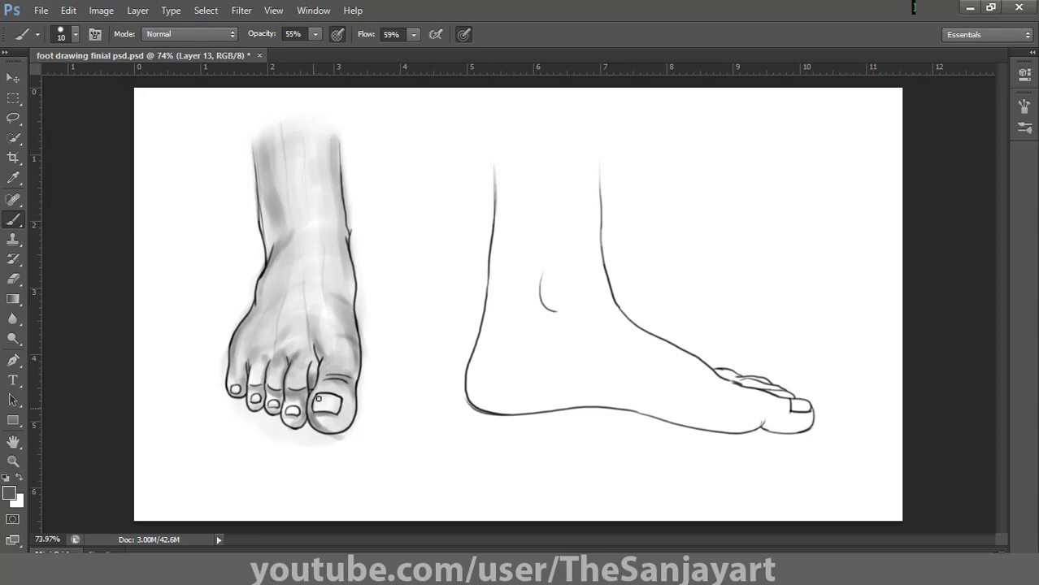
Turn off pressure-controlled size and lay light grey along the side-view heel, sole, toes and instep with a size 45 brush
left_click(472, 37)
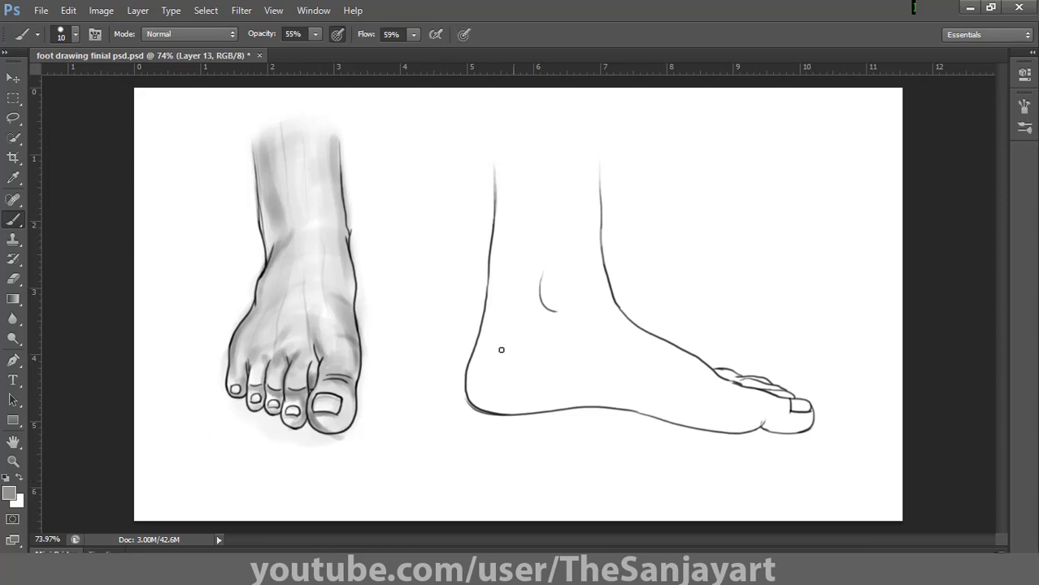
key("bracketright")
key("bracketright")
key("bracketright")
key("bracketright")
key("bracketright")
key("bracketright")
key("bracketright")
left_click_drag(474, 366, 498, 409)
mouse_move(795, 419)
left_mouse_down()
mouse_move(617, 385)
mouse_move(484, 399)
mouse_move(727, 377)
mouse_move(586, 302)
left_mouse_up()
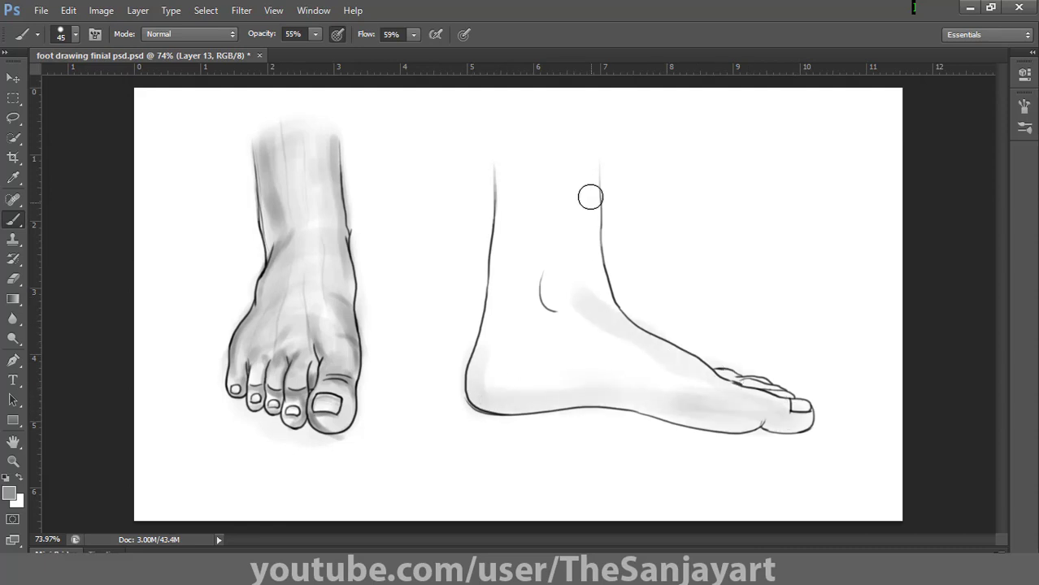
Cover the side-view leg, ankle and foot with a light grey base tone, enlarging the brush for the middle areas
left_click_drag(590, 189, 584, 305)
left_click_drag(503, 175, 481, 353)
key("bracketright")
key("bracketright")
key("bracketright")
key("bracketright")
mouse_move(566, 326)
left_mouse_down()
mouse_move(539, 266)
mouse_move(498, 353)
mouse_move(511, 199)
mouse_move(591, 331)
mouse_move(581, 435)
left_mouse_up()
Reduce the brush to size 35 or smaller and shade the side-view shin, front of the ankle and instep in darker grey
key("bracketleft")
key("bracketleft")
key("bracketleft")
key("bracketleft")
key("bracketleft")
key("bracketleft")
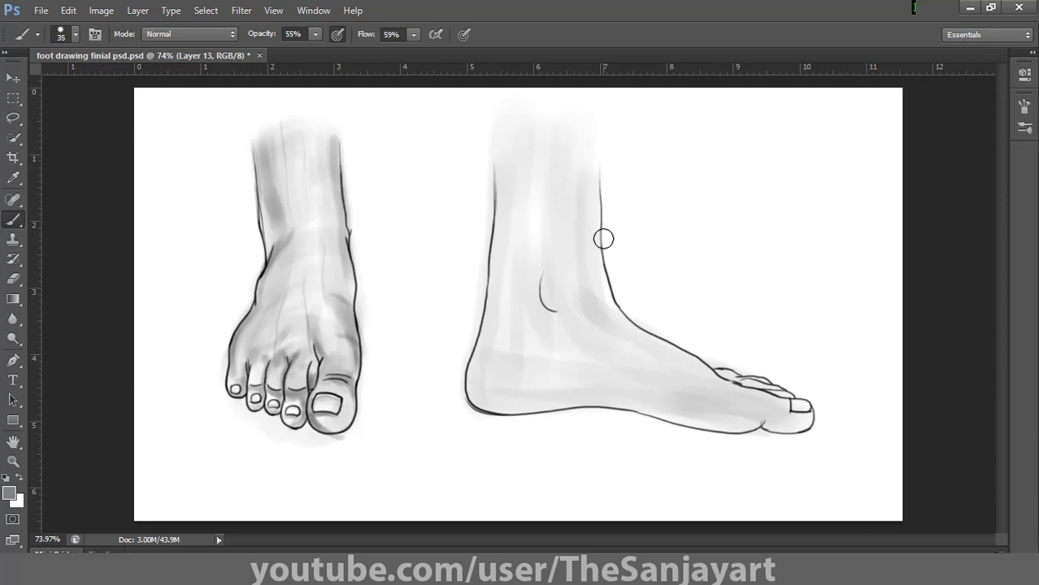
mouse_move(601, 234)
left_mouse_down()
mouse_move(622, 343)
mouse_move(719, 378)
mouse_move(686, 375)
left_mouse_up()
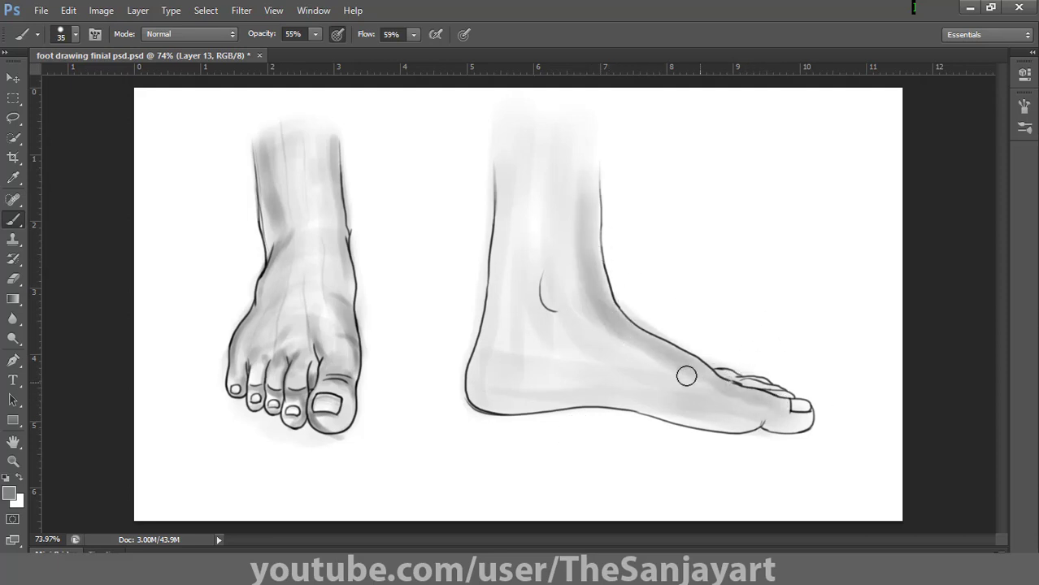
key("bracketleft")
mouse_move(694, 371)
left_mouse_down()
mouse_move(641, 333)
mouse_move(590, 214)
mouse_move(603, 168)
mouse_move(598, 248)
mouse_move(609, 304)
left_mouse_up()
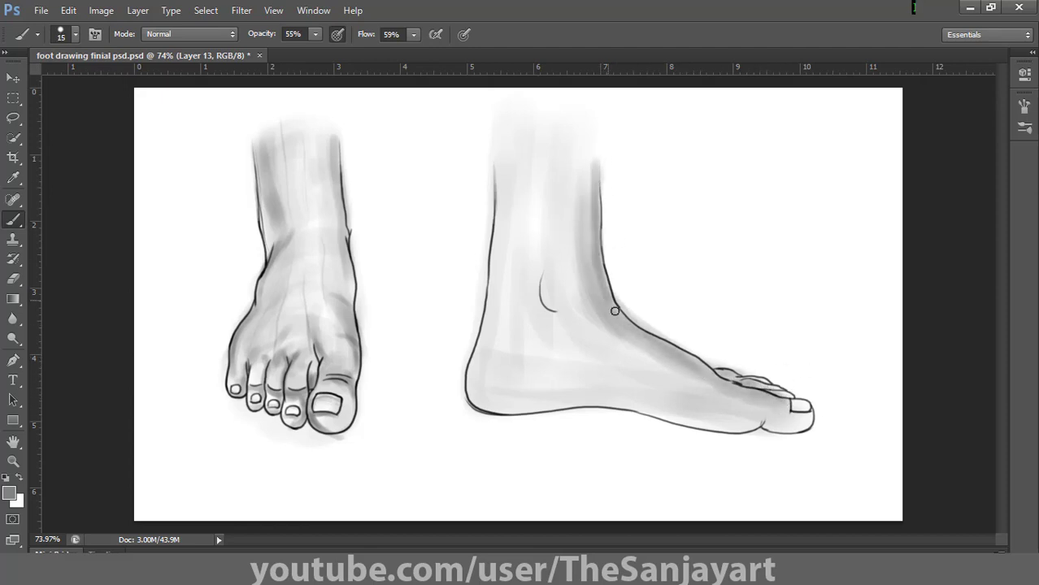
Shade behind the side-view ankle bone, and darken the back of the leg and the heel with a size 30 brush
left_click_drag(543, 262, 544, 302)
mouse_move(478, 351)
left_mouse_down()
mouse_move(486, 392)
mouse_move(476, 350)
left_mouse_up()
key("bracketright")
key("bracketright")
key("bracketright")
mouse_move(500, 140)
left_mouse_down()
mouse_move(483, 401)
mouse_move(520, 407)
left_mouse_up()
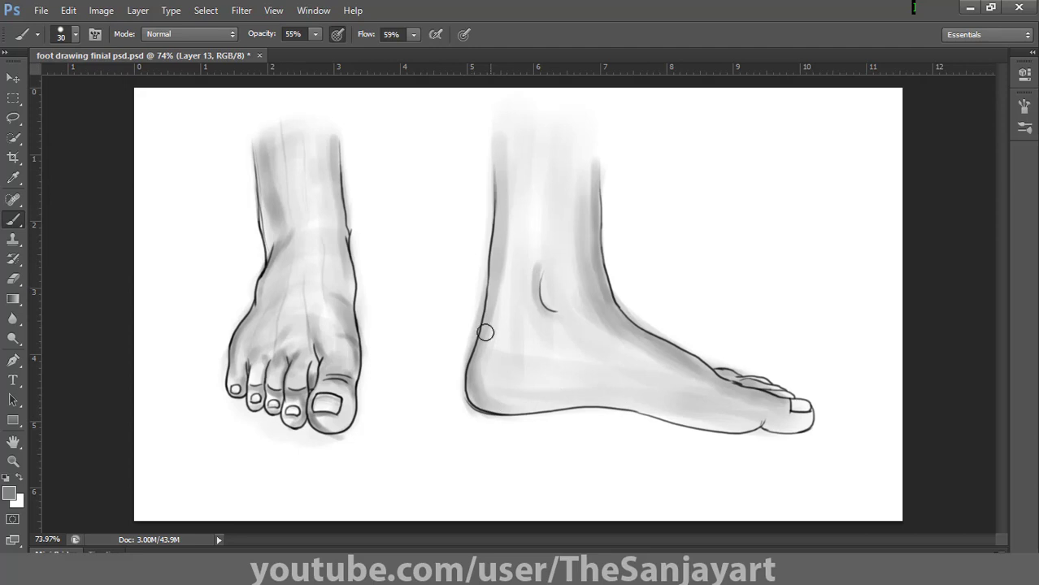
left_click_drag(485, 332, 509, 397)
Deepen the grey shading on the side-view instep and blend the tone up both sides of the leg
key("bracketright")
mouse_move(608, 336)
left_mouse_down()
mouse_move(647, 362)
mouse_move(577, 282)
left_mouse_up()
left_click_drag(598, 202, 598, 152)
key("bracketleft")
mouse_move(518, 139)
left_mouse_down()
mouse_move(508, 300)
mouse_move(493, 340)
mouse_move(520, 143)
left_mouse_up()
Erase highlights along the side-view sole and heel and on the underside of the front-view big toe
left_click(550, 408, "alt")
key("bracketleft")
key("bracketleft")
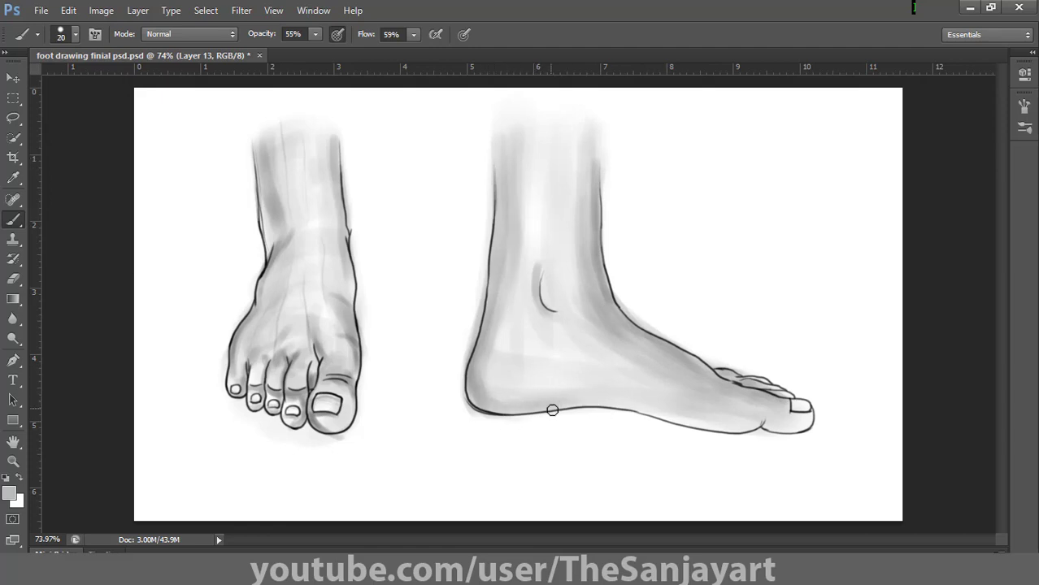
key("e")
mouse_move(546, 394)
left_mouse_down()
mouse_move(561, 403)
mouse_move(508, 406)
left_mouse_up()
key("bracketleft")
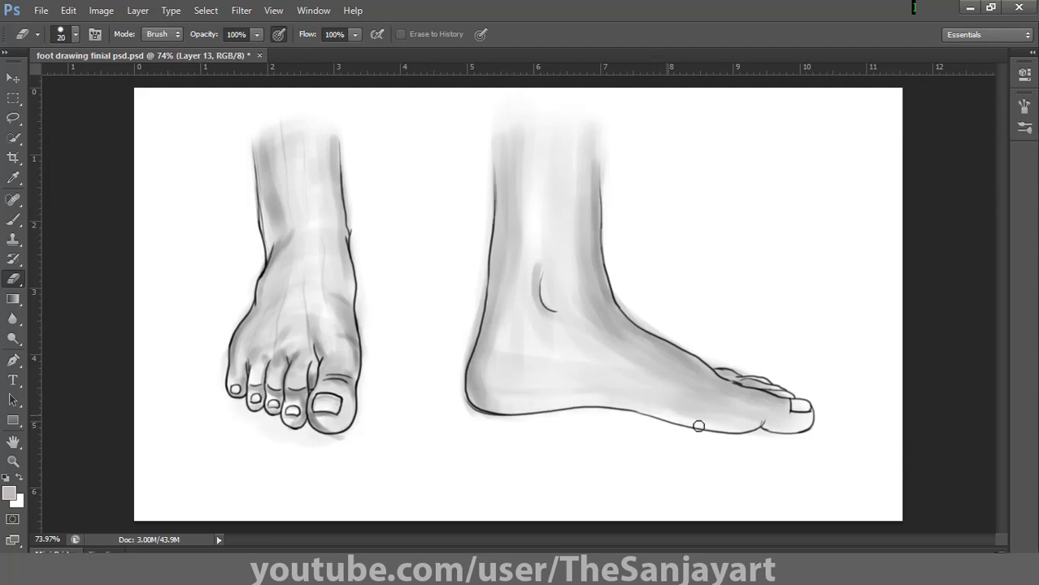
left_click_drag(473, 395, 500, 407)
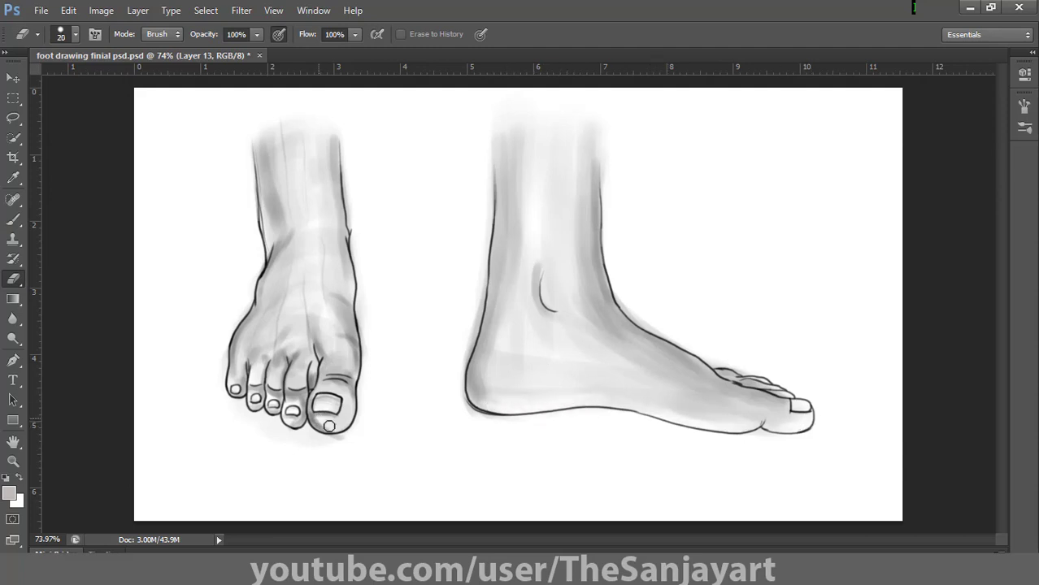
left_click_drag(328, 426, 327, 424)
key("bracketleft")
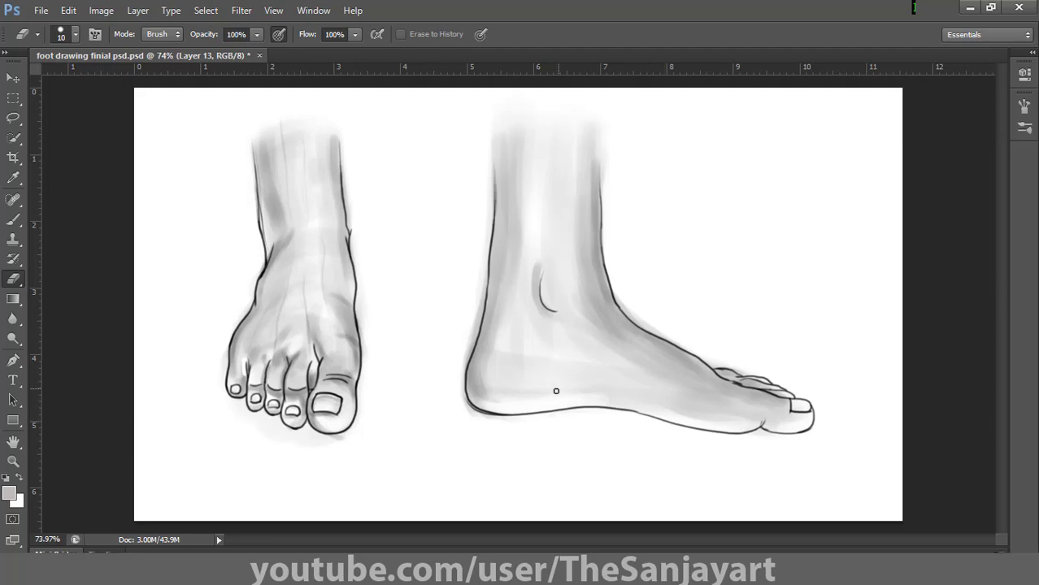
Shade around the side-view big toe's base, and darken the instep and shin at 78% opacity and 86% flow
key("b")
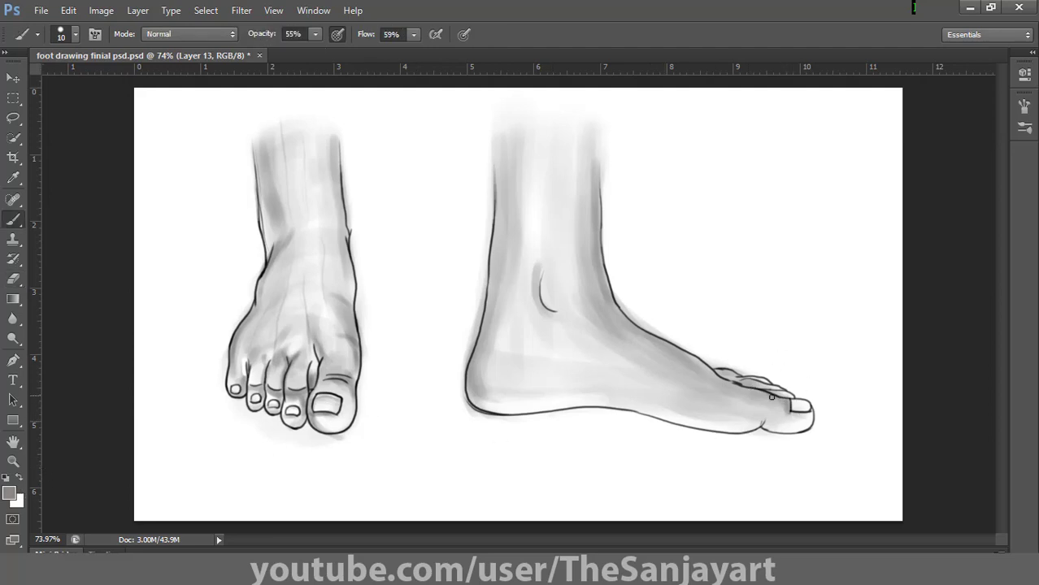
left_click_drag(772, 396, 745, 432)
left_click(414, 34)
left_click_drag(419, 51, 439, 51)
left_click_drag(689, 356, 708, 373)
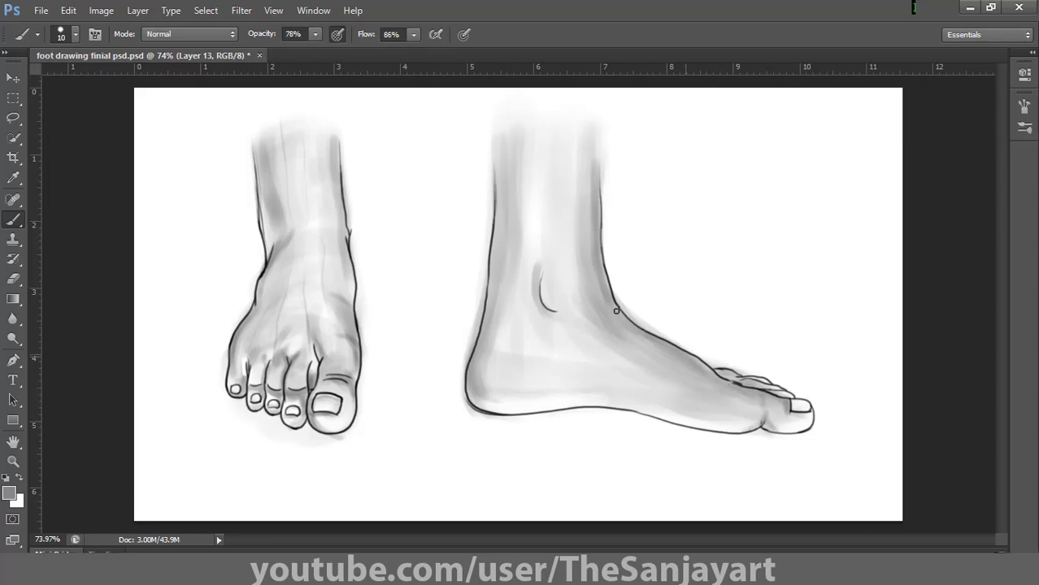
left_click_drag(616, 312, 694, 363)
left_click_drag(609, 310, 590, 237)
left_click_drag(589, 188, 592, 238)
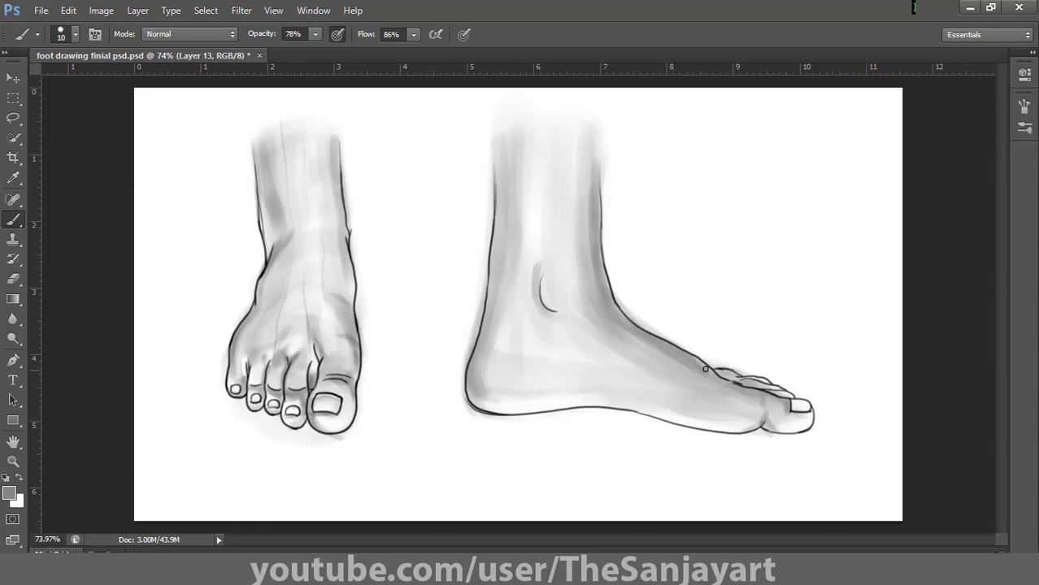
key("bracketright")
left_click_drag(591, 302, 634, 345)
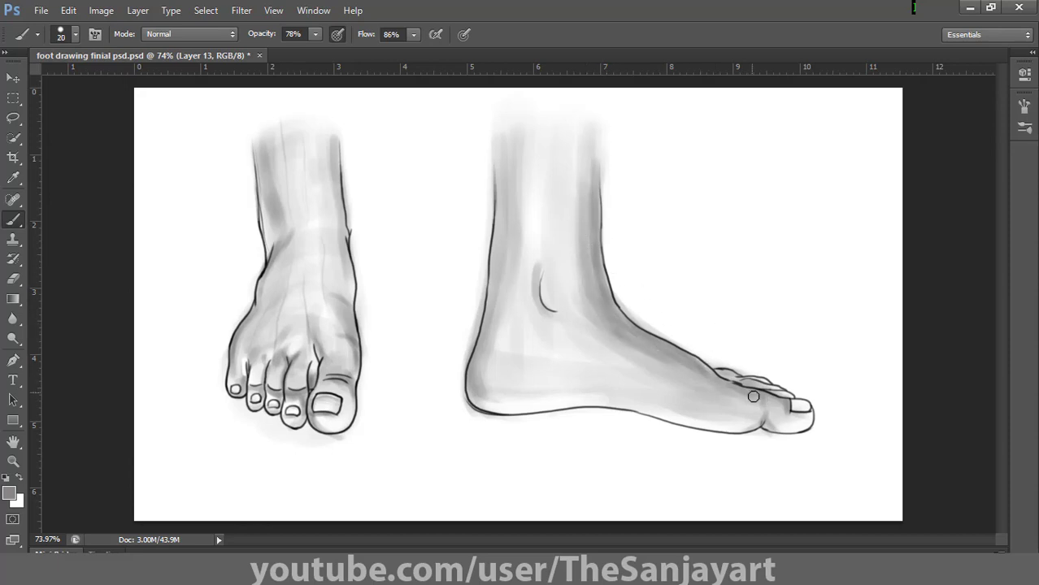
Shade the side-view small toes with a size 10 brush and darken the back of the leg with a larger one
key("bracketleft")
left_click_drag(722, 375, 777, 394)
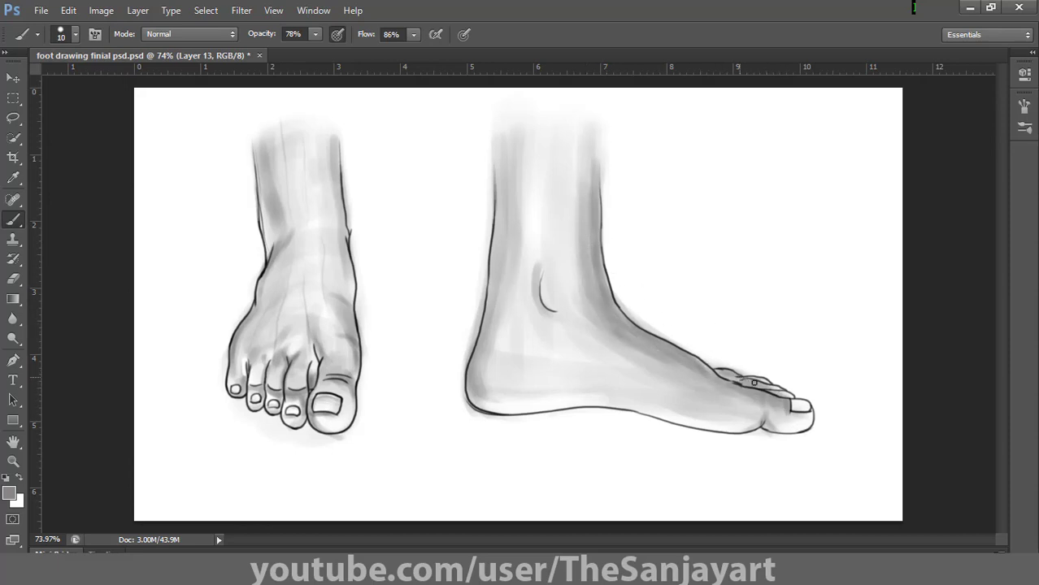
left_click_drag(488, 327, 508, 167)
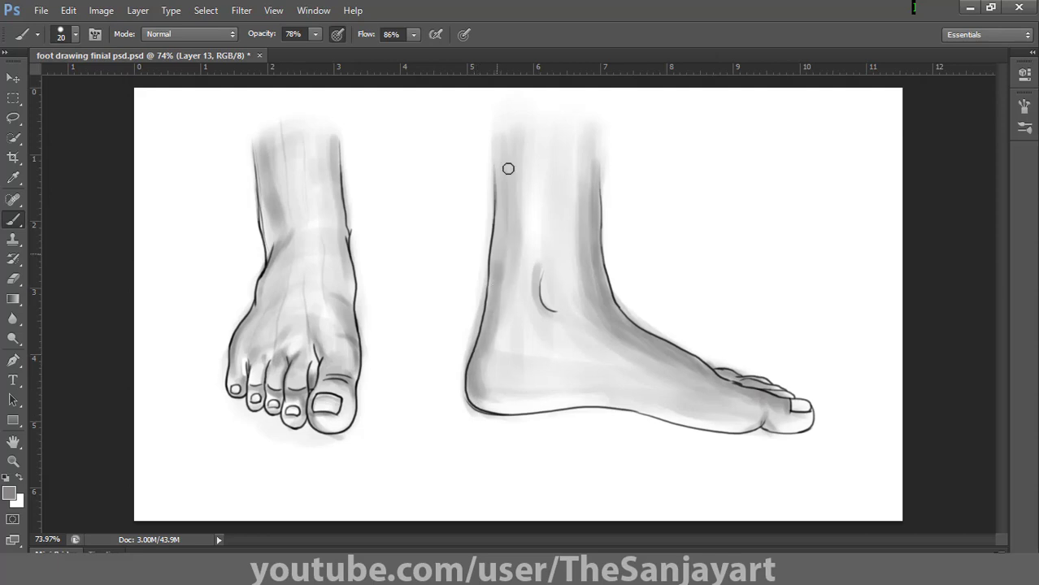
key("bracketright")
Draw thin pressure-sized crease and tendon lines on the side-view ankle and lower leg, and erase a highlight on the big toe
left_click(463, 34)
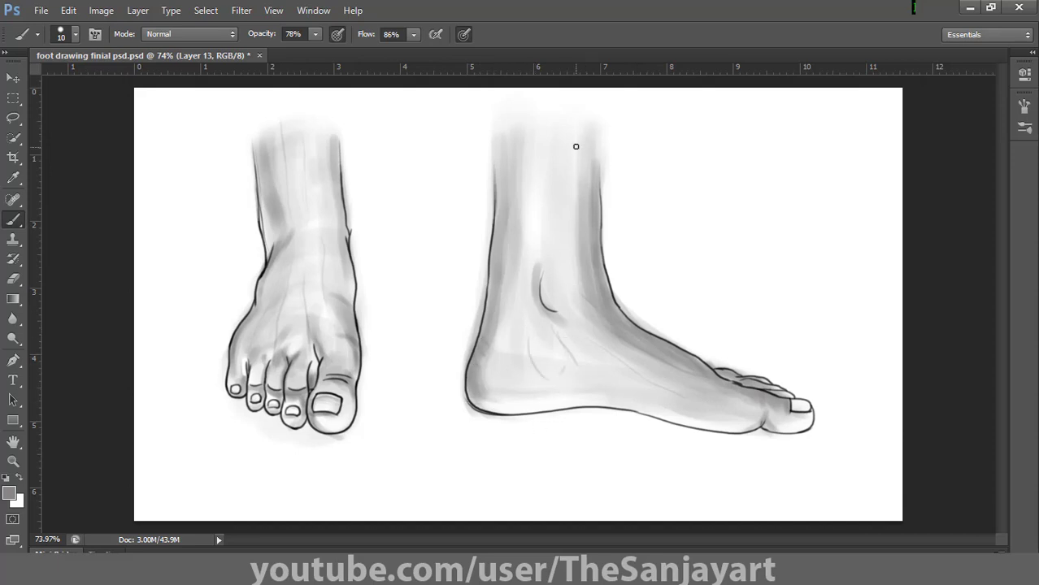
left_click_drag(561, 149, 569, 253)
key("ctrl+z")
key("e")
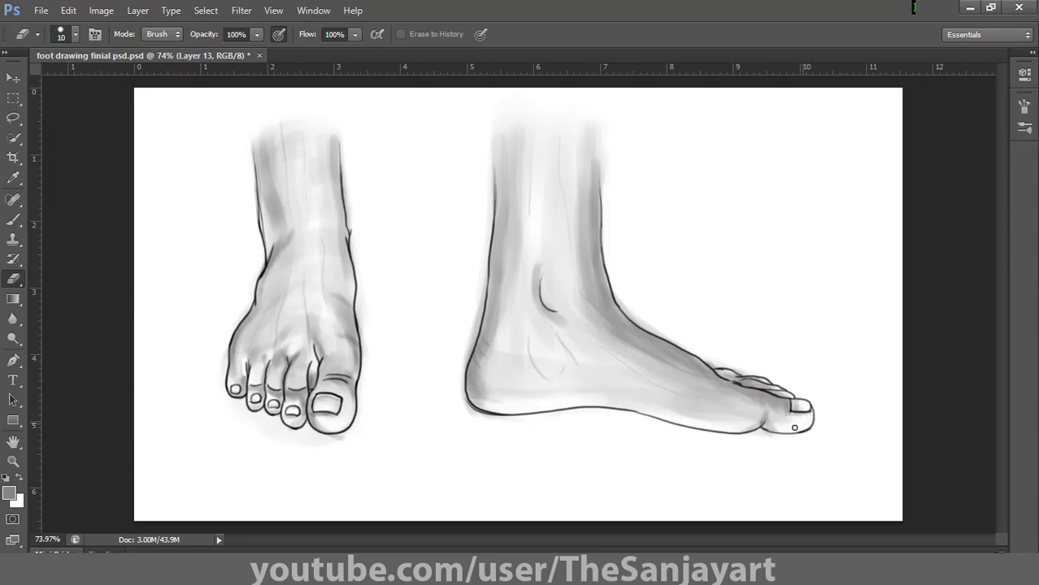
key("b")
mouse_move(520, 430)
left_mouse_down()
mouse_move(626, 419)
mouse_move(506, 417)
mouse_move(728, 431)
mouse_move(485, 415)
mouse_move(637, 421)
left_mouse_up()
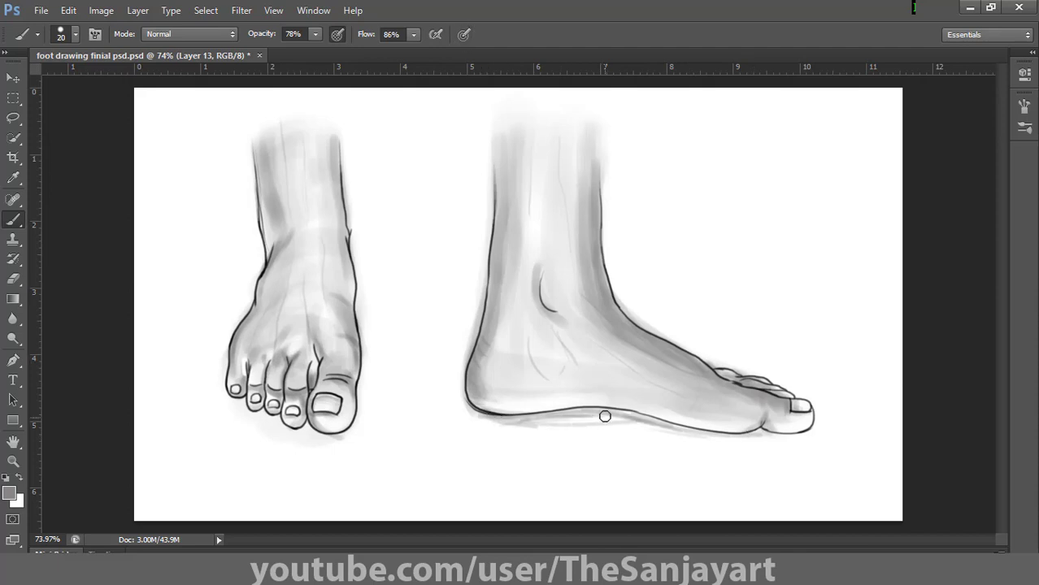
key("ctrl+alt+z")
key("ctrl+alt+z")
key("ctrl+alt+z")
key("ctrl+alt+z")
key("ctrl+alt+z")
Paint a grey cast shadow beneath the side-view sole, and darken the big-toe crease and instep with a sampled darker grey
mouse_move(483, 419)
left_mouse_down()
mouse_move(640, 425)
mouse_move(575, 415)
mouse_move(798, 445)
mouse_move(557, 443)
mouse_move(468, 402)
mouse_move(702, 430)
mouse_move(528, 386)
mouse_move(548, 389)
mouse_move(559, 415)
mouse_move(671, 426)
mouse_move(578, 411)
mouse_move(490, 416)
mouse_move(629, 415)
mouse_move(670, 428)
left_mouse_up()
key("bracketleft")
left_click(559, 415, "alt")
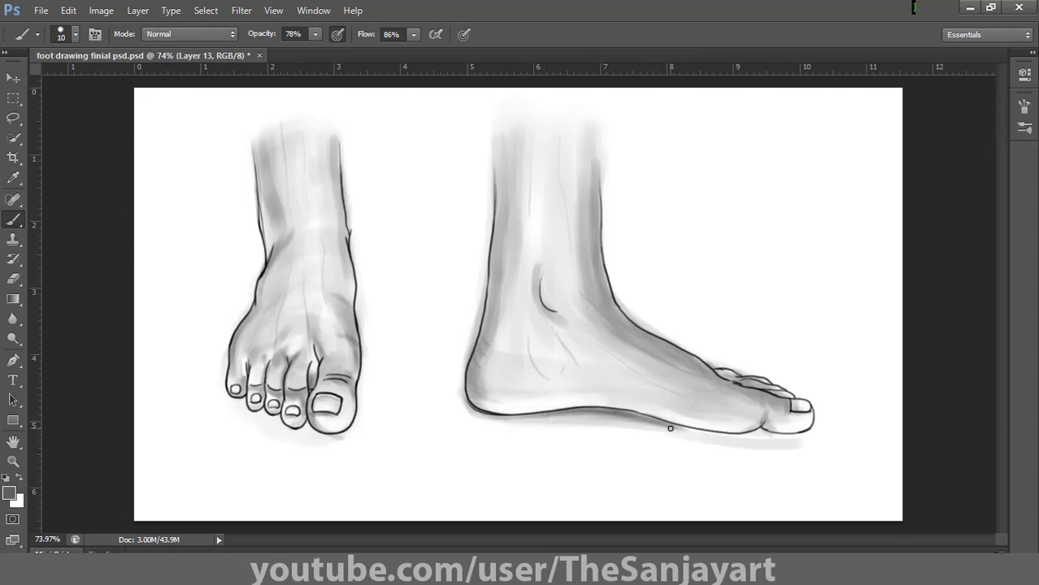
left_click_drag(762, 426, 759, 434)
mouse_move(701, 368)
left_mouse_down()
mouse_move(705, 387)
mouse_move(601, 285)
mouse_move(596, 220)
left_mouse_up()
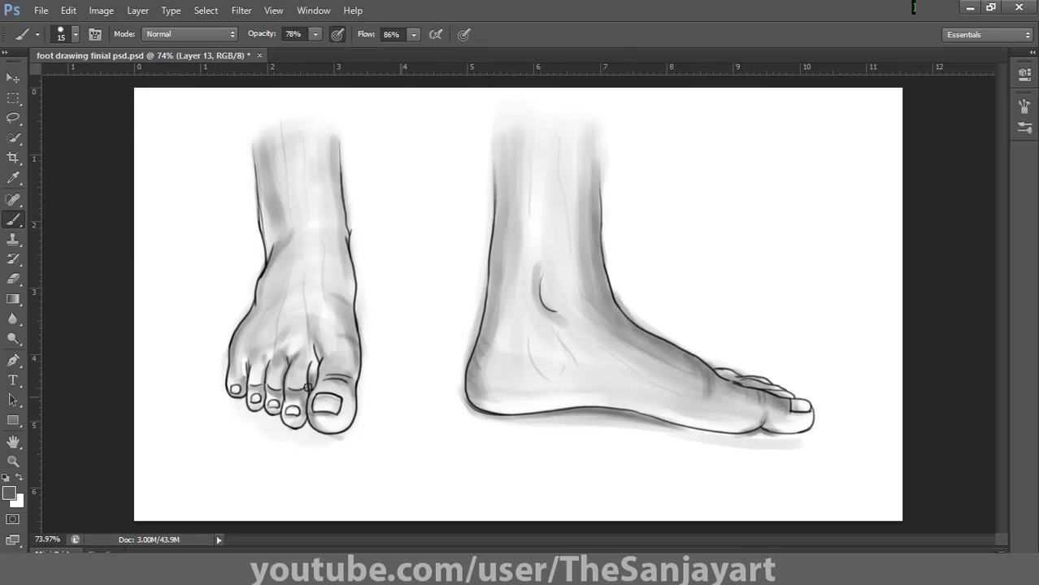
Darken the front-view big-toe joint, the gaps between the toes and the right side of the ankle with a size 15 brush
mouse_move(329, 375)
left_mouse_down()
mouse_move(349, 377)
mouse_move(335, 370)
left_mouse_up()
left_click_drag(352, 295, 348, 251)
mouse_move(301, 351)
left_mouse_down()
mouse_move(281, 396)
mouse_move(241, 379)
left_mouse_up()
mouse_move(251, 390)
left_mouse_down()
mouse_move(264, 391)
mouse_move(243, 378)
left_mouse_up()
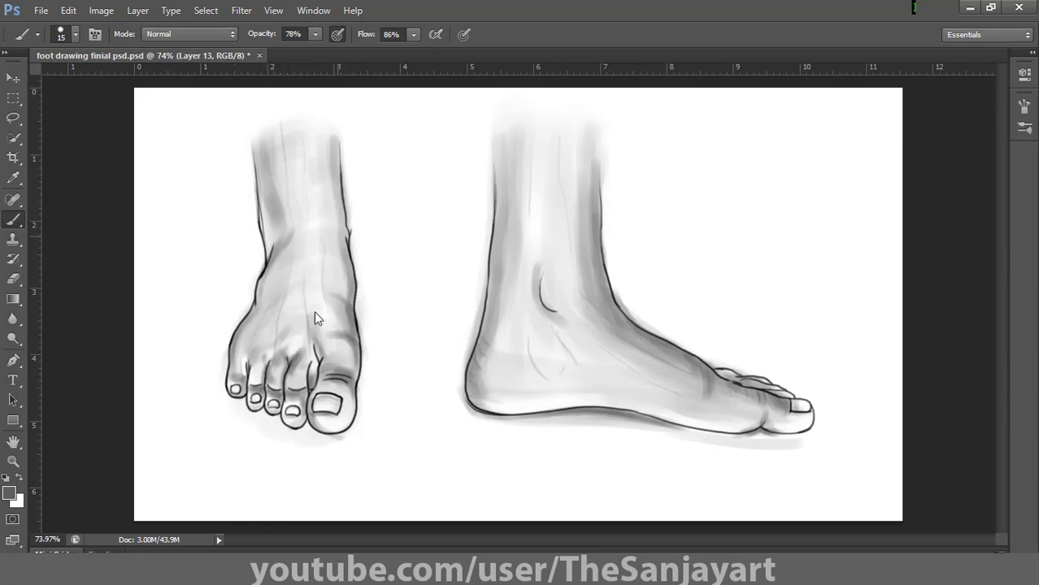
left_click(281, 241, "shift")
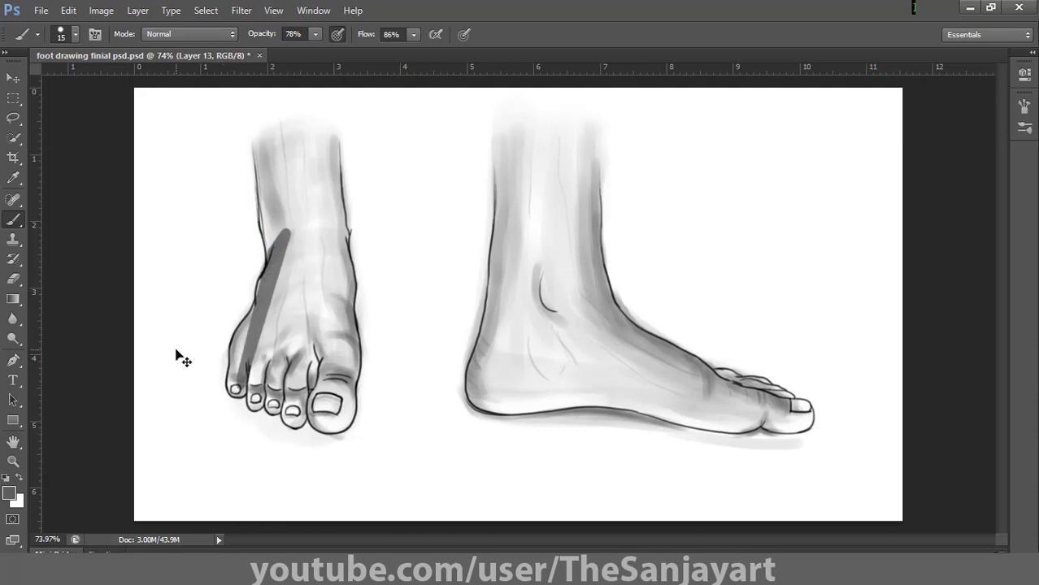
key("ctrl+z")
Darken the front-view leg's left side and outer foot edge, and the side-view heel and area around the toenail
mouse_move(267, 259)
left_mouse_down()
mouse_move(272, 219)
mouse_move(256, 150)
left_mouse_up()
left_click_drag(265, 208, 280, 240)
left_click_drag(246, 322, 235, 354)
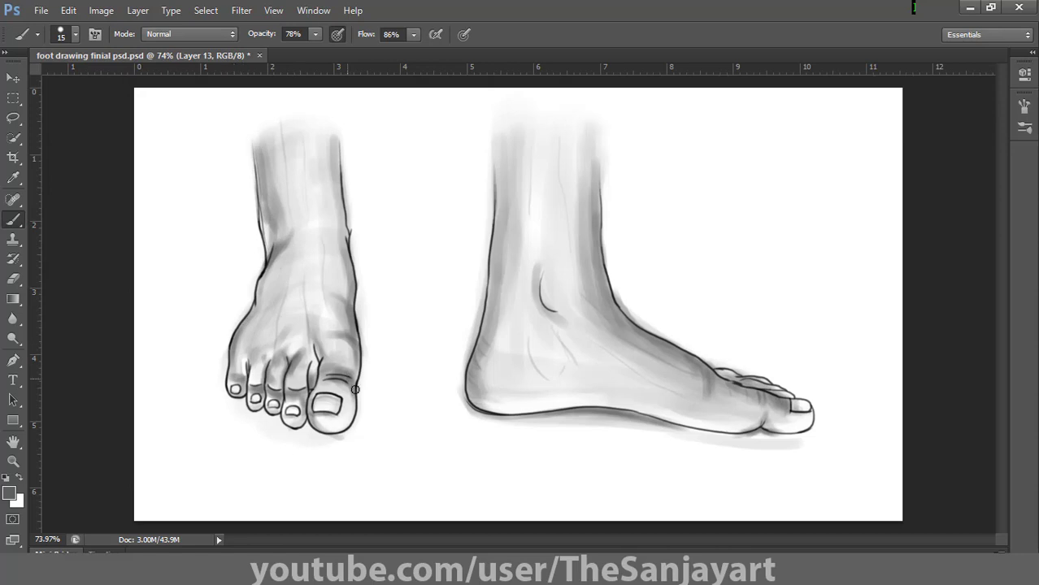
left_click_drag(345, 291, 326, 116)
key("ctrl+z")
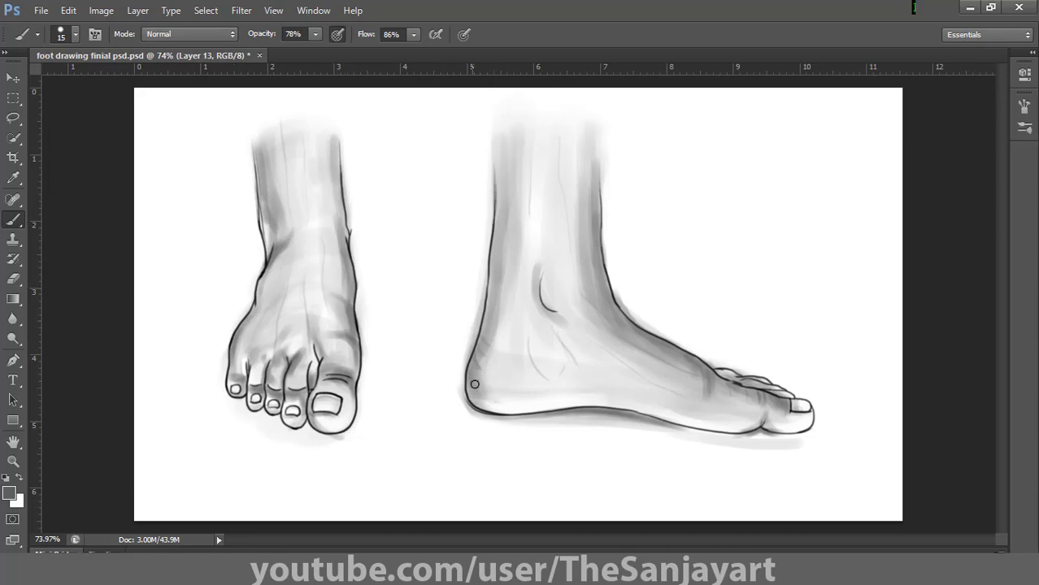
left_click_drag(490, 292, 493, 273)
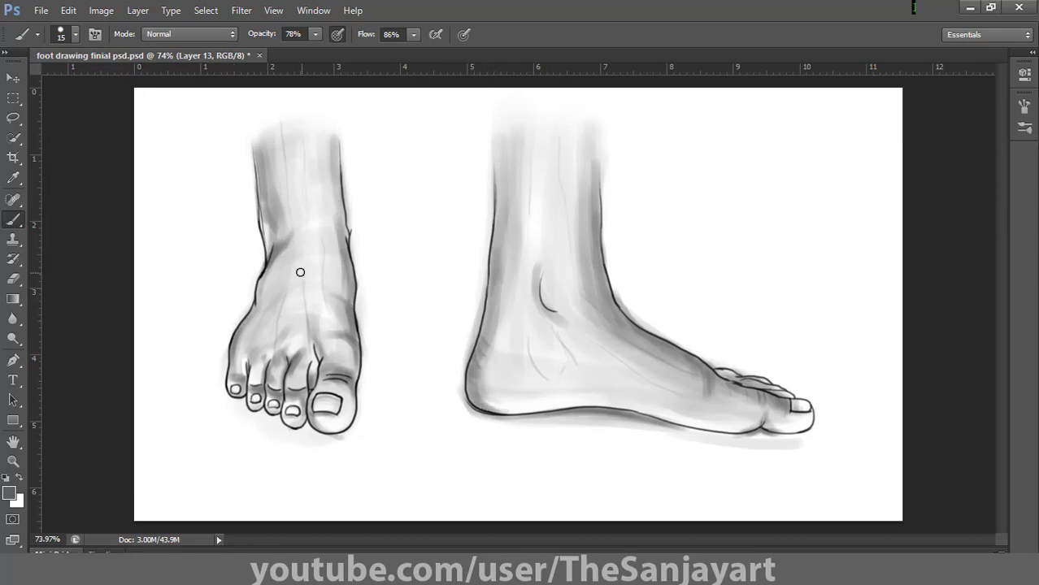
left_click_drag(783, 412, 792, 402)
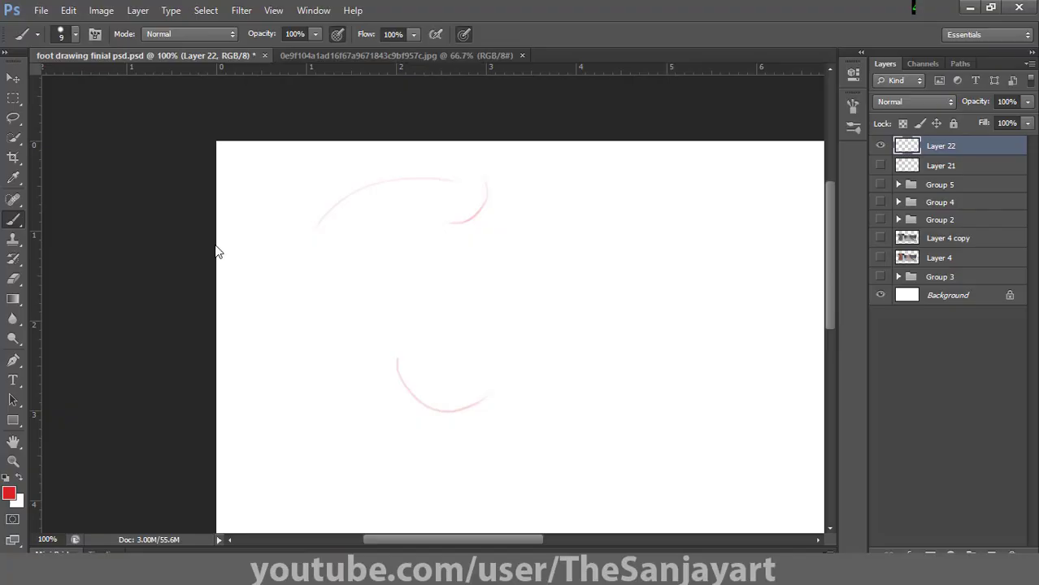
Hide the layer list and sketch two red ovals on Layer 22 for the new foot's ball and heel
key("F7")
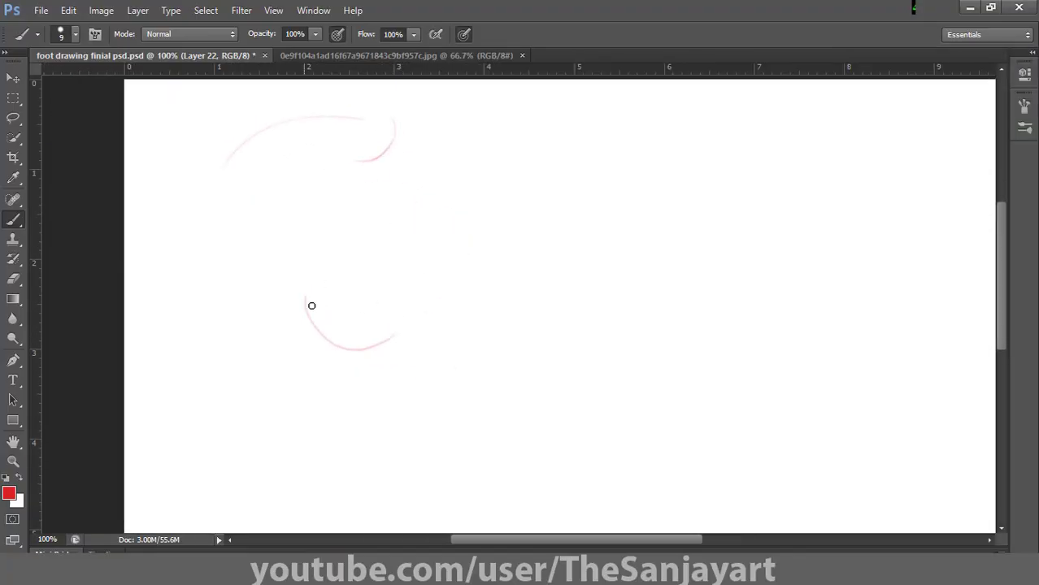
mouse_move(311, 304)
left_mouse_down()
mouse_move(410, 296)
mouse_move(327, 327)
mouse_move(358, 262)
left_mouse_up()
mouse_move(330, 133)
left_mouse_down()
mouse_move(359, 153)
mouse_move(327, 197)
mouse_move(349, 107)
left_mouse_up()
Hide the guides and rulers and sketch slanted red axis lines through the ball and heel ovals
left_click_drag(350, 70, 355, 400)
key("v")
key("ctrl+semicolon")
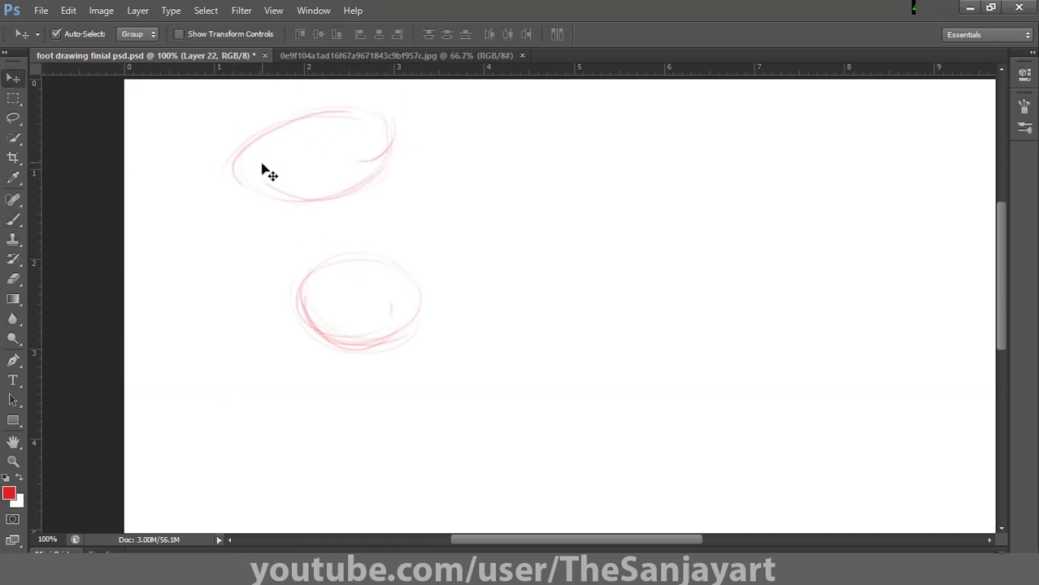
key("ctrl+r")
key("b")
left_click_drag(387, 397, 324, 228)
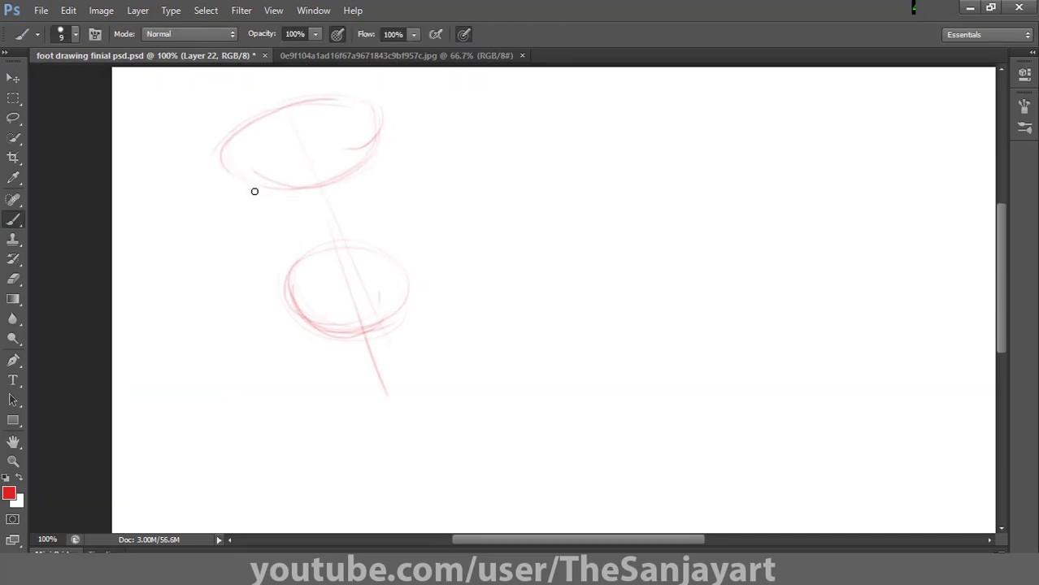
Sketch the rounded pads below the ball oval and the foot's left contour running down around the heel
mouse_move(349, 108)
left_mouse_down()
mouse_move(386, 103)
mouse_move(403, 162)
mouse_move(250, 230)
left_mouse_up()
left_click_drag(297, 208, 265, 213)
mouse_move(225, 163)
left_mouse_down()
mouse_move(282, 213)
mouse_move(256, 250)
left_mouse_up()
mouse_move(259, 237)
left_mouse_down()
mouse_move(269, 264)
mouse_move(353, 320)
mouse_move(410, 313)
left_mouse_up()
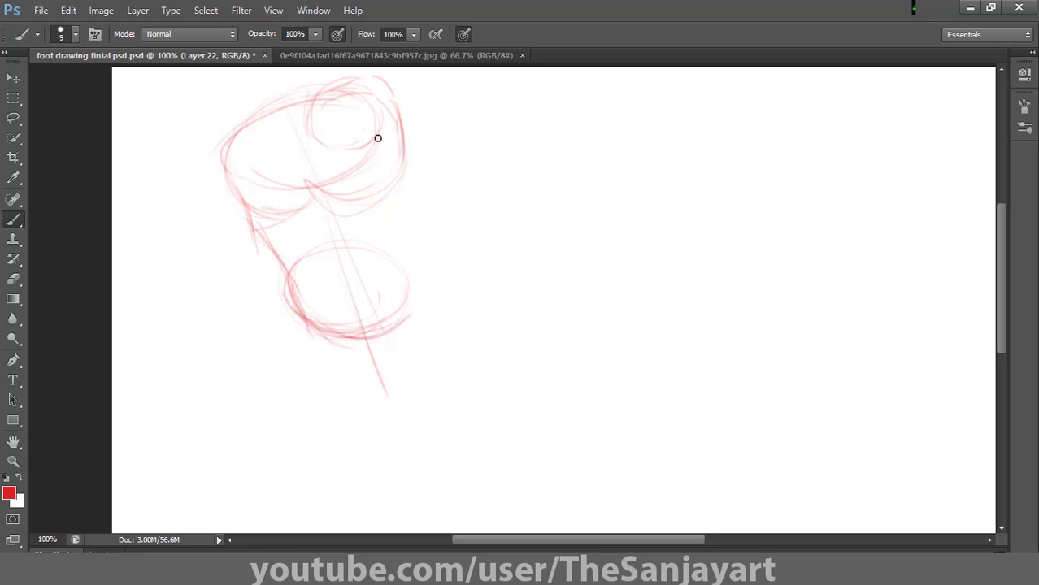
Sketch the foot's right contour from the ball to the heel and the curved arch line above the heel oval
left_click_drag(404, 179, 396, 242)
mouse_move(312, 246)
left_mouse_down()
mouse_move(351, 234)
mouse_move(406, 176)
left_mouse_up()
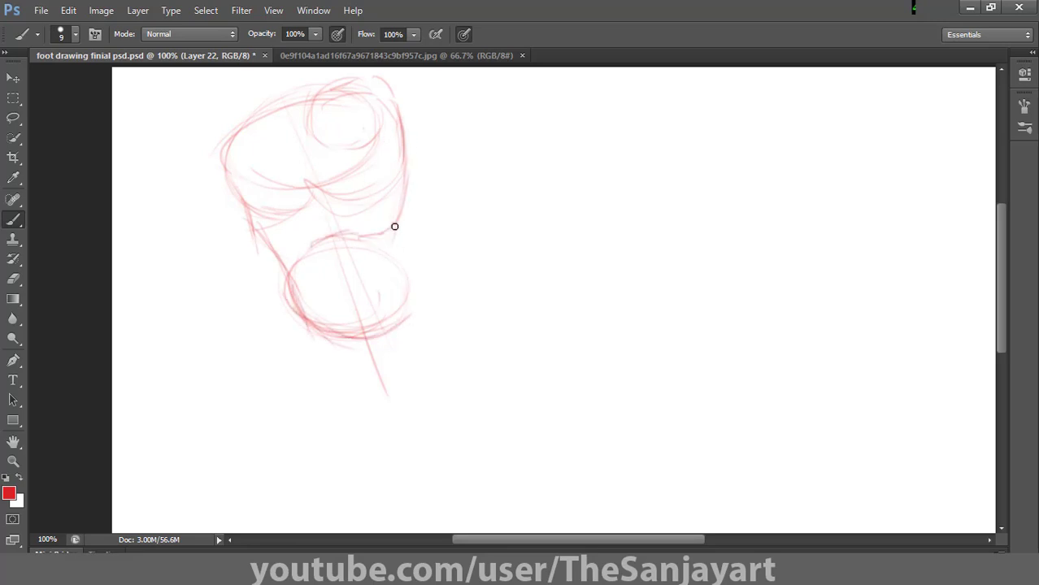
mouse_move(402, 213)
left_mouse_down()
mouse_move(400, 277)
mouse_move(316, 324)
left_mouse_up()
Sketch the four small toes along the upper left of the ball oval, with a nail on the toe beside the big toe
left_click(311, 156, "ctrl")
left_click_drag(311, 156, 339, 208)
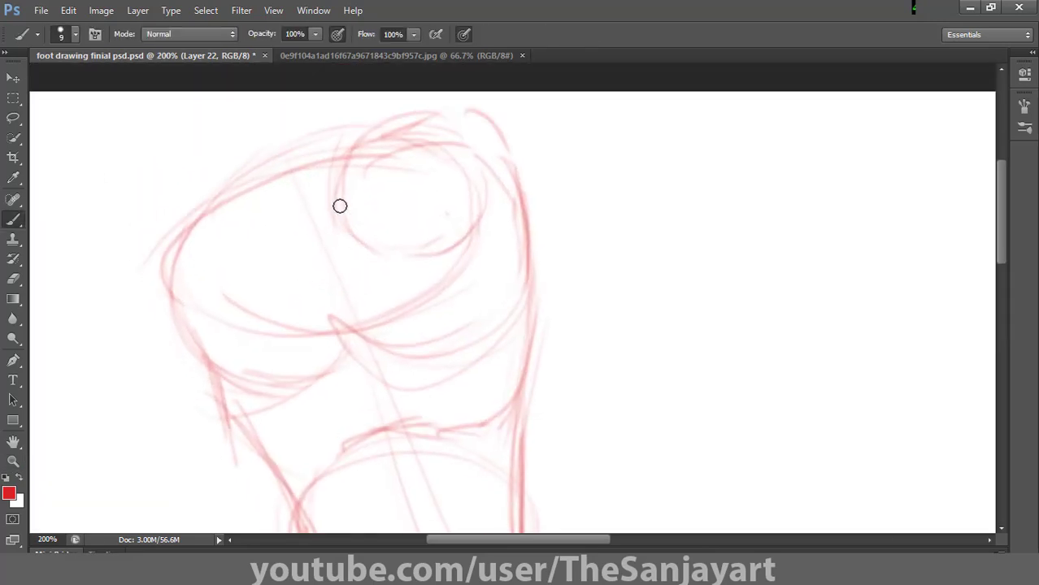
mouse_move(364, 127)
left_mouse_down()
mouse_move(299, 172)
mouse_move(294, 221)
mouse_move(339, 227)
mouse_move(304, 225)
mouse_move(328, 205)
left_mouse_up()
left_click_drag(302, 139, 255, 227)
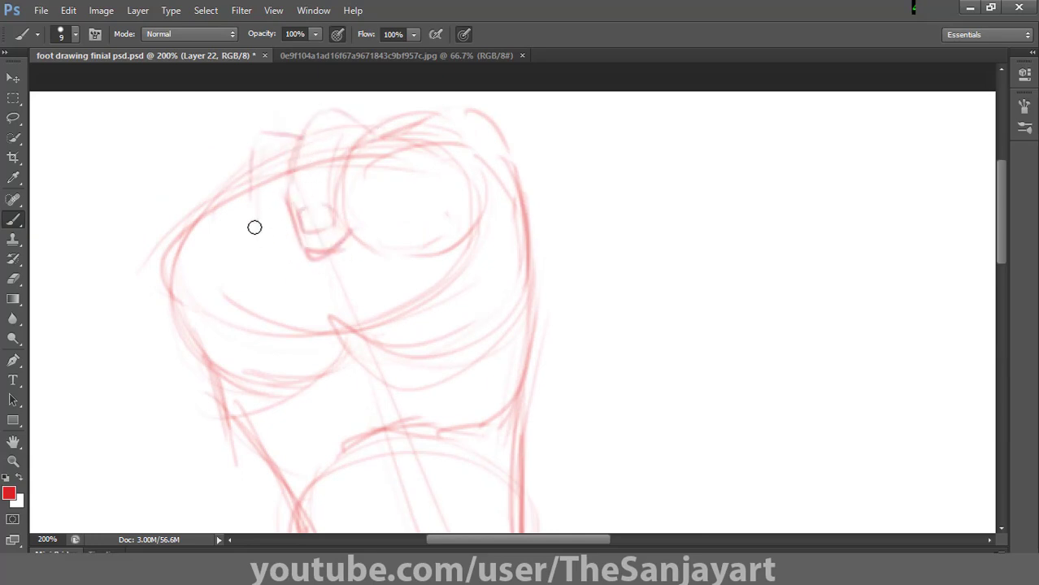
mouse_move(303, 262)
left_mouse_down()
mouse_move(267, 260)
mouse_move(277, 271)
left_mouse_up()
mouse_move(251, 202)
left_mouse_down()
mouse_move(263, 255)
mouse_move(202, 192)
left_mouse_up()
mouse_move(202, 237)
left_mouse_down()
mouse_move(248, 244)
mouse_move(208, 253)
mouse_move(271, 260)
mouse_move(183, 268)
mouse_move(186, 295)
mouse_move(222, 313)
mouse_move(242, 297)
left_mouse_up()
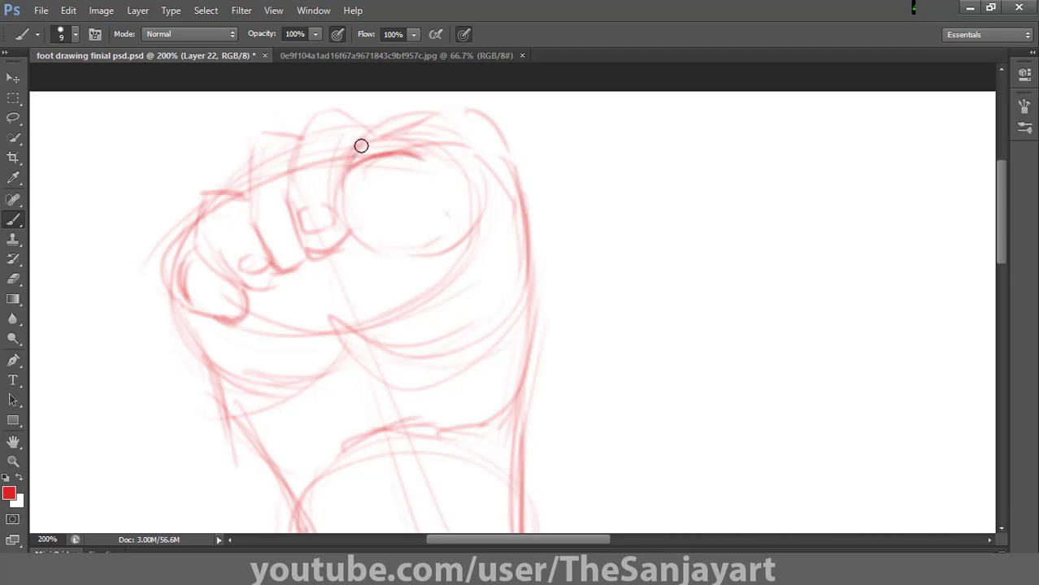
Strengthen the big toe oval, the pad curves beneath it and the arch line in red
mouse_move(348, 165)
left_mouse_down()
mouse_move(412, 155)
mouse_move(441, 168)
mouse_move(348, 207)
mouse_move(383, 244)
mouse_move(448, 250)
mouse_move(468, 167)
mouse_move(471, 181)
mouse_move(456, 178)
left_mouse_up()
mouse_move(305, 303)
left_mouse_down()
mouse_move(473, 308)
mouse_move(517, 269)
left_mouse_up()
left_click_drag(526, 203, 366, 334)
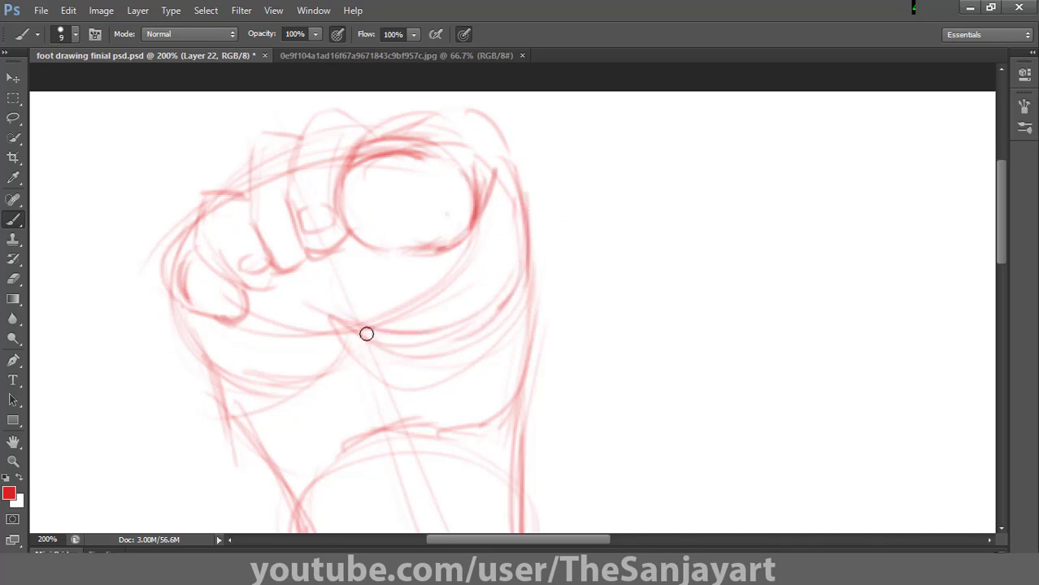
left_click_drag(532, 265, 442, 425)
left_click_drag(342, 439, 510, 383)
left_click_drag(547, 315, 471, 418)
Darken the foot's left contour and the curved pad edge below the small toes
left_click_drag(213, 363, 167, 318)
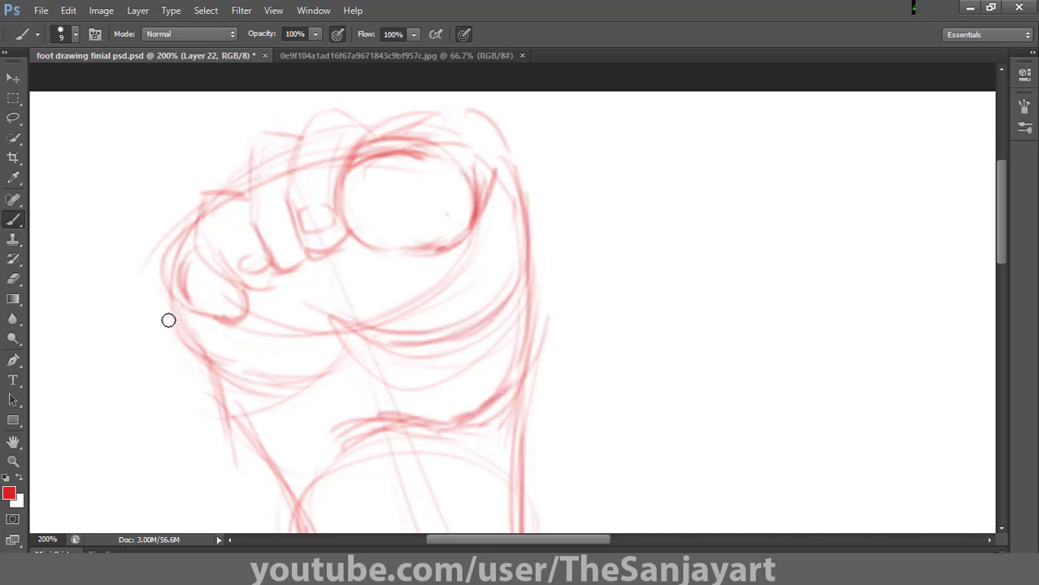
mouse_move(167, 268)
left_mouse_down()
mouse_move(212, 352)
mouse_move(287, 369)
mouse_move(346, 342)
left_mouse_up()
left_click_drag(330, 316, 289, 362)
left_click_drag(200, 348, 248, 398)
left_click_drag(230, 409, 295, 481)
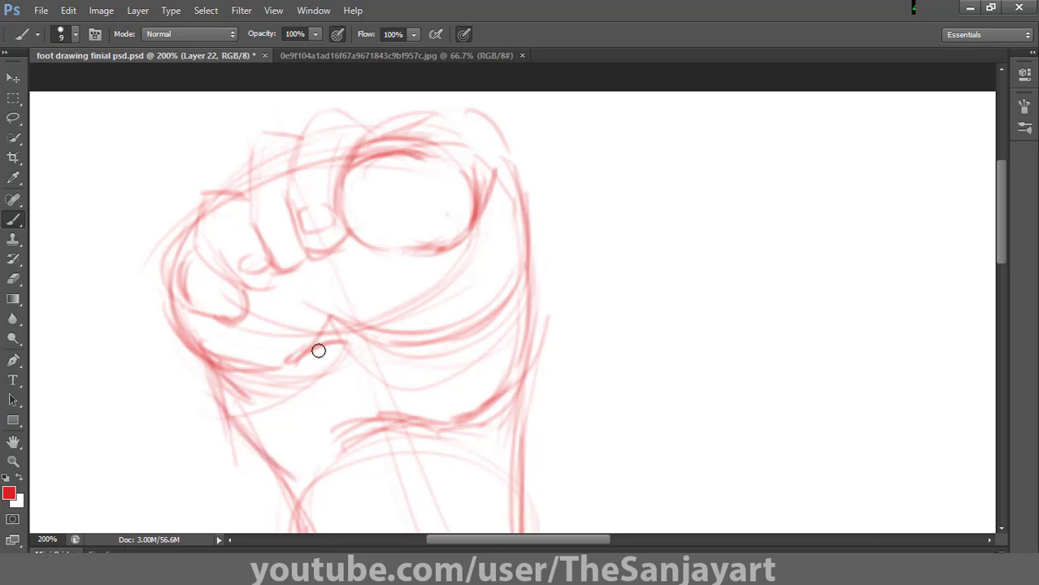
Firm up the small toe outlines and draw wavy crease lines across the ball of the foot
left_click_drag(305, 352, 282, 186)
left_click_drag(209, 245, 263, 356)
mouse_move(250, 299)
left_mouse_down()
mouse_move(312, 446)
mouse_move(382, 466)
left_mouse_up()
left_click_drag(284, 397, 429, 464)
left_click_drag(353, 453, 499, 374)
left_click_drag(525, 278, 504, 396)
Darken the foot's right contour and the rounded outline around the heel
double_click(15, 443)
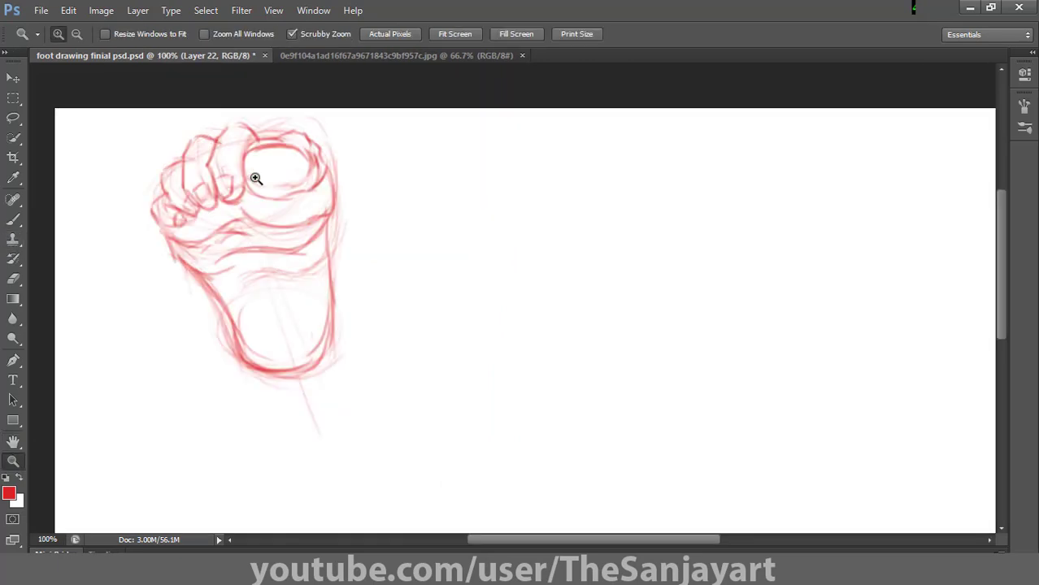
key("b")
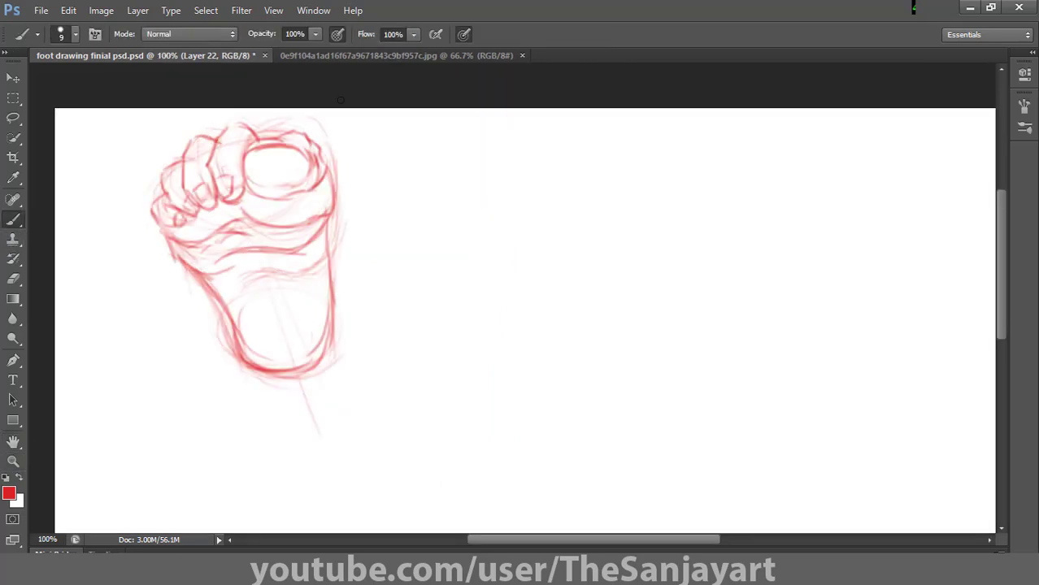
left_click_drag(446, 187, 451, 224)
key("ctrl+z")
left_click_drag(322, 153, 329, 215)
mouse_move(256, 215)
left_mouse_down()
mouse_move(304, 225)
mouse_move(328, 218)
mouse_move(333, 344)
left_mouse_up()
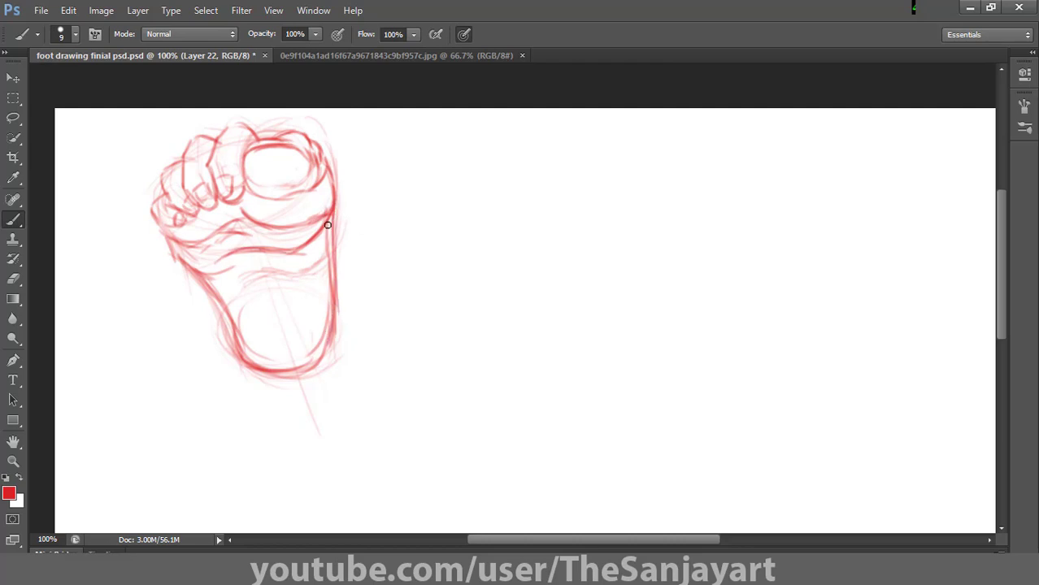
mouse_move(327, 223)
left_mouse_down()
mouse_move(329, 321)
mouse_move(303, 367)
left_mouse_up()
mouse_move(249, 293)
left_mouse_down()
mouse_move(250, 365)
mouse_move(331, 317)
left_mouse_up()
mouse_move(228, 313)
left_mouse_down()
mouse_move(192, 273)
mouse_move(249, 262)
mouse_move(239, 237)
left_mouse_up()
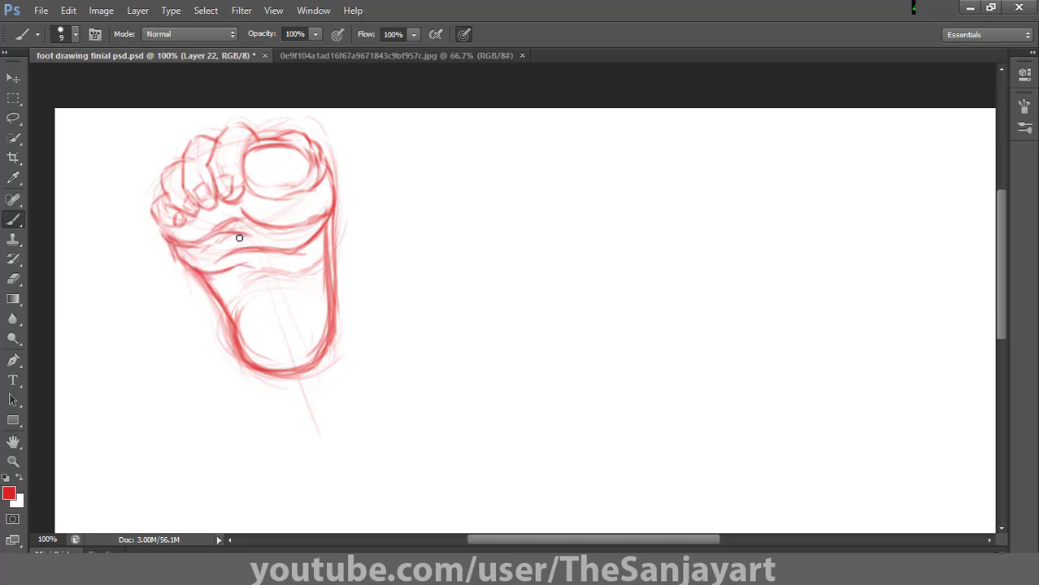
Draw the nails and joint lines on the small toes and reinforce their outlines
left_click_drag(196, 163, 217, 182)
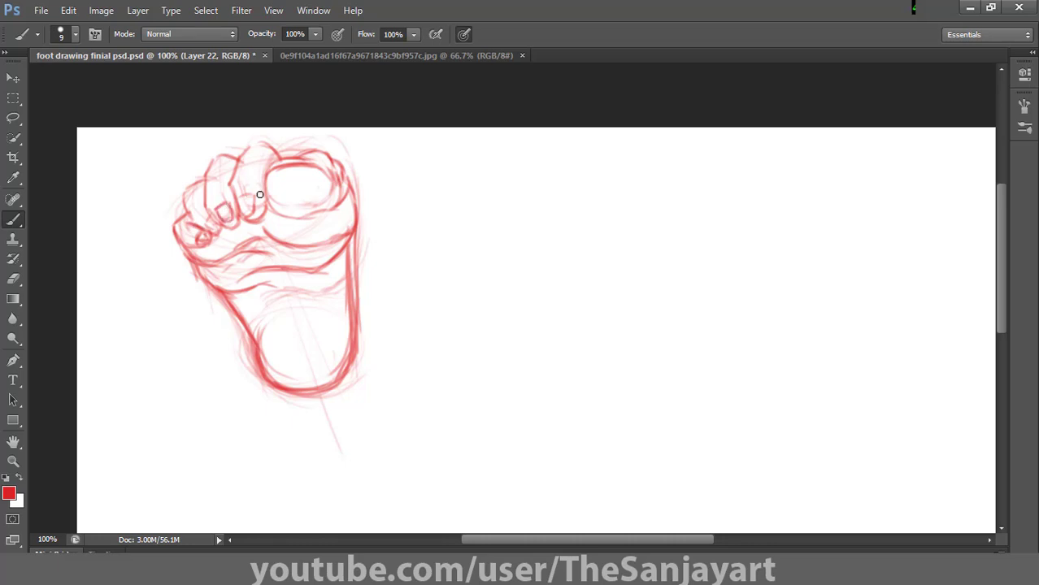
left_click_drag(259, 195, 247, 211)
mouse_move(264, 174)
left_mouse_down()
mouse_move(272, 203)
mouse_move(347, 185)
mouse_move(354, 220)
left_mouse_up()
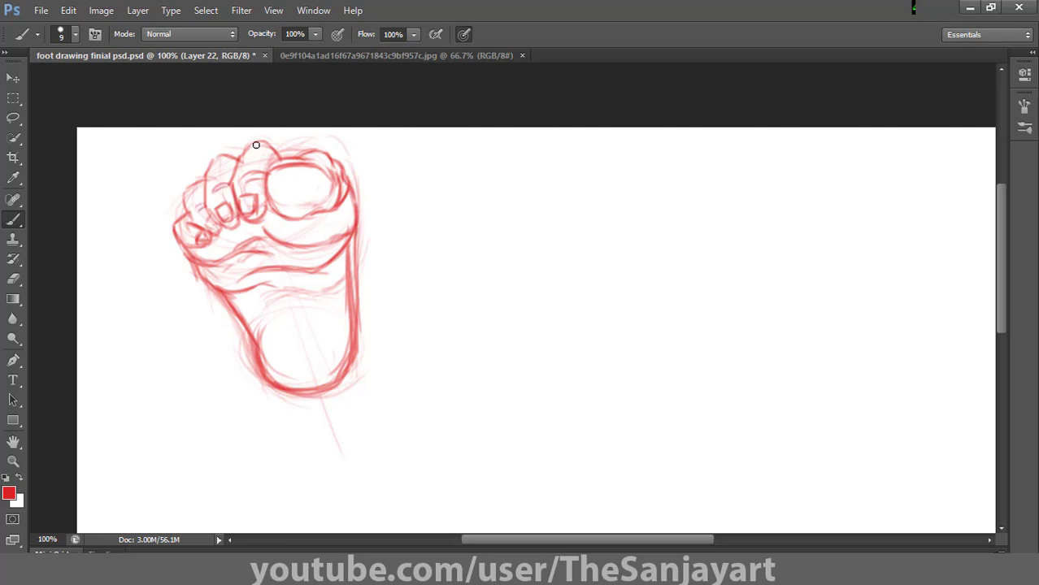
left_click_drag(255, 145, 210, 198)
Sketch a second foot beside the sole view on Layer 24, with heel circles, a big toe and a curved forefoot
key("z")
left_click(267, 232, "alt")
right_click(330, 255)
left_click(358, 267)
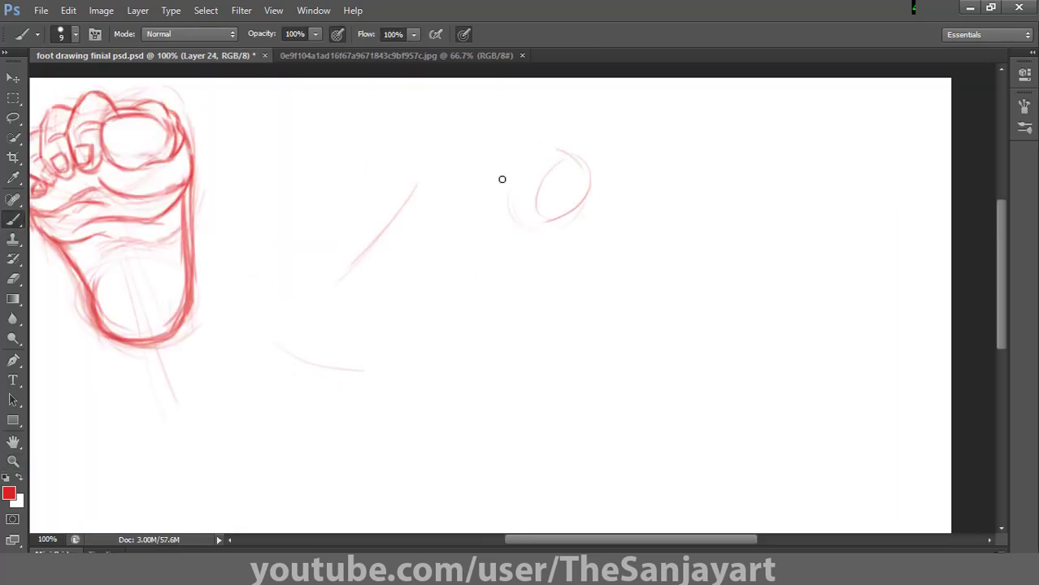
left_click_drag(502, 178, 569, 212)
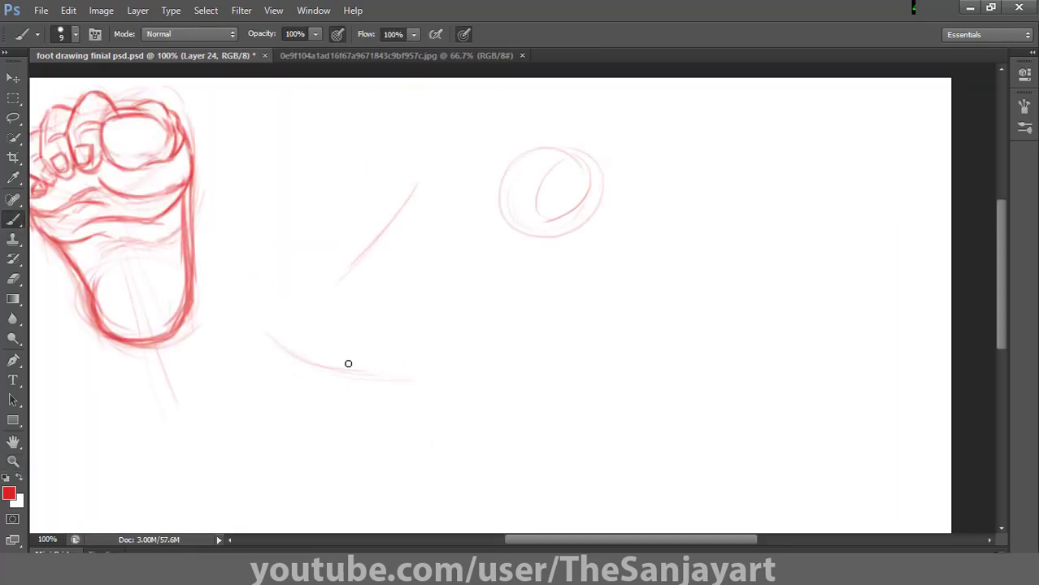
mouse_move(300, 296)
left_mouse_down()
mouse_move(324, 330)
mouse_move(426, 380)
mouse_move(403, 379)
left_mouse_up()
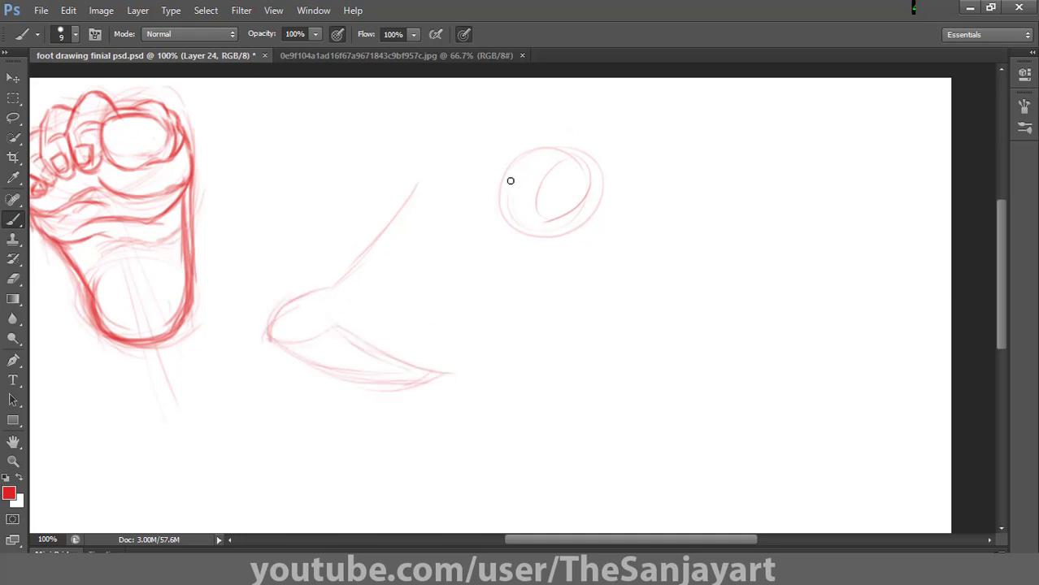
mouse_move(322, 356)
left_mouse_down()
mouse_move(336, 332)
mouse_move(271, 324)
mouse_move(339, 337)
mouse_move(430, 303)
mouse_move(436, 258)
mouse_move(448, 274)
mouse_move(353, 329)
mouse_move(418, 343)
left_mouse_up()
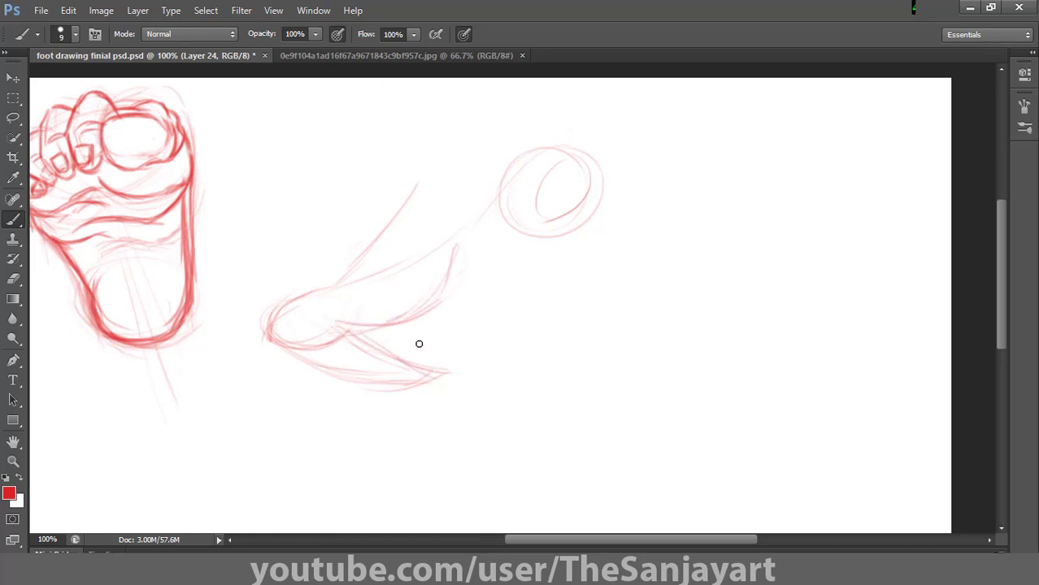
Sketch the row of small toes and the sole contour rising to the heel circle
mouse_move(319, 366)
left_mouse_down()
mouse_move(345, 367)
mouse_move(328, 353)
mouse_move(363, 371)
mouse_move(367, 337)
mouse_move(358, 354)
mouse_move(372, 383)
mouse_move(363, 347)
mouse_move(389, 371)
left_mouse_up()
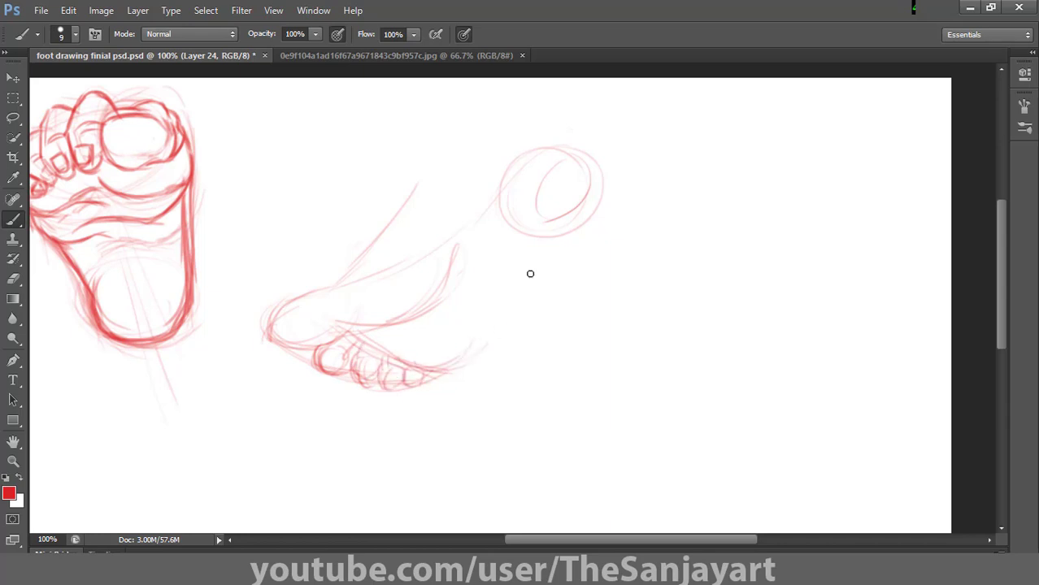
left_click_drag(470, 315, 531, 242)
mouse_move(498, 272)
left_mouse_down()
mouse_move(420, 376)
mouse_move(594, 195)
mouse_move(486, 312)
left_mouse_up()
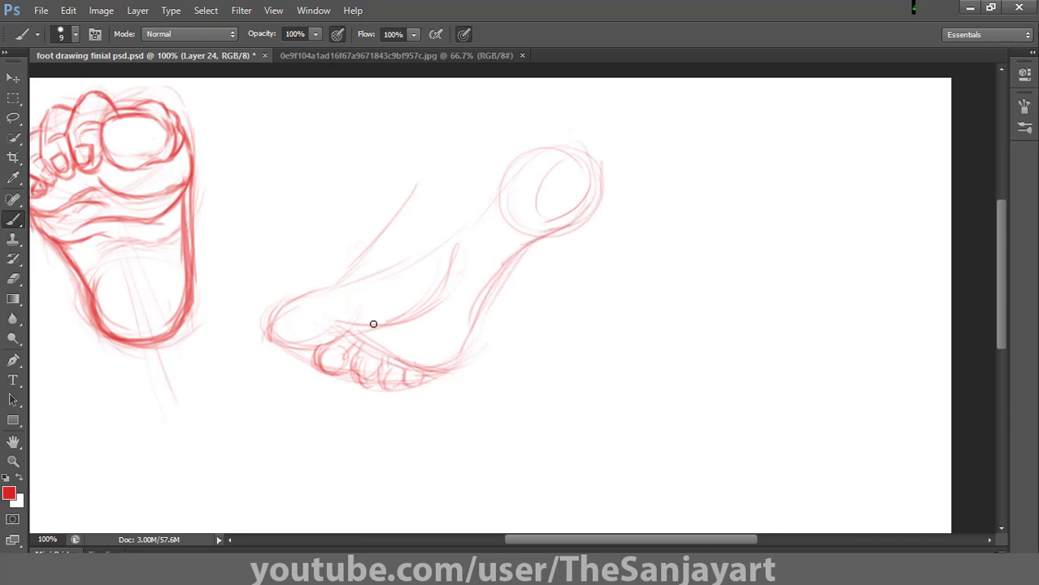
Strengthen the second foot's big toe and instep outline, and draw the front and back ankle lines
mouse_move(288, 355)
left_mouse_down()
mouse_move(279, 296)
mouse_move(278, 342)
mouse_move(297, 291)
mouse_move(278, 298)
mouse_move(293, 304)
mouse_move(332, 277)
left_mouse_up()
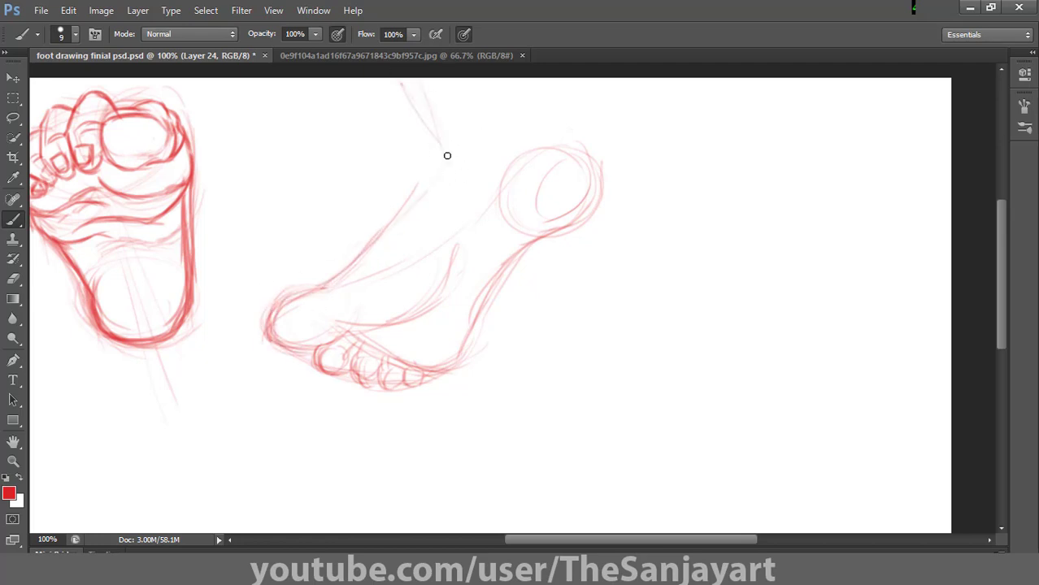
left_click_drag(403, 86, 426, 177)
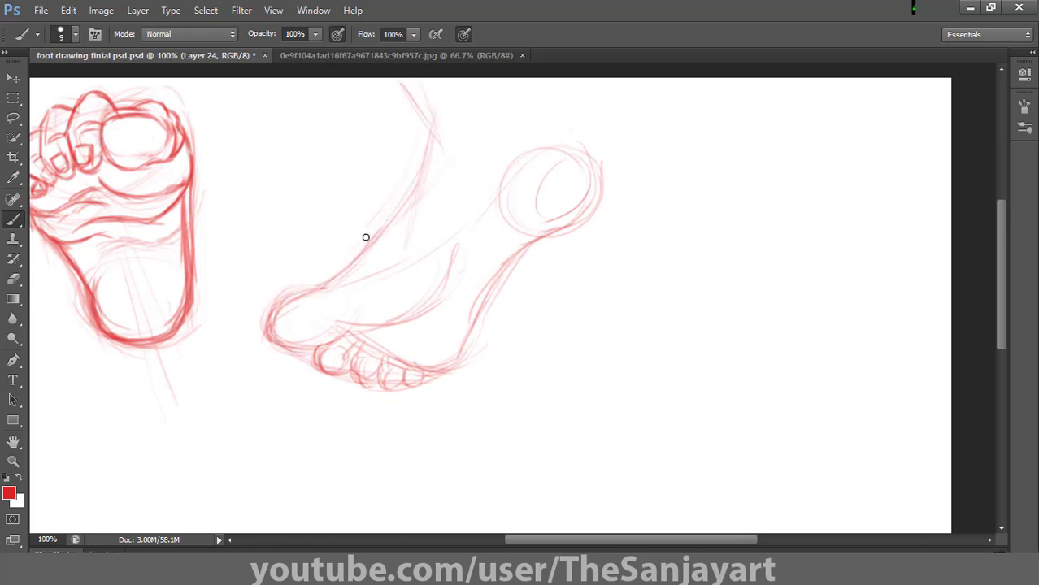
left_click_drag(494, 186, 566, 136)
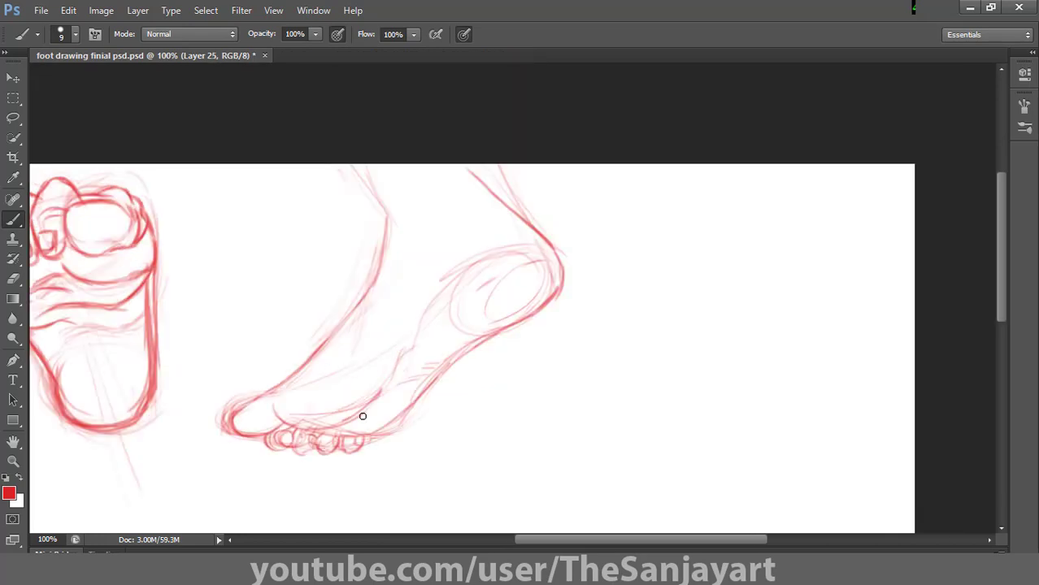
mouse_move(540, 260)
left_mouse_down()
mouse_move(525, 259)
mouse_move(448, 364)
mouse_move(448, 383)
left_mouse_up()
key("bracketright")
key("bracketright")
key("bracketright")
key("bracketright")
key("bracketright")
key("bracketright")
key("ctrl+z")
key("bracketleft")
key("bracketleft")
key("bracketleft")
key("bracketleft")
key("bracketleft")
key("bracketleft")
Darken the top of the raised heel, the front ankle corner and the back of the lower leg
left_click_drag(557, 259, 431, 301)
mouse_move(398, 225)
left_mouse_down()
mouse_move(354, 165)
mouse_move(392, 219)
left_mouse_up()
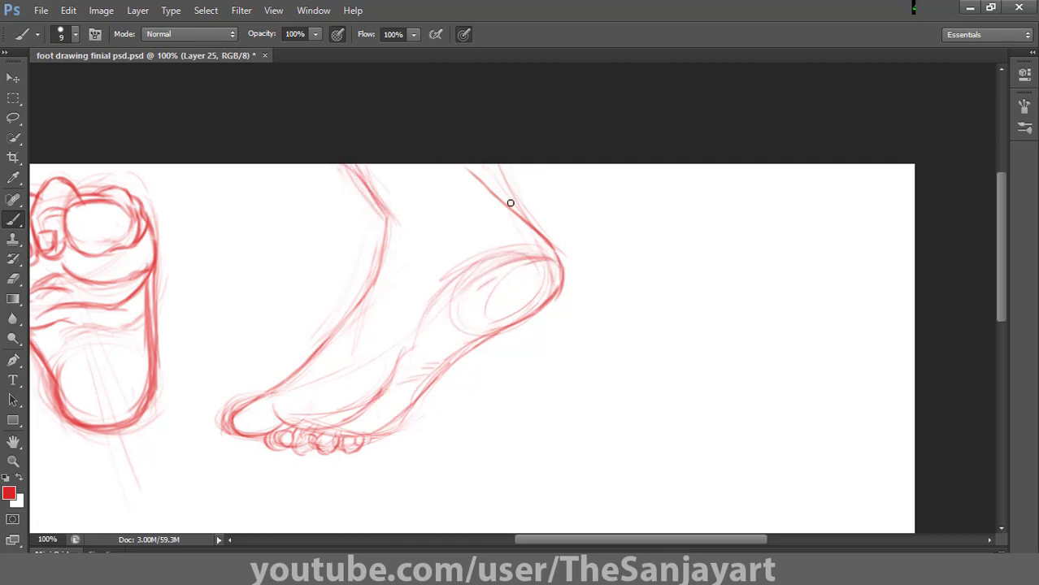
left_click_drag(486, 167, 561, 258)
left_click_drag(501, 188, 559, 269)
Erase the stray inner line along the back of the lower leg
key("e")
left_click_drag(467, 171, 505, 208)
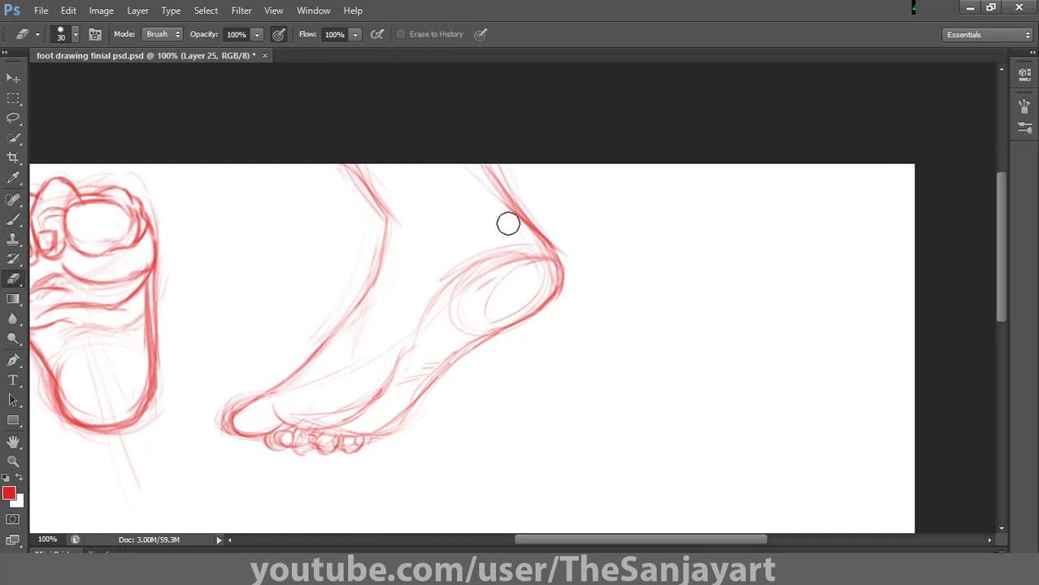
key("b")
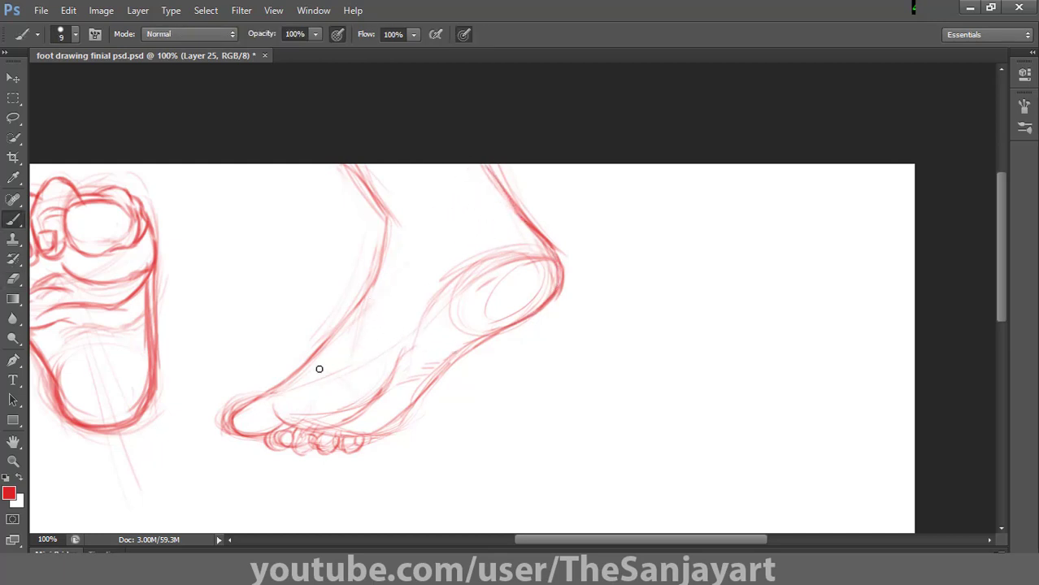
Draw curved cross-contour lines over the raised foot's instep, ankle and lower leg
left_click_drag(439, 271, 493, 250)
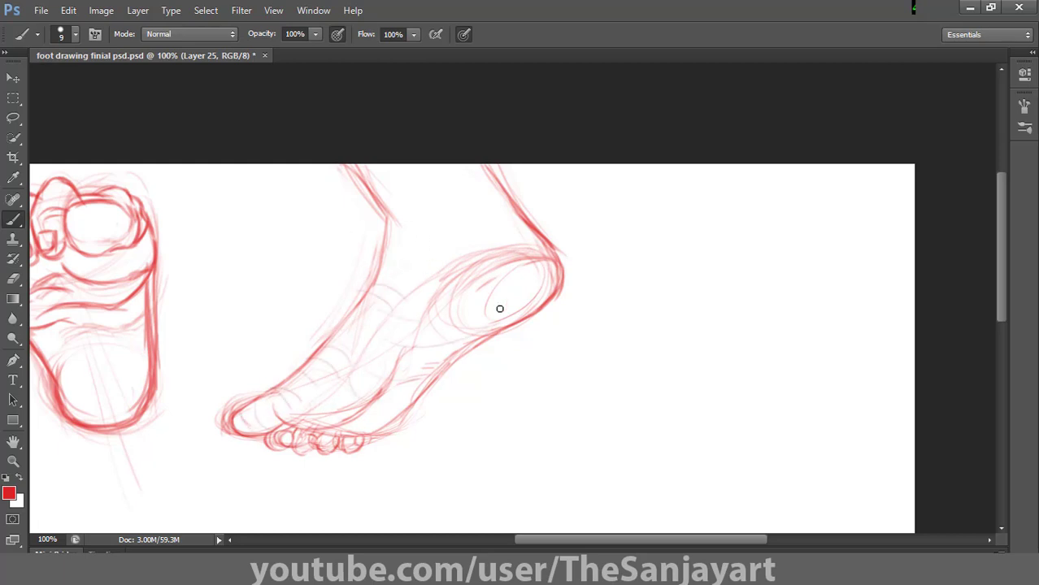
left_click_drag(475, 226, 385, 246)
left_click_drag(445, 206, 376, 225)
left_click_drag(432, 179, 377, 192)
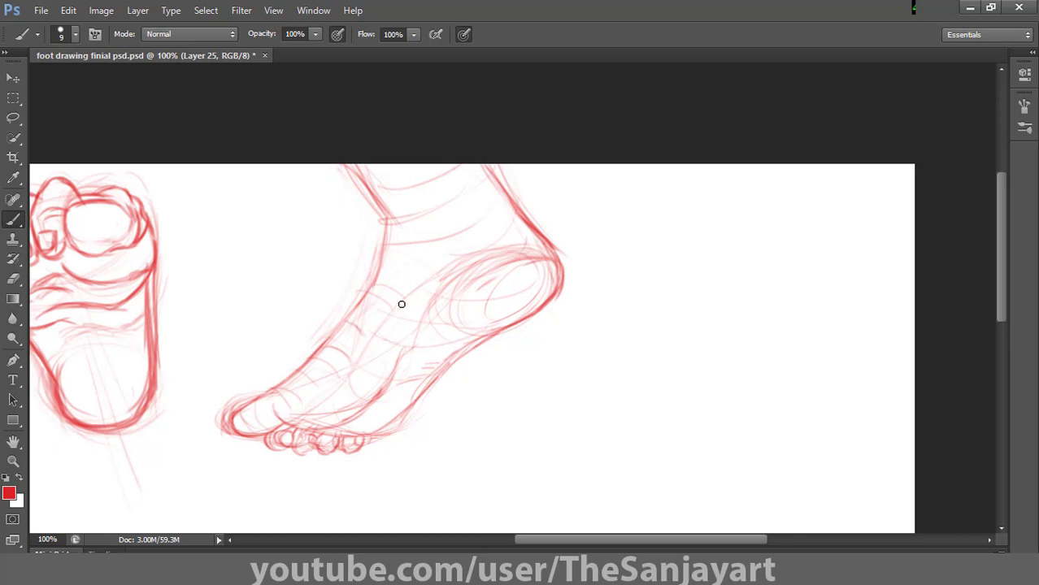
left_click_drag(477, 208, 512, 260)
Darken the outlines of the raised foot's small toes and the sole edge behind them
left_click(315, 318, "ctrl")
mouse_move(153, 509)
left_mouse_down()
mouse_move(207, 256)
mouse_move(268, 265)
left_mouse_up()
left_click_drag(373, 297, 304, 346)
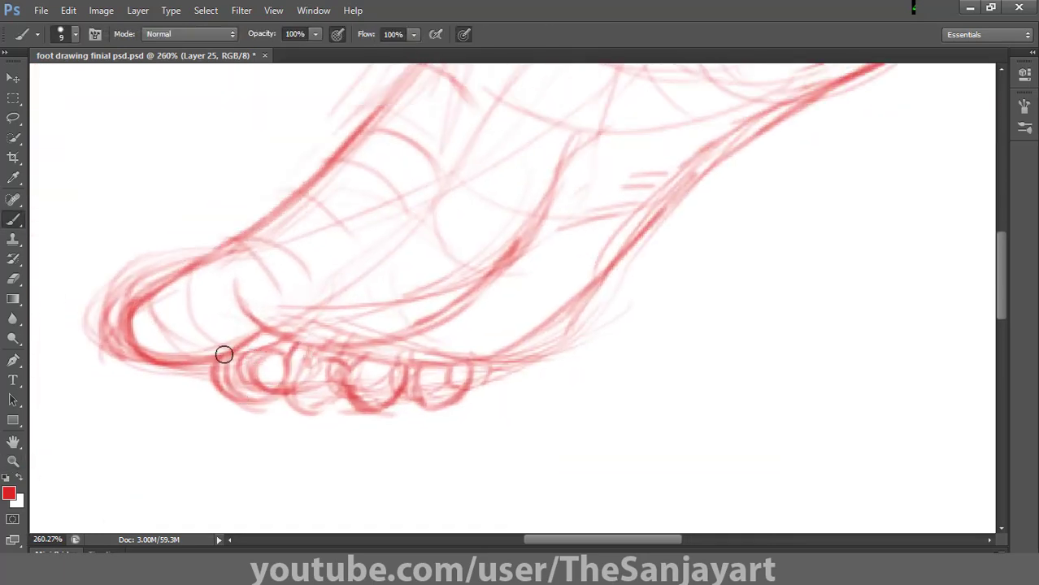
mouse_move(225, 355)
left_mouse_down()
mouse_move(243, 401)
mouse_move(365, 395)
mouse_move(311, 399)
mouse_move(341, 387)
left_mouse_up()
left_click_drag(231, 359, 263, 401)
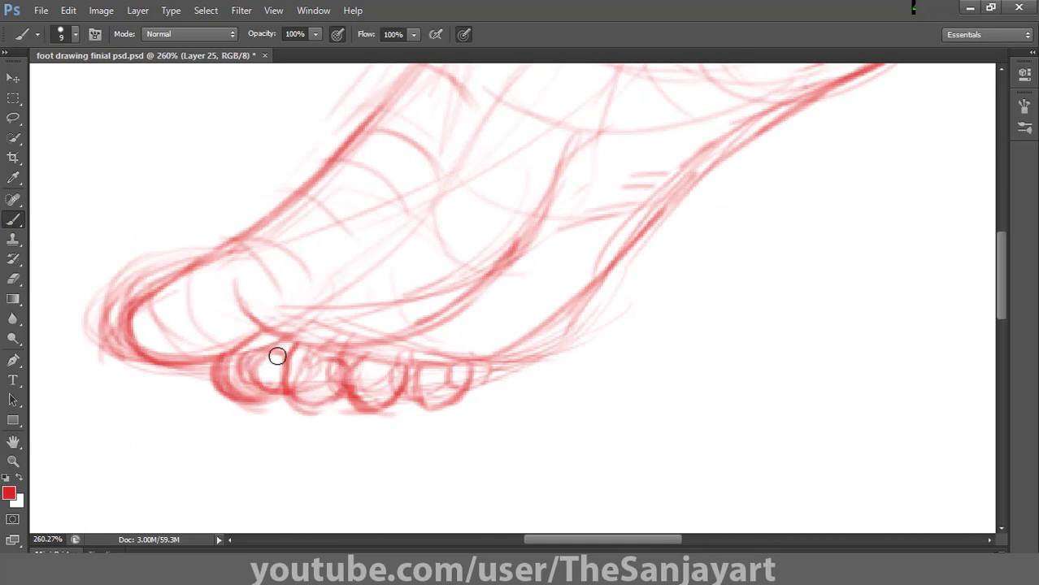
mouse_move(424, 375)
left_mouse_down()
mouse_move(493, 354)
mouse_move(603, 286)
mouse_move(285, 331)
left_mouse_up()
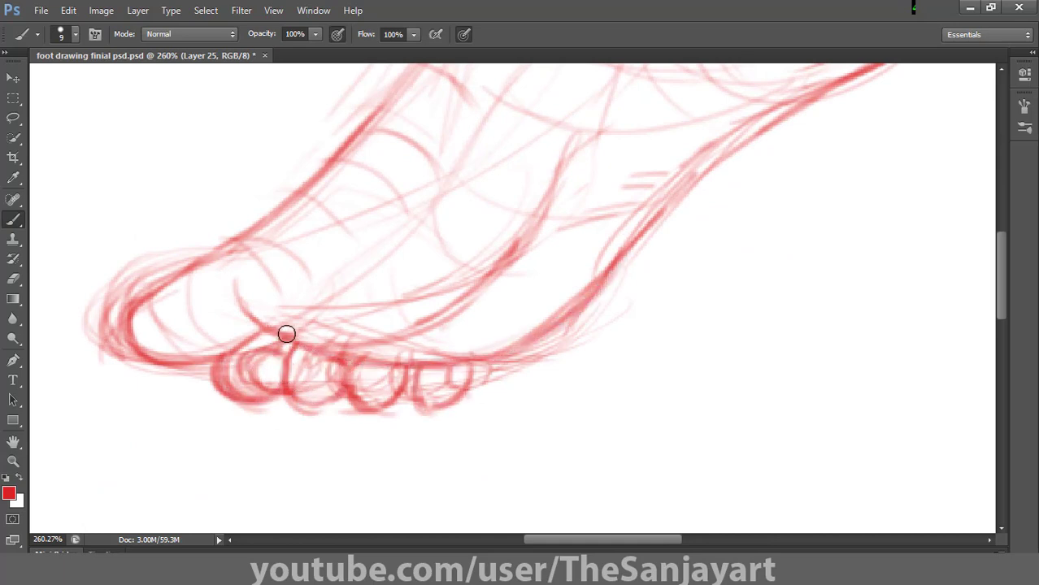
Complete the overlapping red heel circles for a third foot near the canvas's right edge on Layer 27
double_click(13, 441)
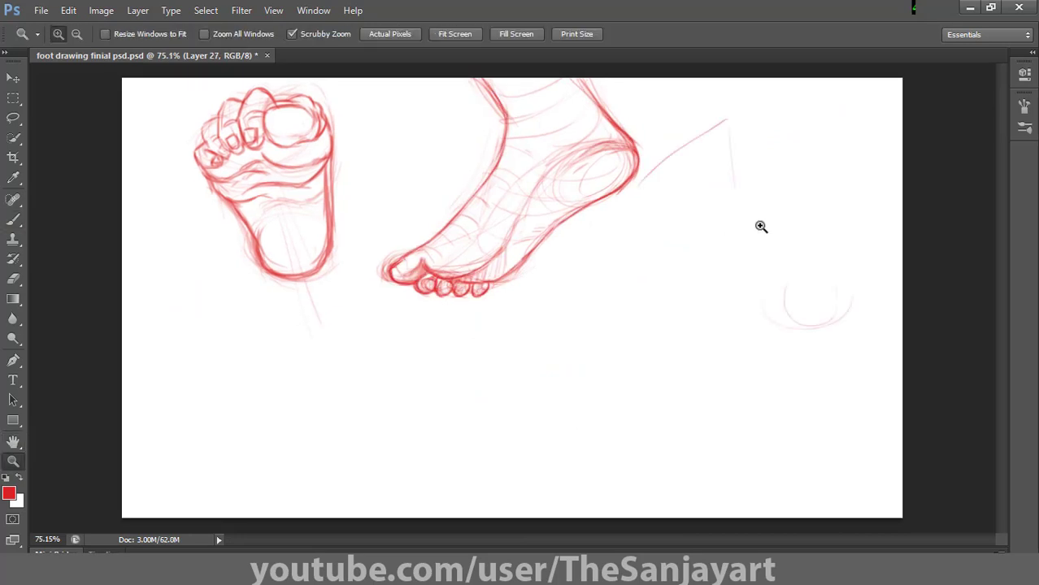
left_click(761, 225)
left_click(530, 358)
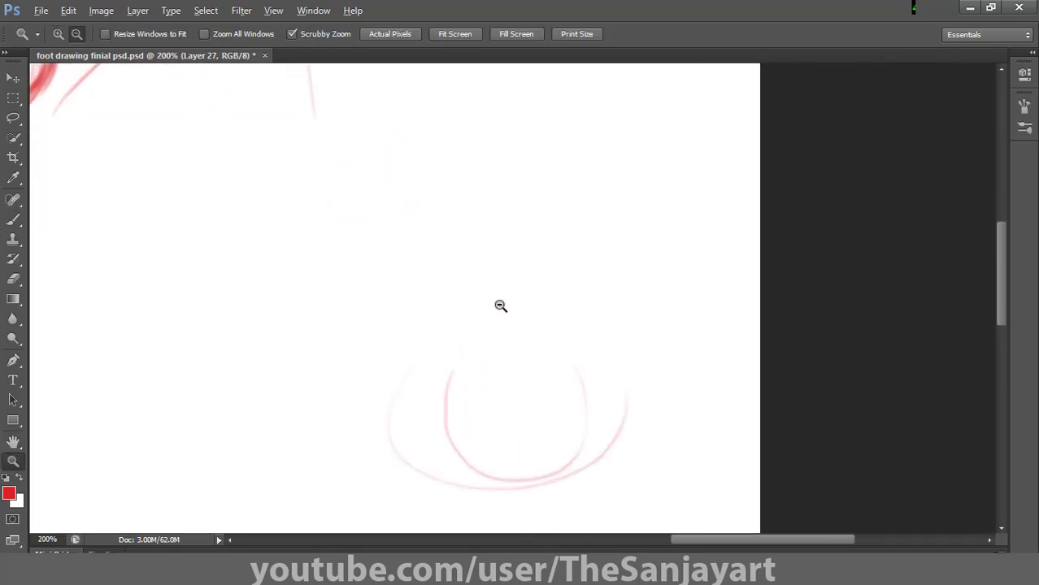
left_click(438, 315, "alt")
key("b")
mouse_move(477, 326)
left_mouse_down()
mouse_move(502, 338)
mouse_move(468, 398)
mouse_move(501, 363)
left_mouse_up()
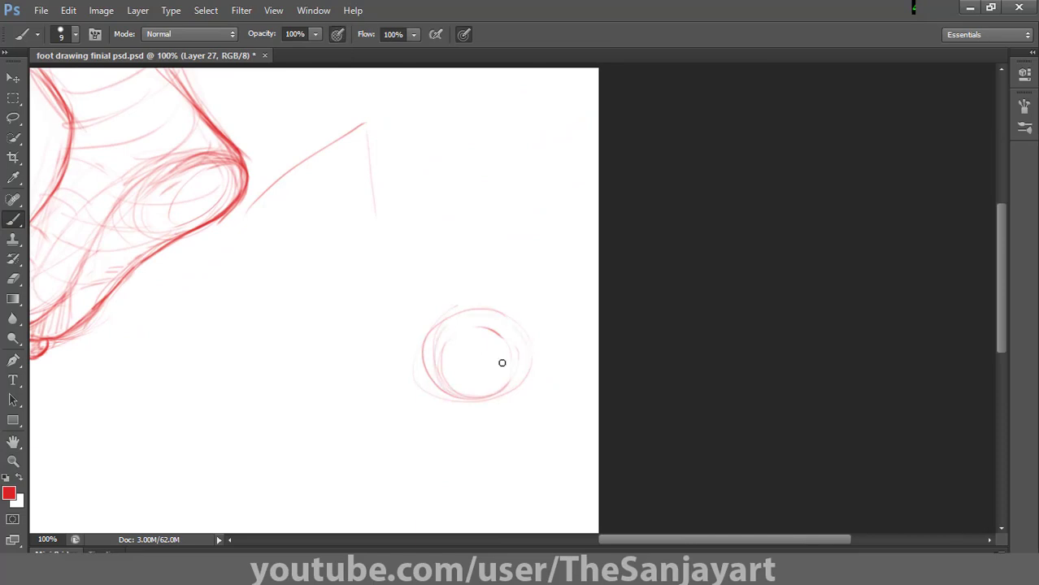
Sketch the third foot's upper-left oval, the straight line toward the ankle and the slanted leg lines above the heel
mouse_move(358, 114)
left_mouse_down()
mouse_move(381, 186)
mouse_move(365, 162)
mouse_move(387, 104)
mouse_move(403, 204)
mouse_move(523, 189)
left_mouse_up()
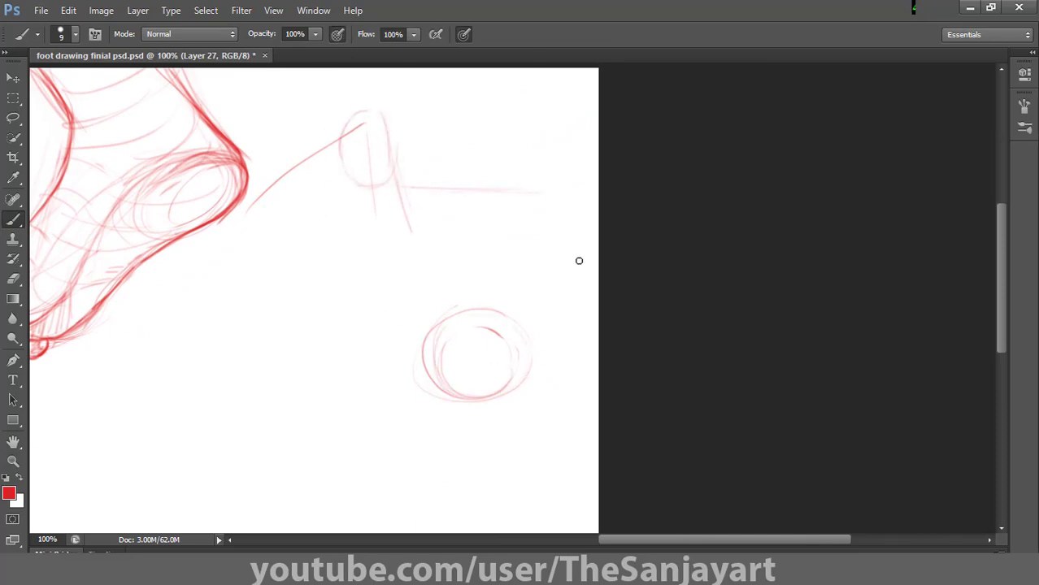
left_click_drag(593, 256, 512, 400)
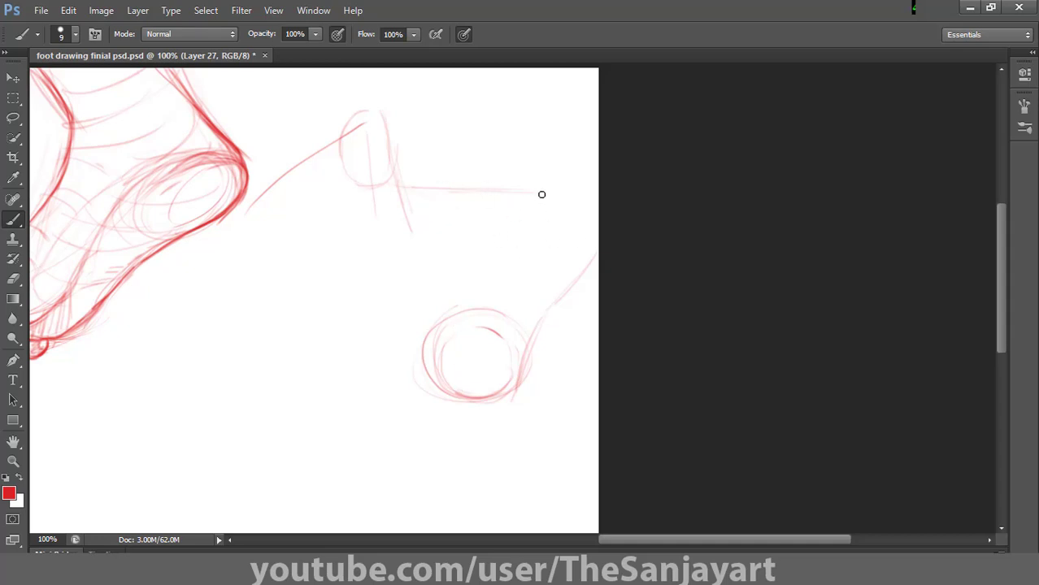
left_click_drag(524, 189, 586, 103)
left_click_drag(582, 244, 510, 374)
left_click_drag(385, 164, 436, 215)
left_click_drag(394, 192, 540, 192)
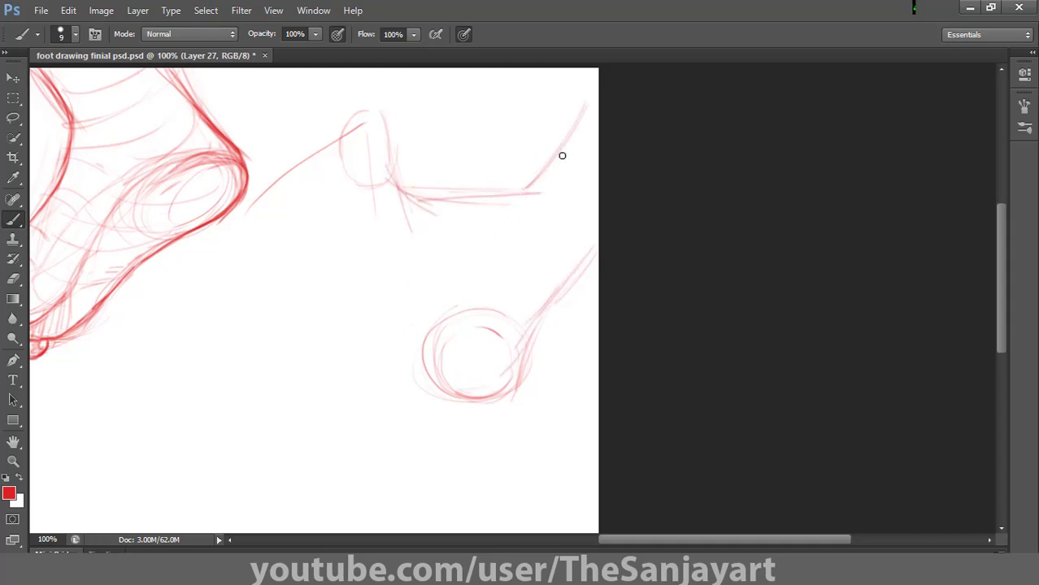
Sketch the third foot's smaller toes, the curve of its ball and the arch line running down into the heel
left_click_drag(316, 134, 325, 185)
mouse_move(301, 128)
left_mouse_down()
mouse_move(330, 190)
mouse_move(267, 175)
mouse_move(318, 213)
mouse_move(299, 200)
mouse_move(275, 242)
left_mouse_up()
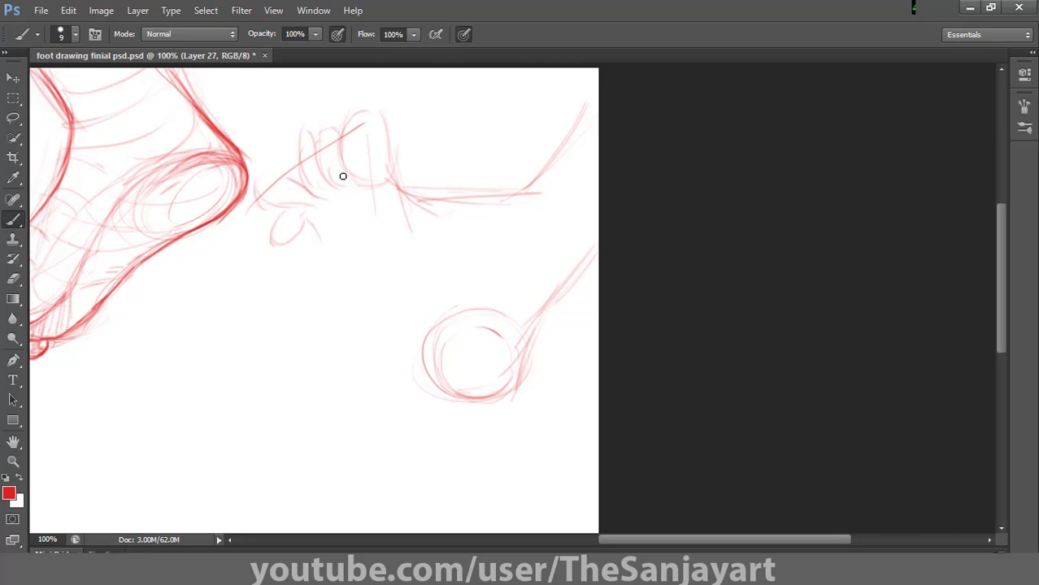
mouse_move(319, 186)
left_mouse_down()
mouse_move(315, 253)
mouse_move(338, 294)
mouse_move(410, 313)
mouse_move(455, 301)
left_mouse_up()
mouse_move(389, 303)
left_mouse_down()
mouse_move(412, 352)
mouse_move(438, 375)
left_mouse_up()
left_click_drag(421, 328, 524, 380)
left_click_drag(520, 360, 545, 310)
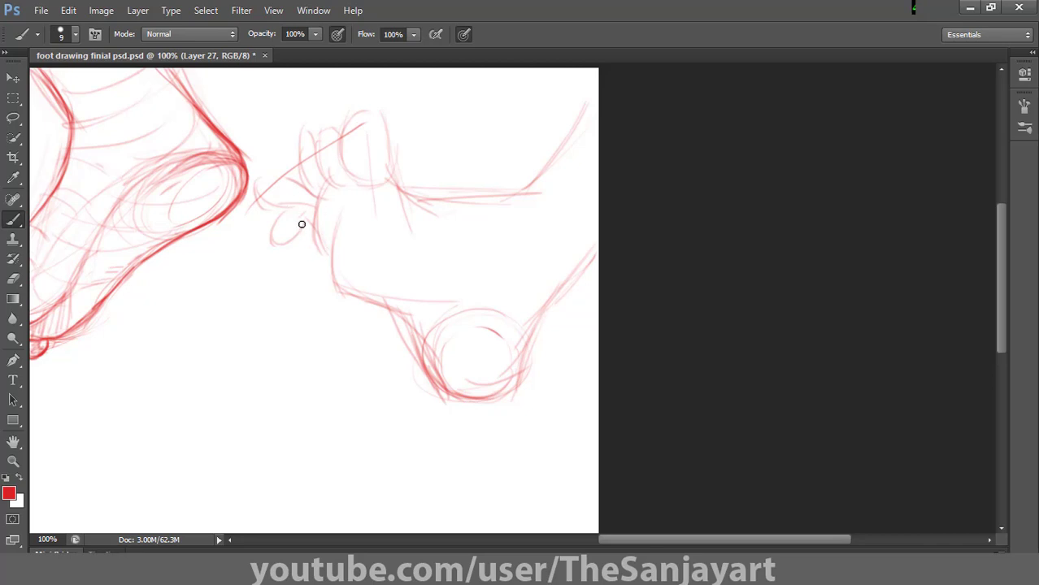
Refine the third foot's little toe, outer ball edge and curled middle toes, erasing stray lines beside them
left_click_drag(282, 209, 298, 217)
left_click_drag(260, 193, 296, 207)
left_click_drag(584, 96, 540, 188)
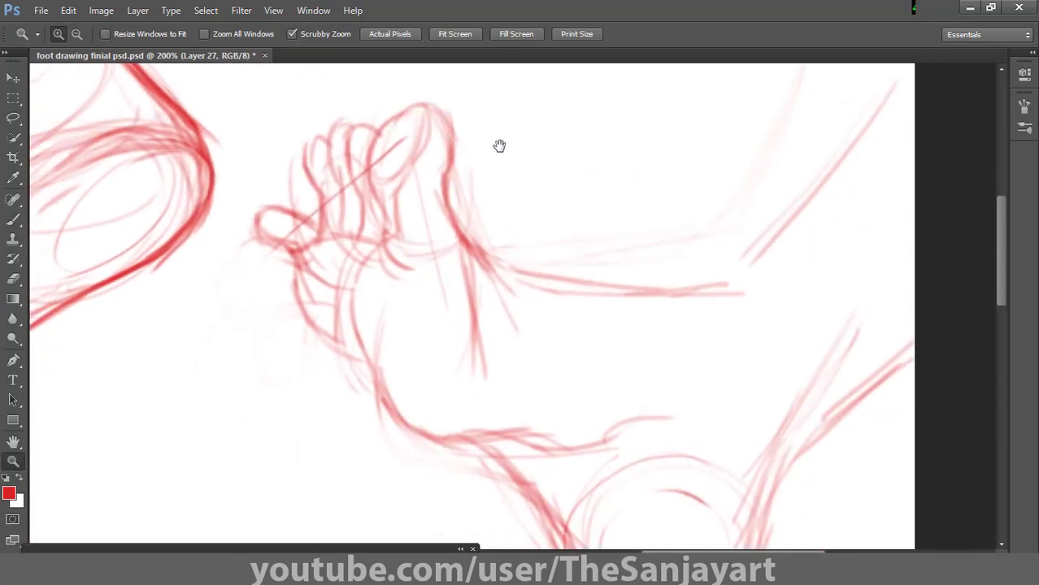
key("e")
mouse_move(290, 267)
left_mouse_down()
mouse_move(322, 323)
mouse_move(282, 221)
mouse_move(271, 260)
mouse_move(292, 222)
mouse_move(286, 256)
mouse_move(299, 238)
mouse_move(289, 254)
mouse_move(323, 342)
mouse_move(304, 319)
mouse_move(342, 305)
mouse_move(354, 339)
mouse_move(326, 293)
mouse_move(310, 330)
mouse_move(341, 337)
left_mouse_up()
key("b")
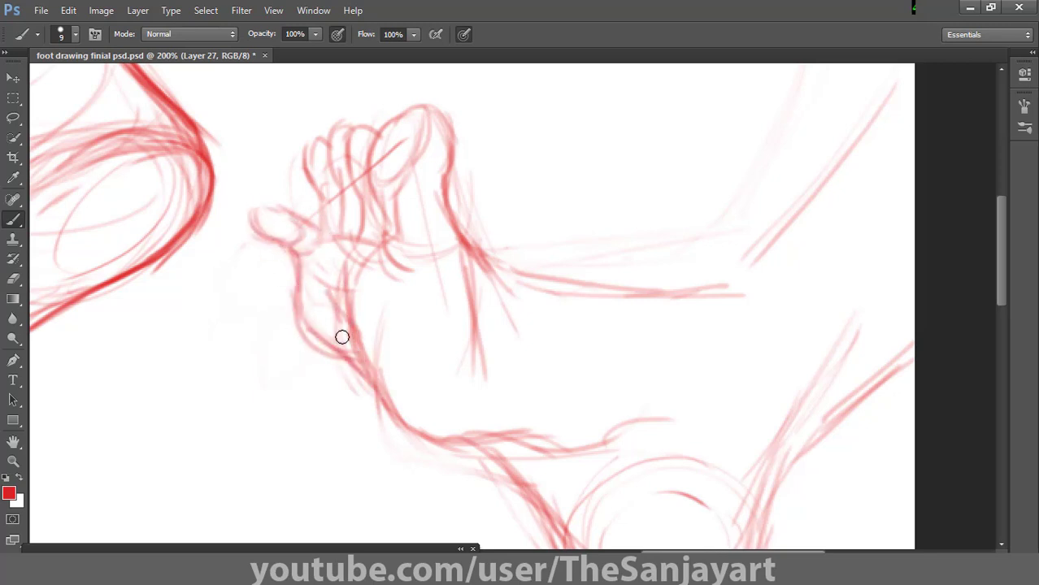
mouse_move(322, 148)
left_mouse_down()
mouse_move(313, 183)
mouse_move(322, 242)
left_mouse_up()
mouse_move(270, 206)
left_mouse_down()
mouse_move(299, 240)
mouse_move(351, 186)
mouse_move(365, 123)
mouse_move(369, 205)
mouse_move(344, 254)
mouse_move(348, 298)
mouse_move(412, 224)
left_mouse_up()
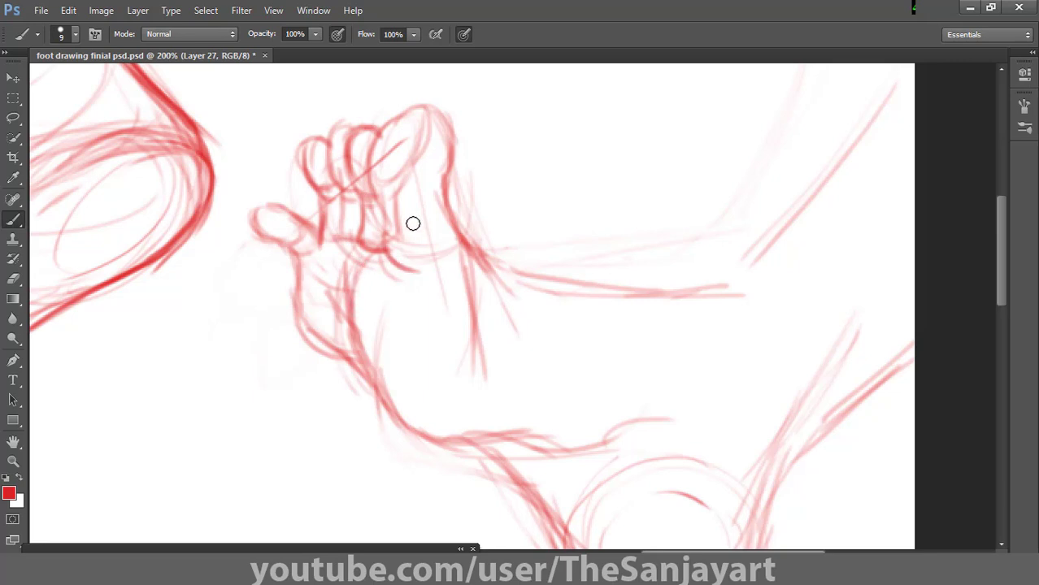
Darken the third foot's big toe, instep contour and leg edges, adding short crease lines near the ankle
mouse_move(415, 112)
left_mouse_down()
mouse_move(392, 174)
mouse_move(396, 212)
mouse_move(413, 100)
mouse_move(457, 144)
mouse_move(448, 149)
mouse_move(456, 223)
left_mouse_up()
mouse_move(431, 172)
left_mouse_down()
mouse_move(468, 232)
mouse_move(457, 211)
mouse_move(471, 267)
mouse_move(666, 301)
mouse_move(765, 267)
left_mouse_up()
mouse_move(813, 345)
left_mouse_down()
mouse_move(782, 425)
mouse_move(706, 447)
left_mouse_up()
left_click_drag(745, 449, 803, 366)
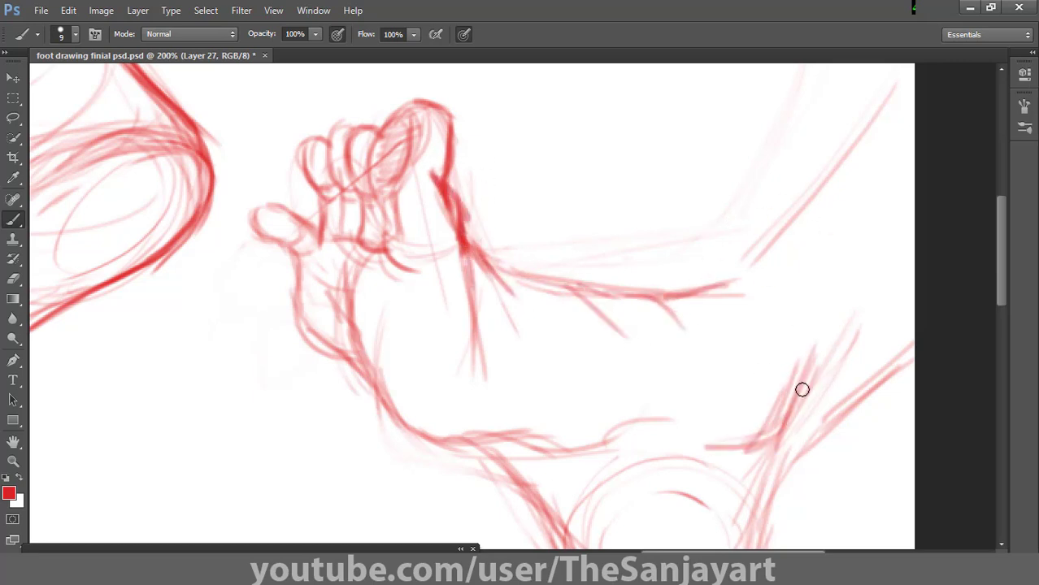
left_click_drag(734, 281, 894, 84)
left_click_drag(912, 350, 814, 439)
Darken the third foot's heel outline and back edge, and hatch shading where the arch meets the heel
left_click_drag(696, 318, 665, 173)
left_click_drag(804, 270, 738, 369)
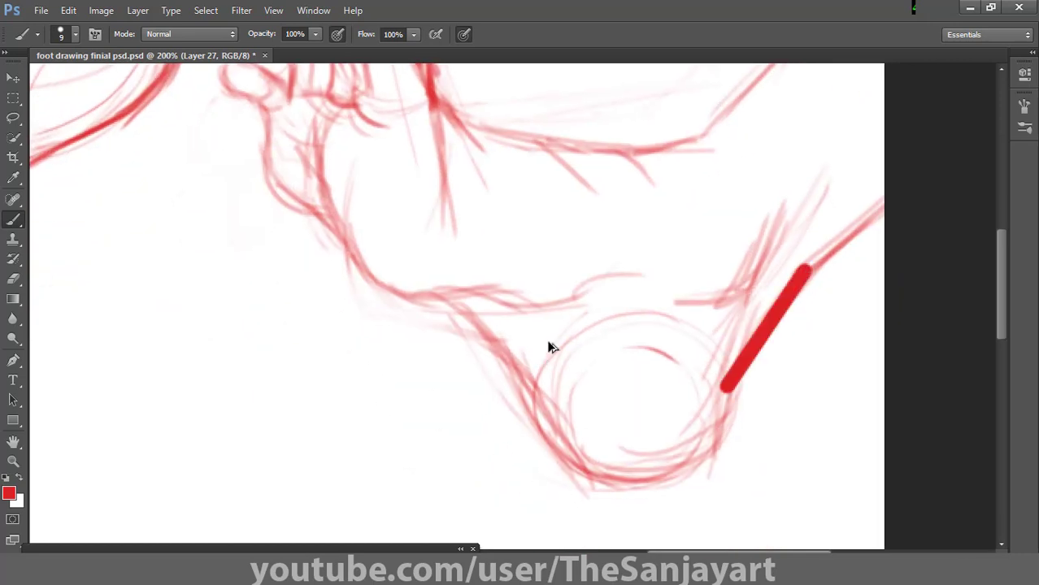
key("ctrl+z")
left_click_drag(830, 271, 709, 445)
left_click_drag(579, 466, 708, 439)
mouse_move(675, 388)
left_mouse_down()
mouse_move(475, 320)
mouse_move(498, 339)
mouse_move(478, 294)
mouse_move(540, 364)
left_mouse_up()
left_click_drag(478, 323, 703, 451)
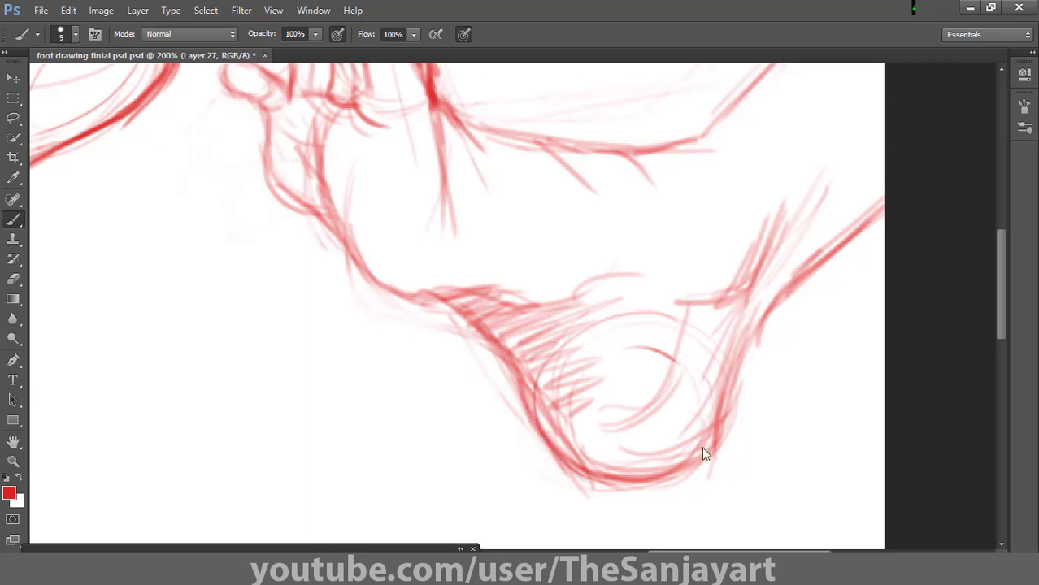
left_click_drag(392, 292, 493, 285)
left_click_drag(465, 298, 582, 317)
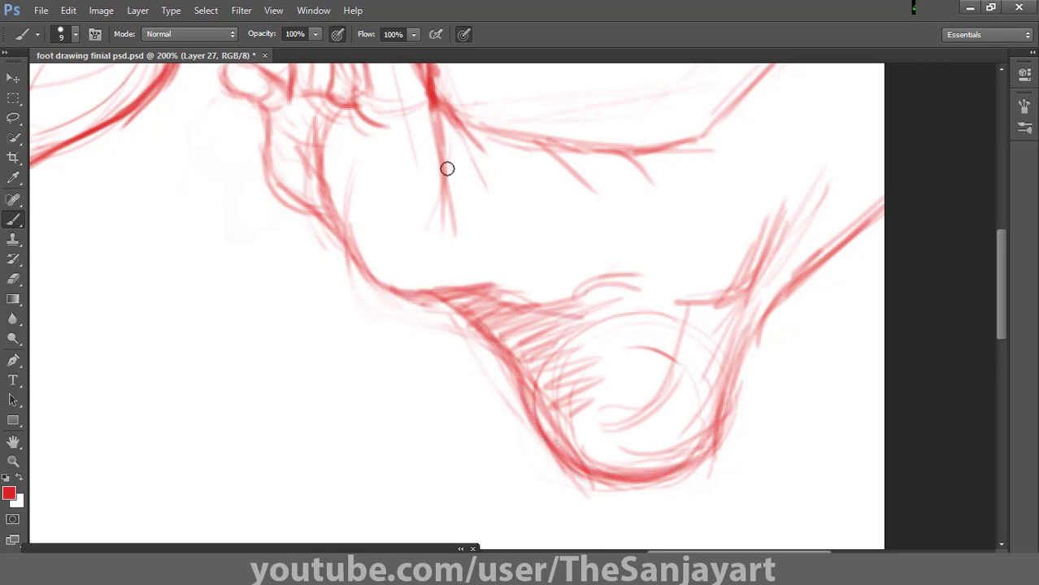
Draw cross-contour lines over the third foot's ankle and instep and across the heel of the first sole view
double_click(25, 440)
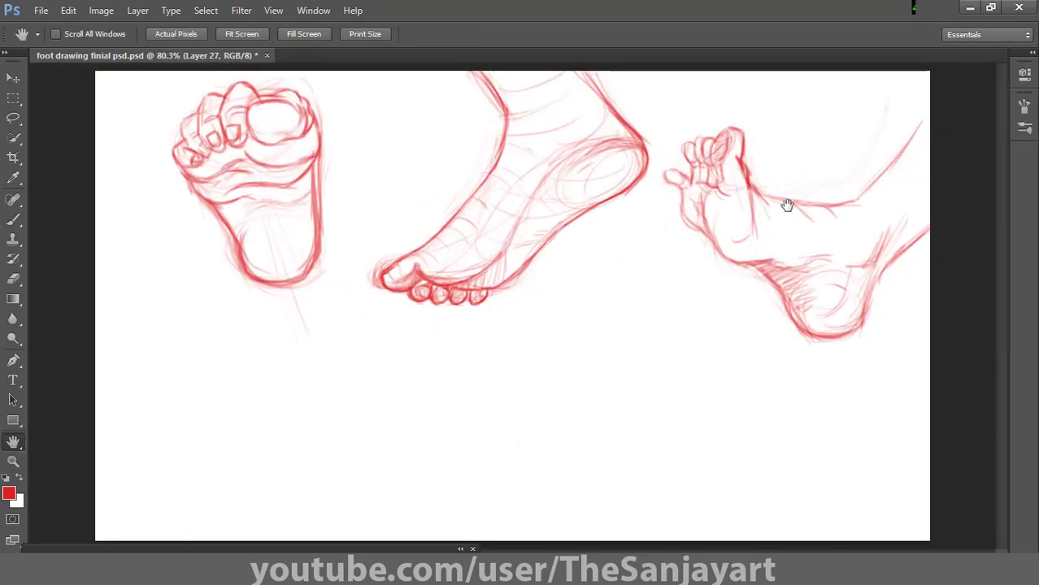
key("b")
left_click_drag(923, 114, 849, 238)
left_click_drag(868, 195, 860, 255)
left_click_drag(798, 210, 794, 247)
left_click_drag(244, 235, 313, 228)
left_click_drag(231, 219, 310, 216)
left_click_drag(249, 263, 305, 259)
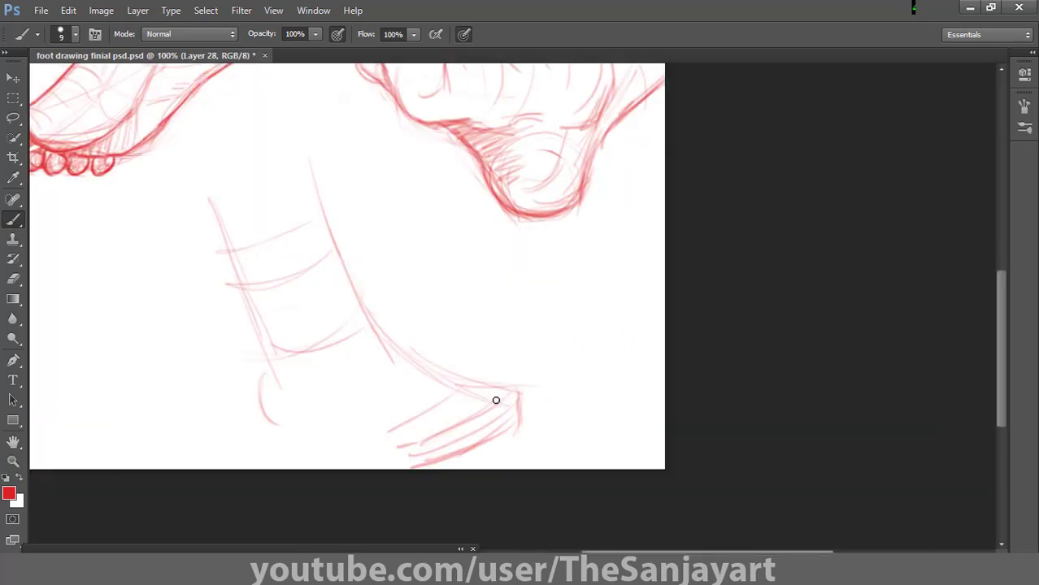
Undo the last strokes of the fourth foot's sketch on Layer 28 and erase part of its instep line
key("ctrl+alt+z")
key("ctrl+alt+z")
key("ctrl+alt+z")
key("ctrl+alt+z")
key("e")
mouse_move(389, 354)
left_mouse_down()
mouse_move(362, 294)
mouse_move(433, 452)
mouse_move(415, 370)
left_mouse_up()
Redraw the fourth foot's shin line, sloping instep and slanted guide lines for the toes
key("b")
left_click_drag(328, 225, 399, 353)
mouse_move(349, 327)
left_mouse_down()
mouse_move(265, 348)
mouse_move(381, 330)
mouse_move(512, 387)
left_mouse_up()
left_click_drag(419, 426, 492, 391)
mouse_move(386, 435)
left_mouse_down()
mouse_move(471, 390)
mouse_move(431, 431)
left_mouse_up()
mouse_move(509, 387)
left_mouse_down()
mouse_move(510, 419)
mouse_move(423, 464)
left_mouse_up()
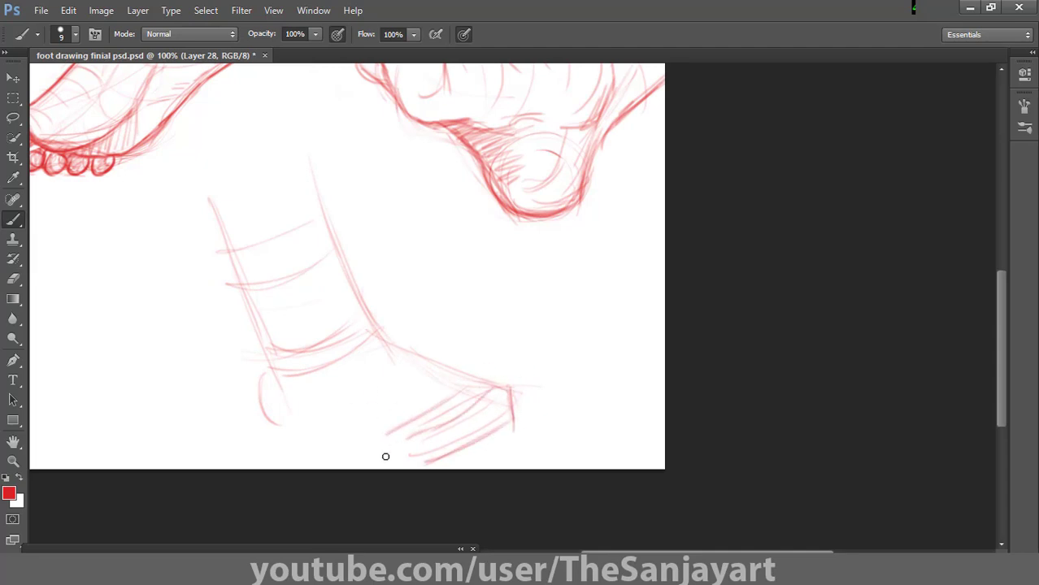
Draw the fourth foot's outer side plane and its sole edge from the rounded heel to below the toes
left_click_drag(267, 376, 375, 426)
left_click_drag(286, 393, 405, 430)
mouse_move(290, 412)
left_mouse_down()
mouse_move(435, 467)
mouse_move(410, 454)
left_mouse_up()
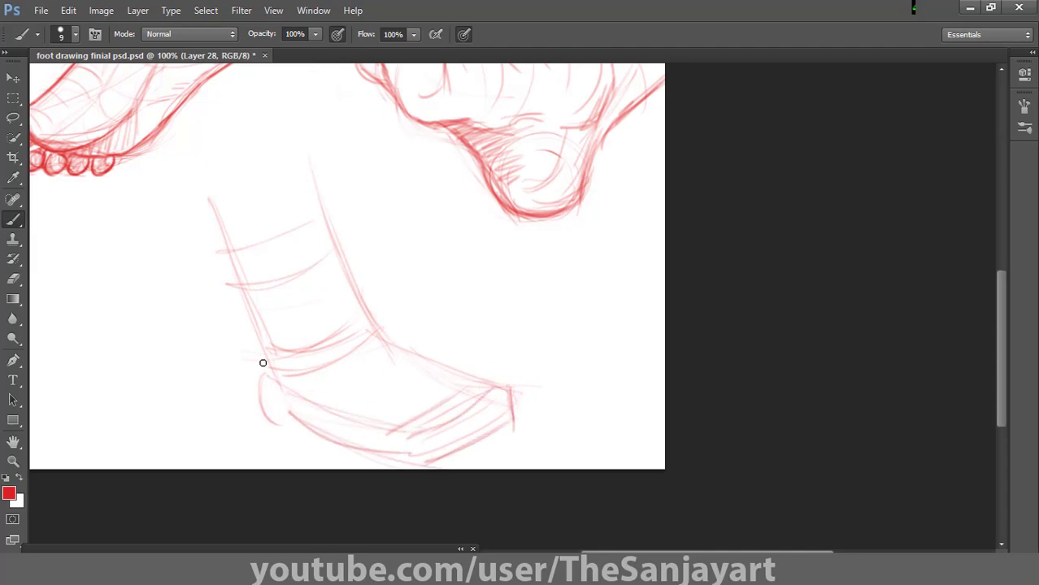
left_click_drag(267, 417, 350, 445)
mouse_move(273, 416)
left_mouse_down()
mouse_move(406, 464)
mouse_move(433, 459)
left_mouse_up()
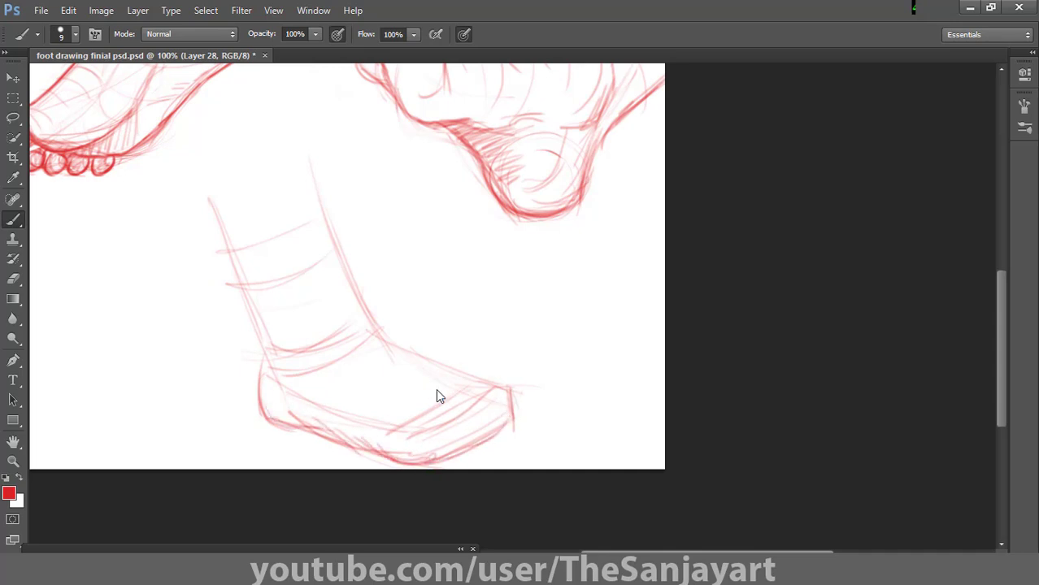
left_click_drag(505, 420, 426, 465)
Sketch the fourth foot's overlapping toes and darken the contour from the shin over the instep to the big toe
mouse_move(491, 379)
left_mouse_down()
mouse_move(500, 403)
mouse_move(454, 401)
mouse_move(444, 424)
mouse_move(453, 434)
left_mouse_up()
key("ctrl+z")
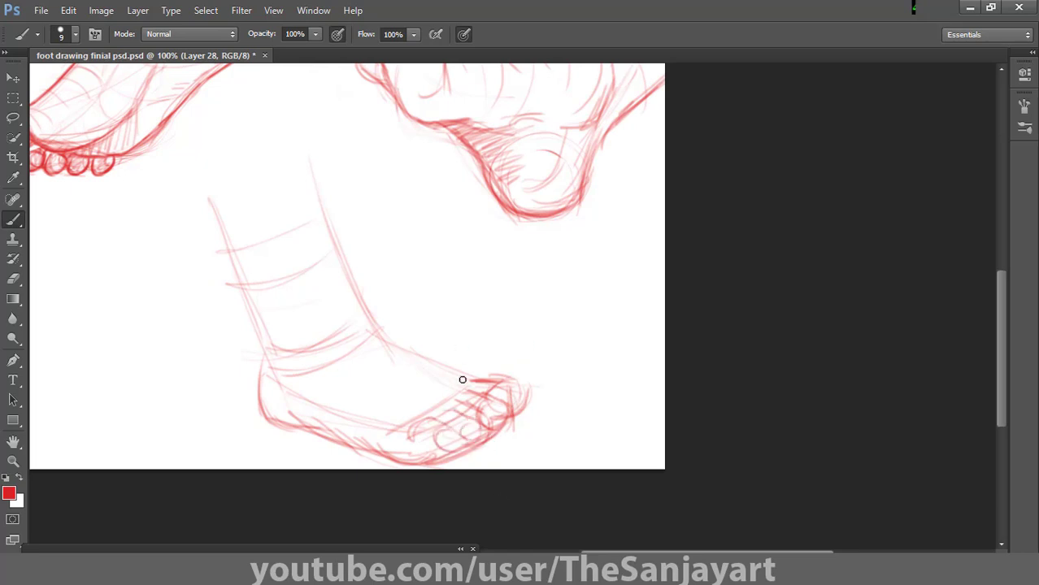
mouse_move(524, 384)
left_mouse_down()
mouse_move(469, 380)
mouse_move(417, 355)
left_mouse_up()
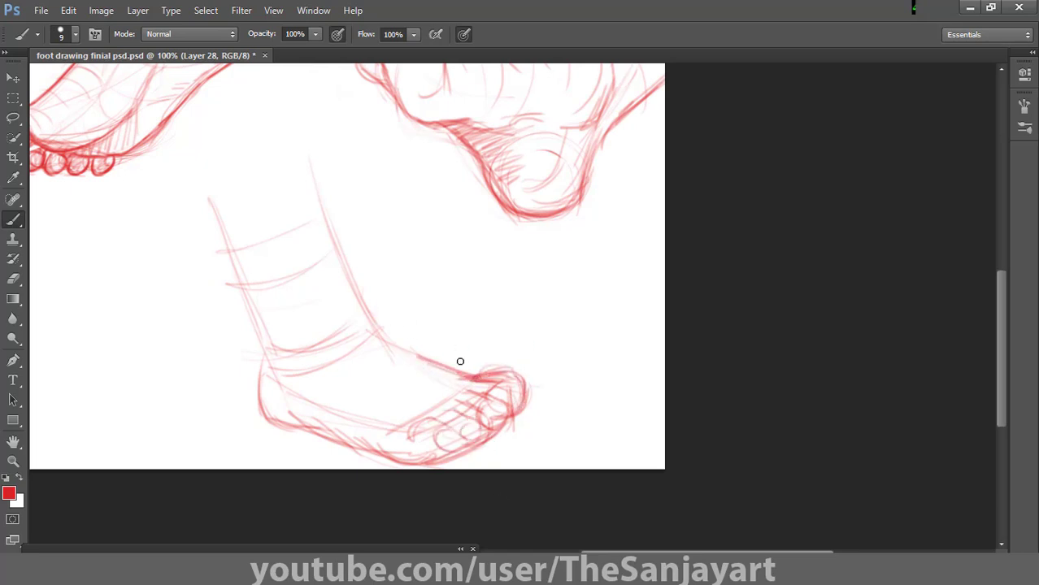
left_click_drag(345, 275, 423, 374)
left_click_drag(316, 161, 359, 302)
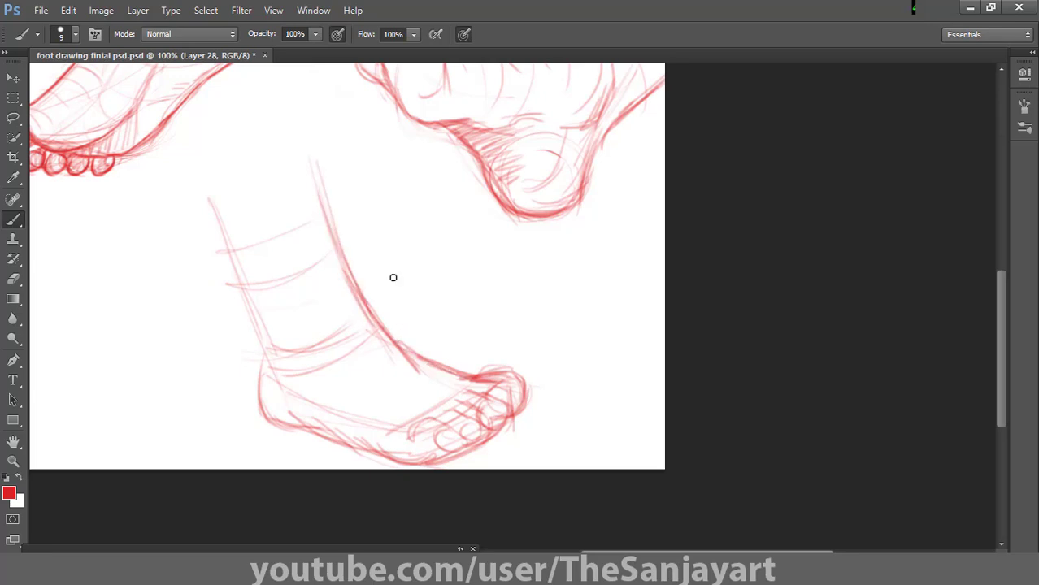
mouse_move(342, 391)
left_mouse_down()
mouse_move(422, 465)
mouse_move(445, 460)
mouse_move(502, 382)
left_mouse_up()
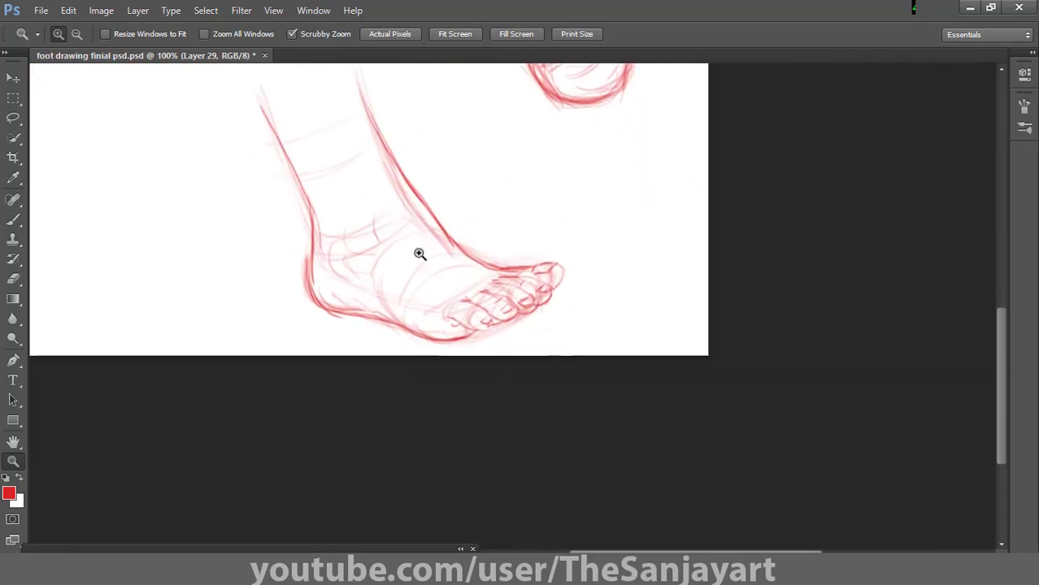
Strengthen the fourth foot's outer sole edge on Layer 29 and add marks near the small toe and ankle bone
left_click(419, 254)
key("b")
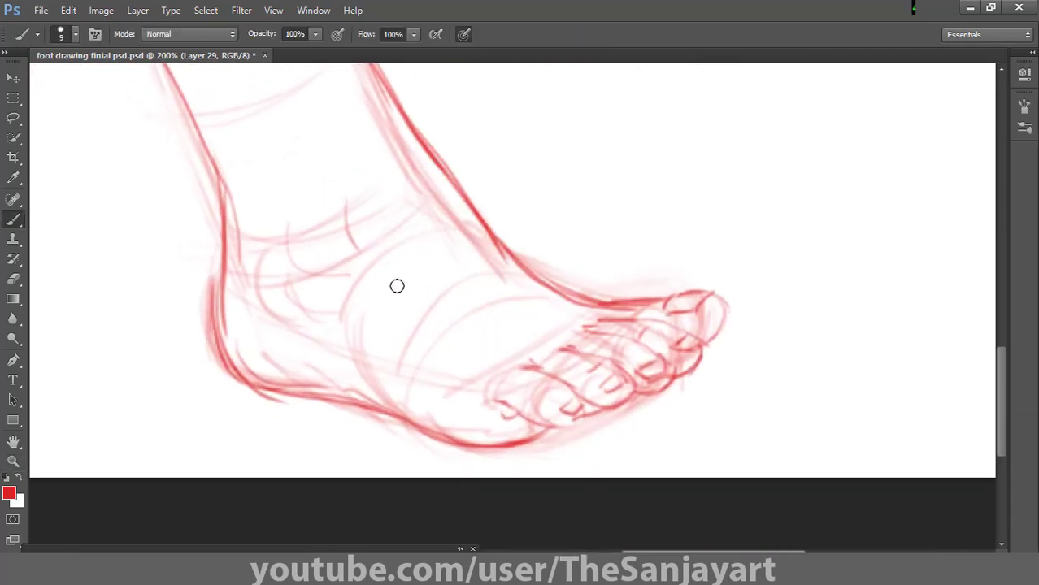
mouse_move(463, 385)
left_mouse_down()
mouse_move(441, 352)
mouse_move(460, 385)
left_mouse_up()
mouse_move(360, 353)
left_mouse_down()
mouse_move(442, 431)
mouse_move(239, 366)
mouse_move(218, 297)
mouse_move(223, 188)
left_mouse_up()
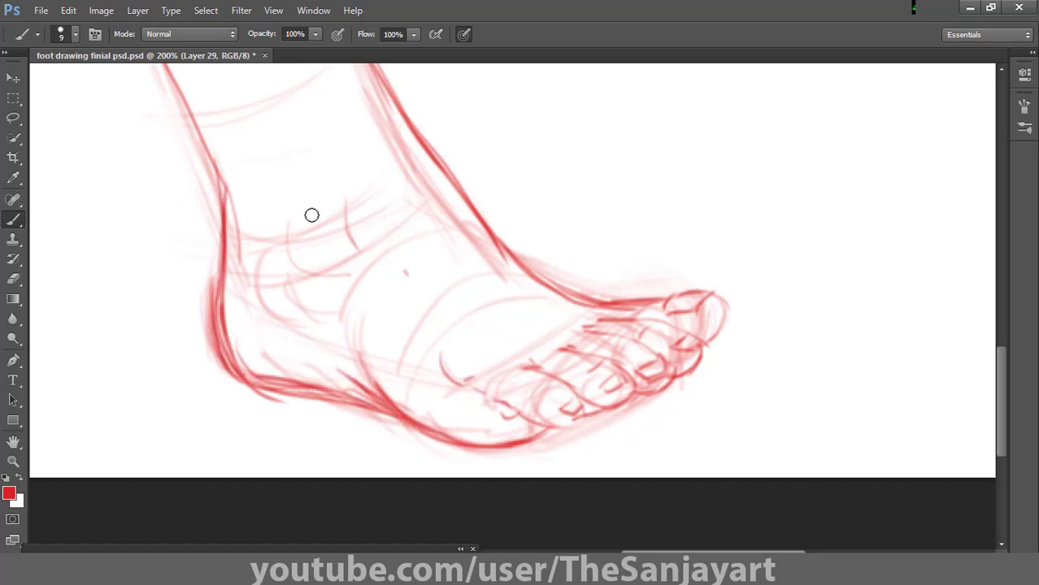
left_click_drag(303, 168, 358, 264)
left_click_drag(342, 195, 358, 261)
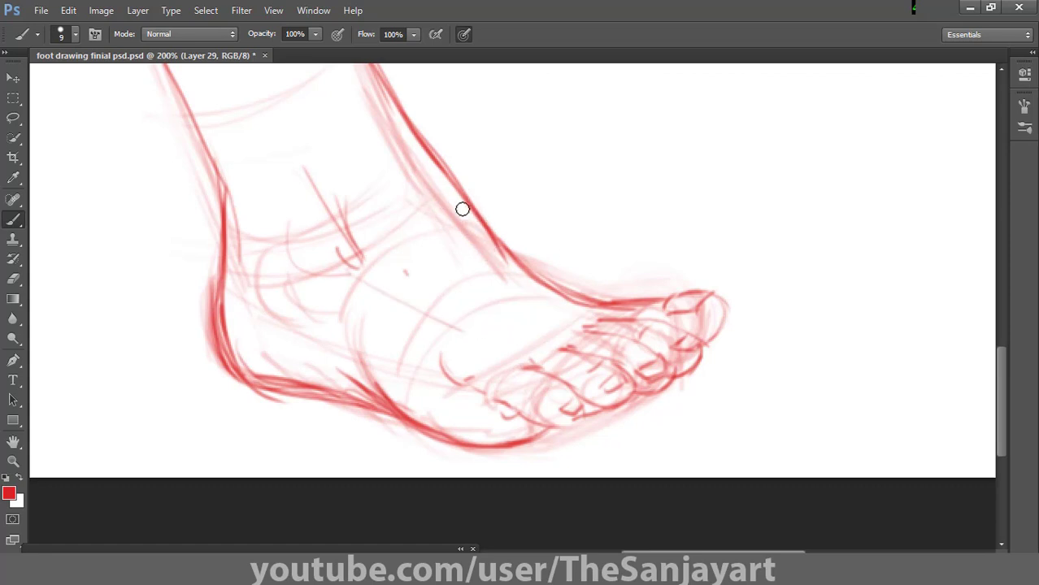
Thicken the fourth foot's front ankle contour and soften the excess lines with the Eraser
left_click_drag(431, 196, 497, 250)
left_click_drag(423, 177, 499, 258)
mouse_move(373, 72)
left_mouse_down()
mouse_move(395, 131)
mouse_move(486, 244)
left_mouse_up()
key("e")
left_click_drag(442, 111, 420, 193)
left_click_drag(370, 166, 503, 338)
left_click_drag(348, 126, 465, 332)
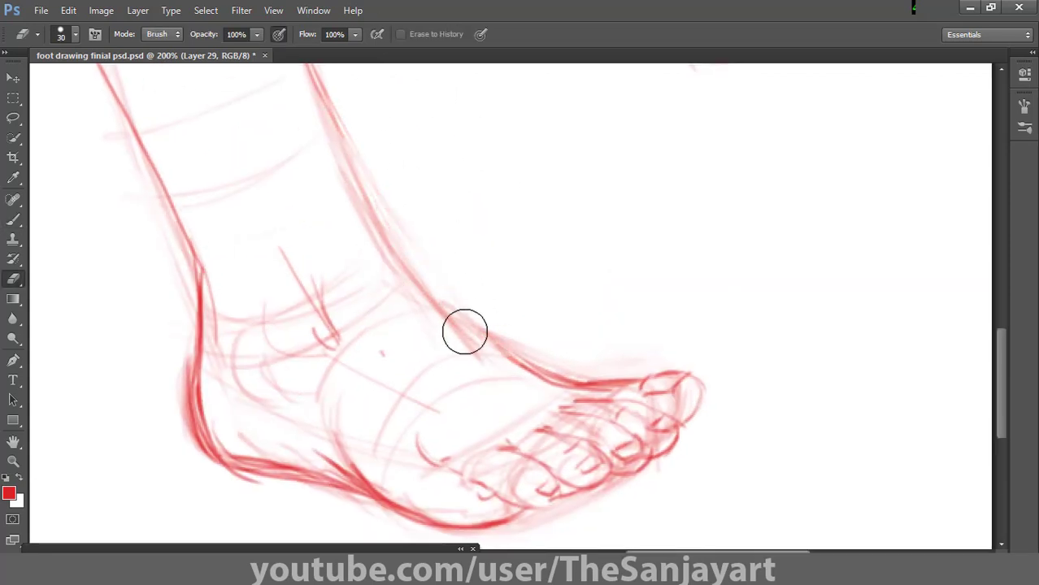
Redraw the fourth foot's front contour as a darker line from the shin over the instep to the big toe
key("b")
mouse_move(334, 114)
left_mouse_down()
mouse_move(464, 316)
mouse_move(538, 376)
mouse_move(577, 388)
left_mouse_up()
left_click_drag(384, 208, 343, 159)
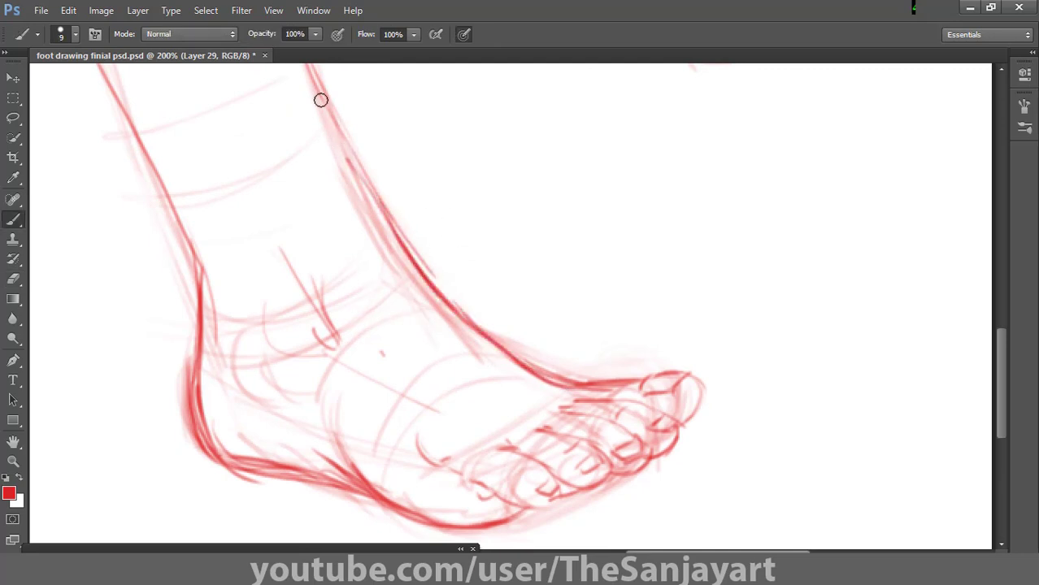
mouse_move(320, 99)
left_mouse_down()
mouse_move(458, 313)
mouse_move(532, 363)
left_mouse_up()
key("e")
key("b")
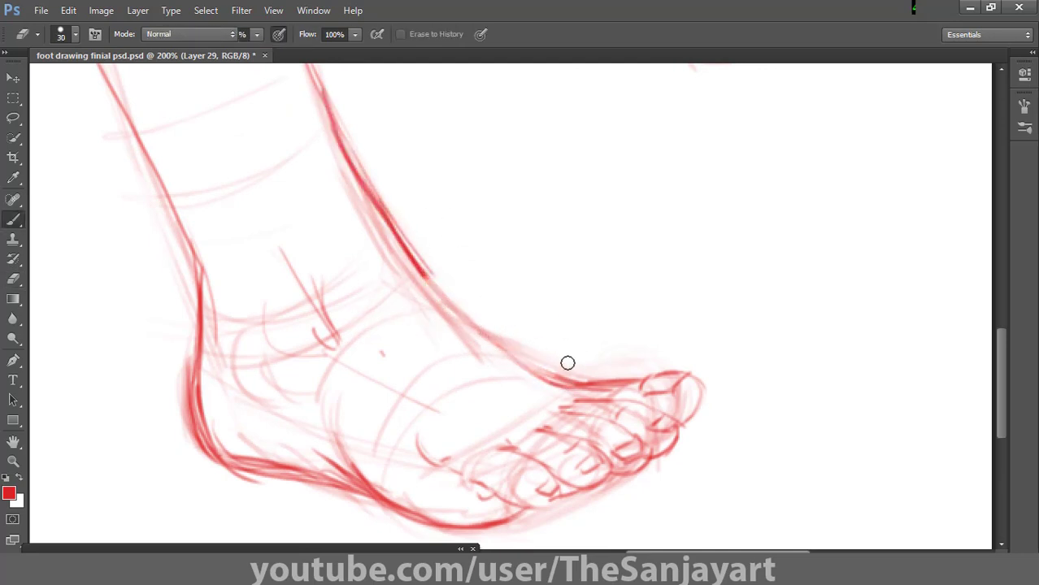
mouse_move(421, 273)
left_mouse_down()
mouse_move(489, 351)
mouse_move(507, 349)
left_mouse_up()
mouse_move(435, 284)
left_mouse_down()
mouse_move(527, 363)
mouse_move(575, 385)
left_mouse_up()
left_click_drag(575, 384, 413, 260)
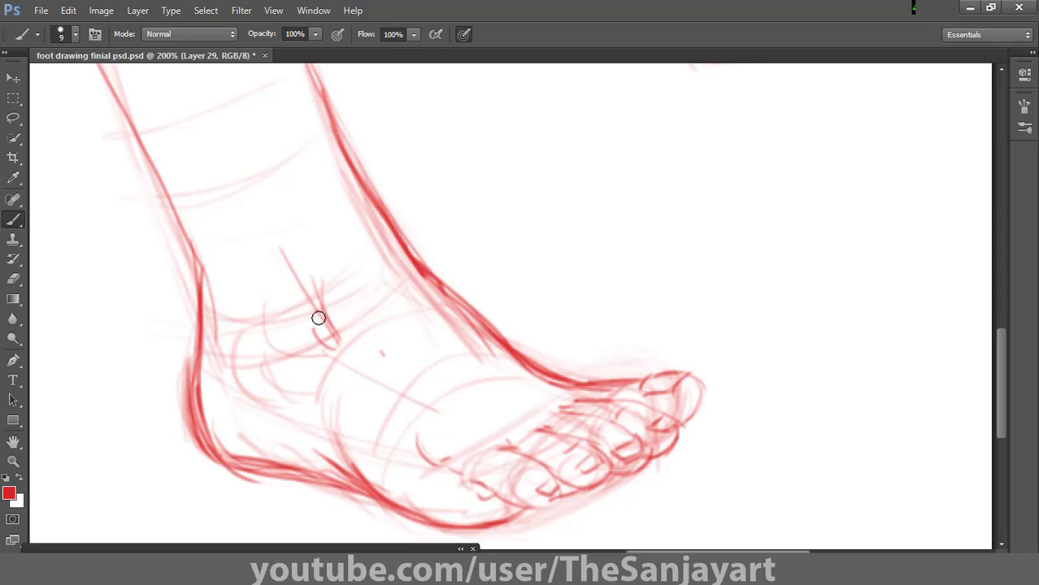
Draw curved cross-contour lines around the fourth foot's ankle, lower leg, heel and the side behind the small toe
left_click_drag(293, 368, 391, 275)
left_click_drag(229, 302, 389, 246)
left_click_drag(323, 145, 229, 194)
left_click_drag(414, 463, 412, 506)
mouse_move(443, 470)
left_mouse_down()
mouse_move(443, 517)
mouse_move(467, 518)
left_mouse_up()
left_click_drag(296, 357, 307, 459)
left_click_drag(250, 358, 236, 431)
left_click_drag(195, 372, 232, 455)
left_click_drag(532, 431, 387, 241)
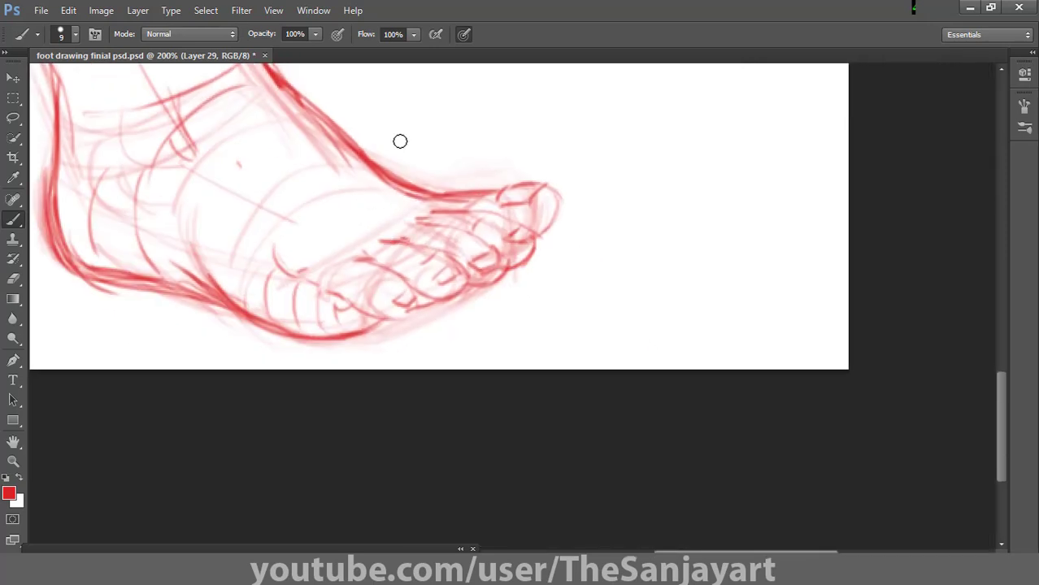
mouse_move(439, 199)
left_mouse_down()
mouse_move(415, 212)
mouse_move(535, 198)
mouse_move(526, 226)
mouse_move(450, 204)
mouse_move(501, 239)
mouse_move(478, 274)
mouse_move(440, 302)
mouse_move(395, 272)
mouse_move(364, 308)
mouse_move(415, 323)
left_mouse_up()
double_click(13, 442)
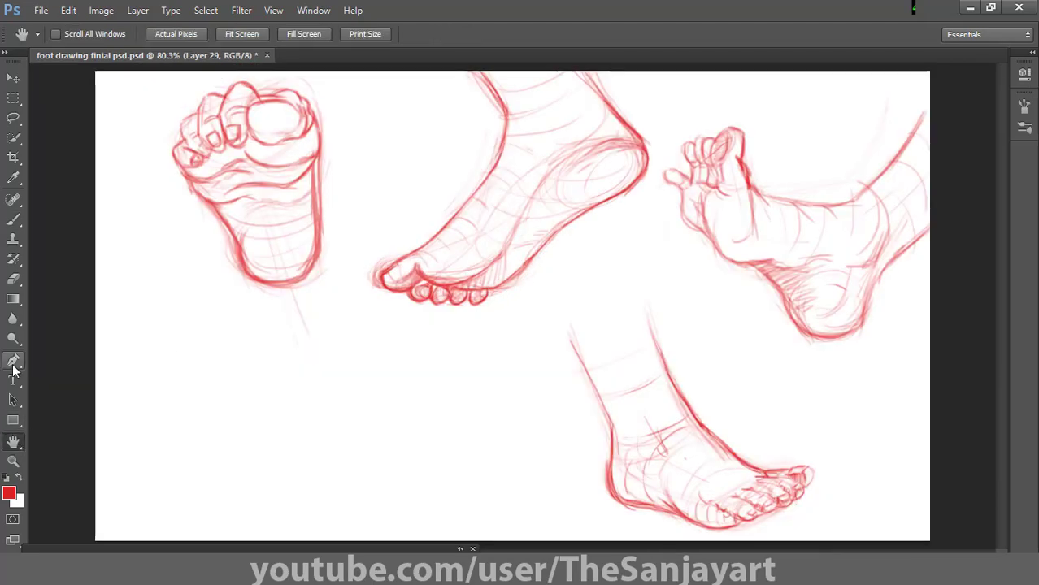
Define the fourth foot's big toenail and shade the front and underside of the big toe
key("z")
left_click(803, 494)
left_click(803, 494)
left_click(800, 494)
left_click(791, 491)
key("b")
mouse_move(653, 270)
left_mouse_down()
mouse_move(672, 305)
mouse_move(653, 348)
left_mouse_up()
mouse_move(633, 309)
left_mouse_down()
mouse_move(634, 359)
mouse_move(656, 297)
left_mouse_up()
mouse_move(574, 274)
left_mouse_down()
mouse_move(564, 302)
mouse_move(651, 270)
left_mouse_up()
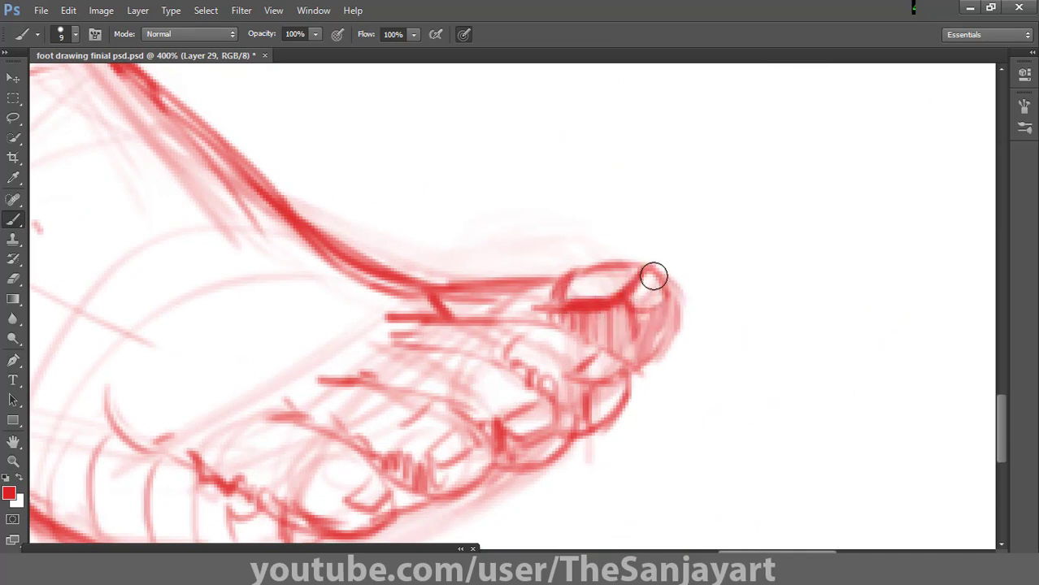
left_click_drag(621, 369, 654, 360)
double_click(13, 441)
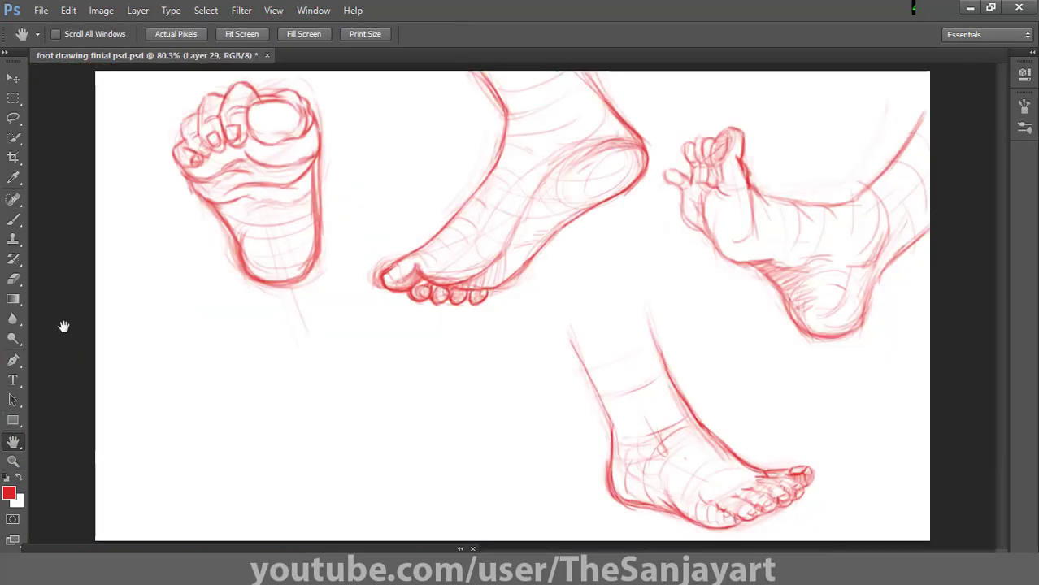
Block in a fifth foot's sole view on Layer 30 with a ball oval, heel circle, tapered sides and rounded toe tips
mouse_move(308, 207)
left_mouse_down()
mouse_move(445, 180)
mouse_move(380, 376)
mouse_move(478, 380)
mouse_move(473, 216)
left_mouse_up()
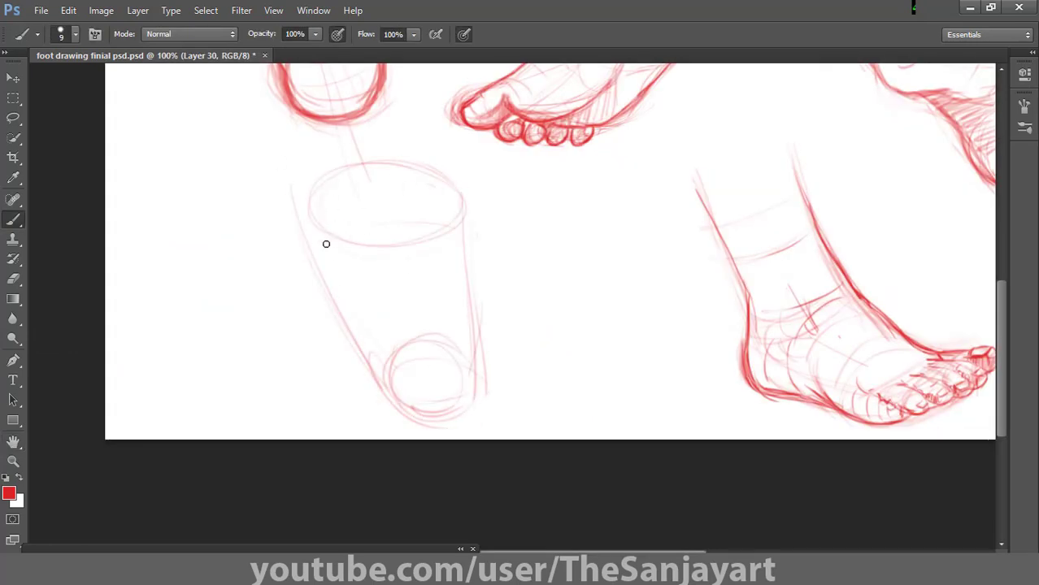
mouse_move(380, 246)
left_mouse_down()
mouse_move(318, 229)
mouse_move(353, 315)
mouse_move(422, 408)
left_mouse_up()
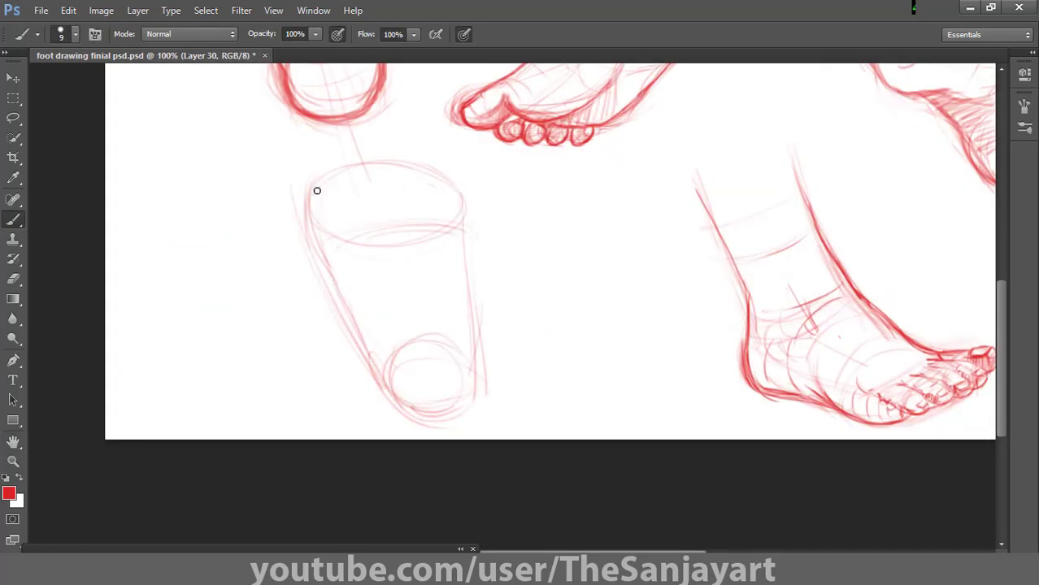
mouse_move(354, 215)
left_mouse_down()
mouse_move(359, 147)
mouse_move(426, 194)
left_mouse_up()
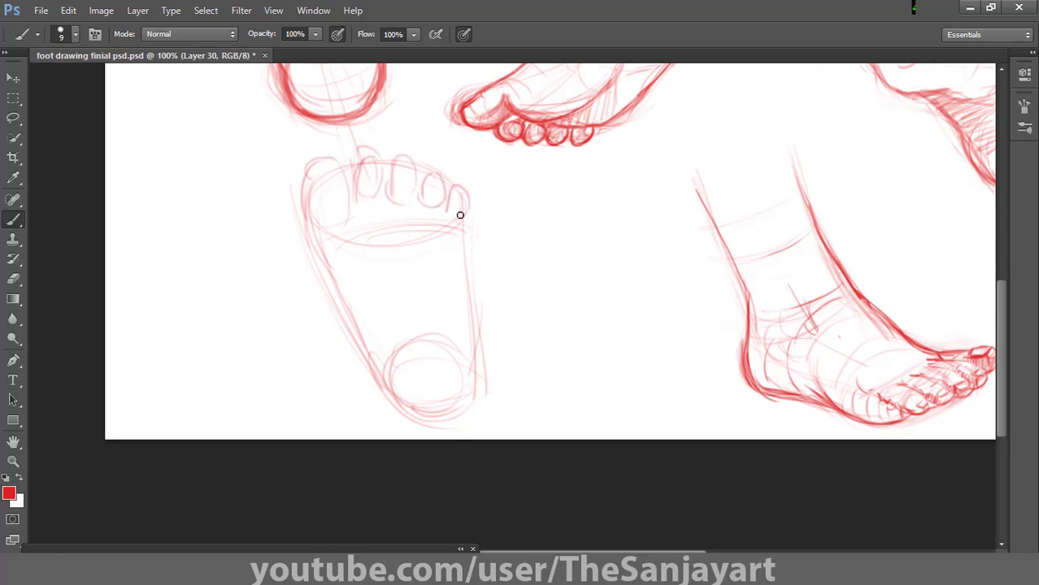
Extend the fifth foot's toe sides down to the ball and draw the curved line along the toe bases
left_click_drag(361, 188, 354, 237)
left_click_drag(379, 184, 376, 226)
left_click_drag(444, 236, 460, 208)
left_click_drag(440, 225, 402, 227)
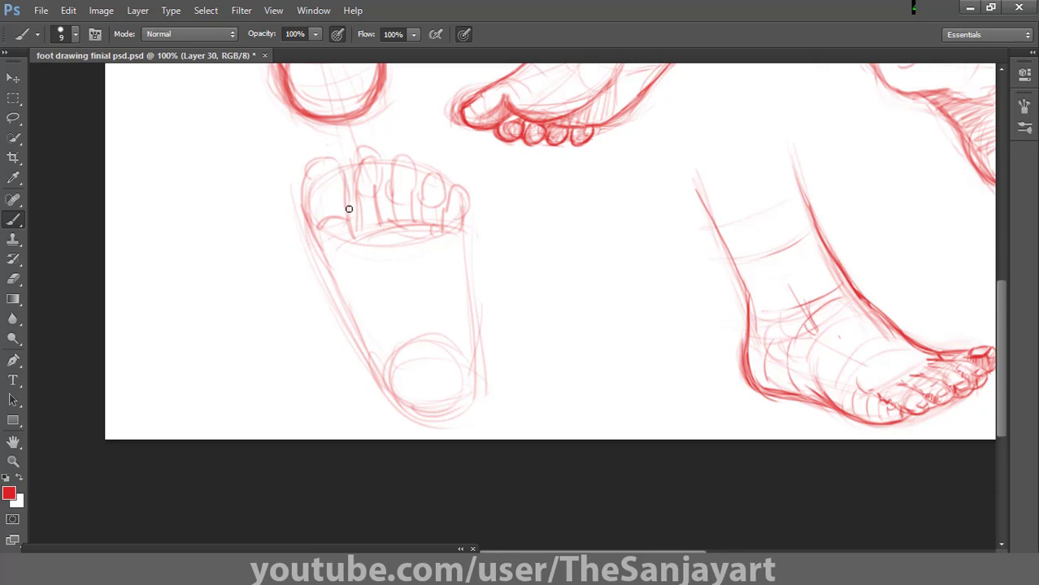
Darken the fifth foot's inner and outer sole edges and round off the heel outline
left_click_drag(318, 256, 348, 308)
mouse_move(302, 207)
left_mouse_down()
mouse_move(333, 286)
mouse_move(385, 368)
left_mouse_up()
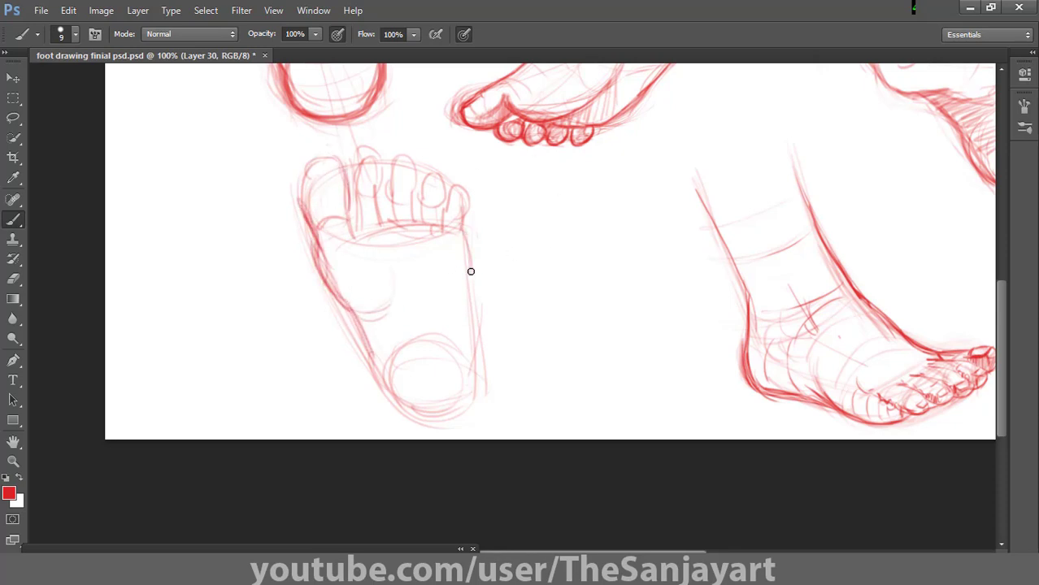
left_click_drag(462, 264, 473, 374)
left_click_drag(467, 289, 476, 376)
left_click_drag(370, 361, 421, 415)
mouse_move(384, 387)
left_mouse_down()
mouse_move(445, 416)
mouse_move(474, 367)
left_mouse_up()
left_click_drag(396, 403, 460, 406)
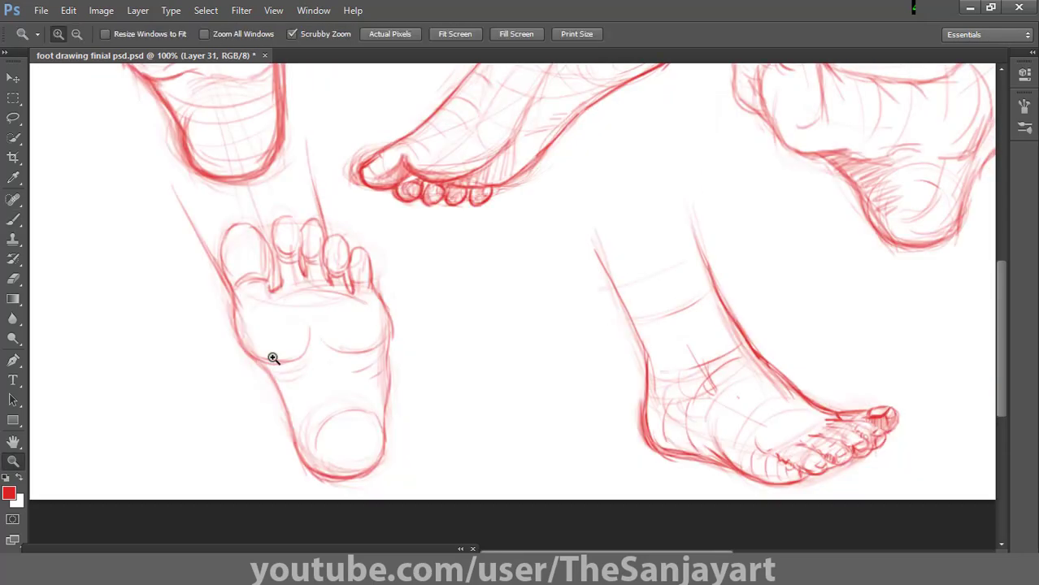
Darken the fifth foot's big toe outline and the gaps between its toes
left_click(272, 287)
key("b")
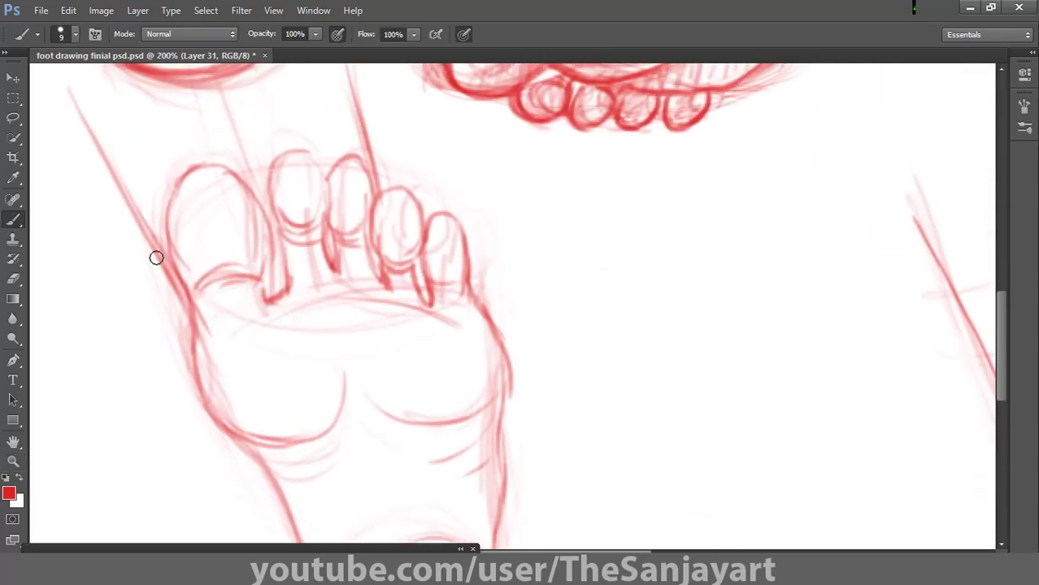
mouse_move(170, 213)
left_mouse_down()
mouse_move(221, 162)
mouse_move(241, 191)
mouse_move(173, 200)
left_mouse_up()
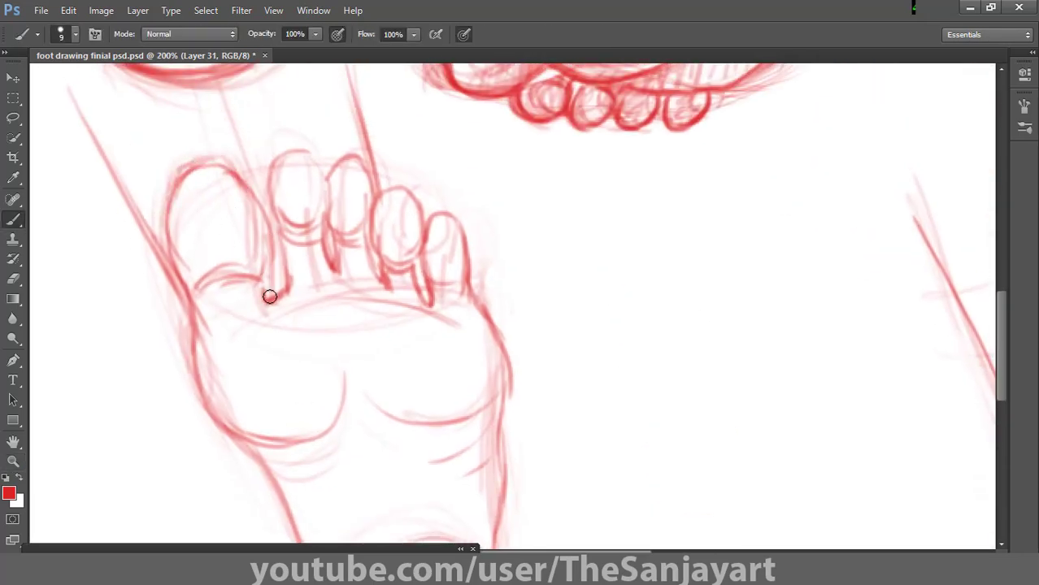
left_click_drag(270, 296, 283, 263)
mouse_move(325, 237)
left_mouse_down()
mouse_move(333, 268)
mouse_move(428, 301)
mouse_move(499, 421)
left_mouse_up()
Strengthen the lower curve of the fifth foot's outer ball pad and the adjoining outer sole edge
left_click_drag(503, 362, 462, 439)
mouse_move(397, 427)
left_mouse_down()
mouse_move(503, 367)
mouse_move(474, 416)
left_mouse_up()
left_click_drag(504, 305, 539, 142)
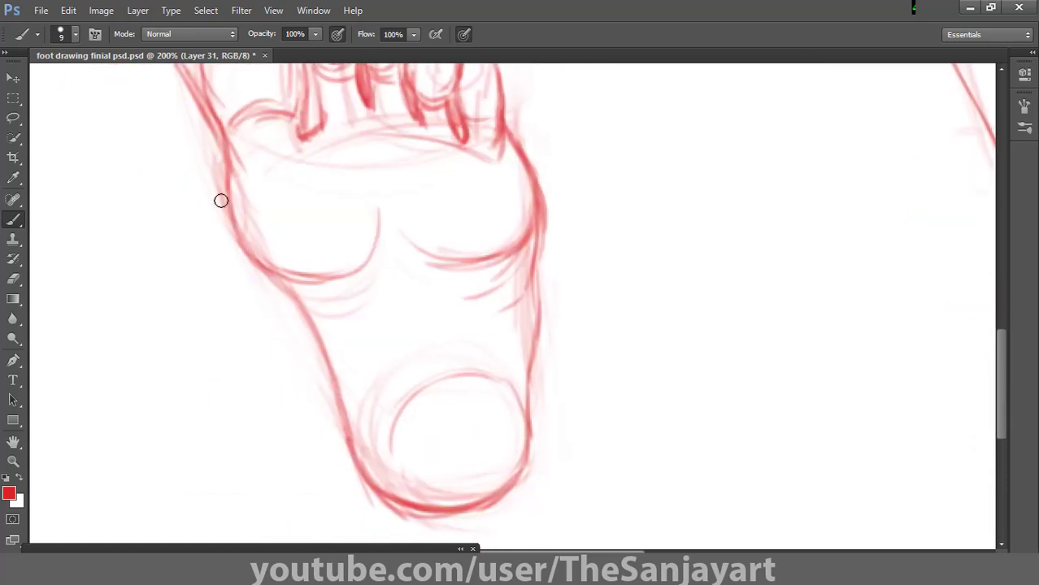
Darken the fifth foot's inner ball edge and add short curved crease lines across both sides of the arch
left_click_drag(261, 124, 268, 152)
mouse_move(270, 123)
left_mouse_down()
mouse_move(278, 152)
mouse_move(224, 190)
left_mouse_up()
mouse_move(211, 117)
left_mouse_down()
mouse_move(318, 275)
mouse_move(364, 294)
mouse_move(344, 330)
left_mouse_up()
left_click_drag(318, 317, 336, 335)
left_click_drag(312, 359, 353, 360)
left_click_drag(523, 271, 408, 310)
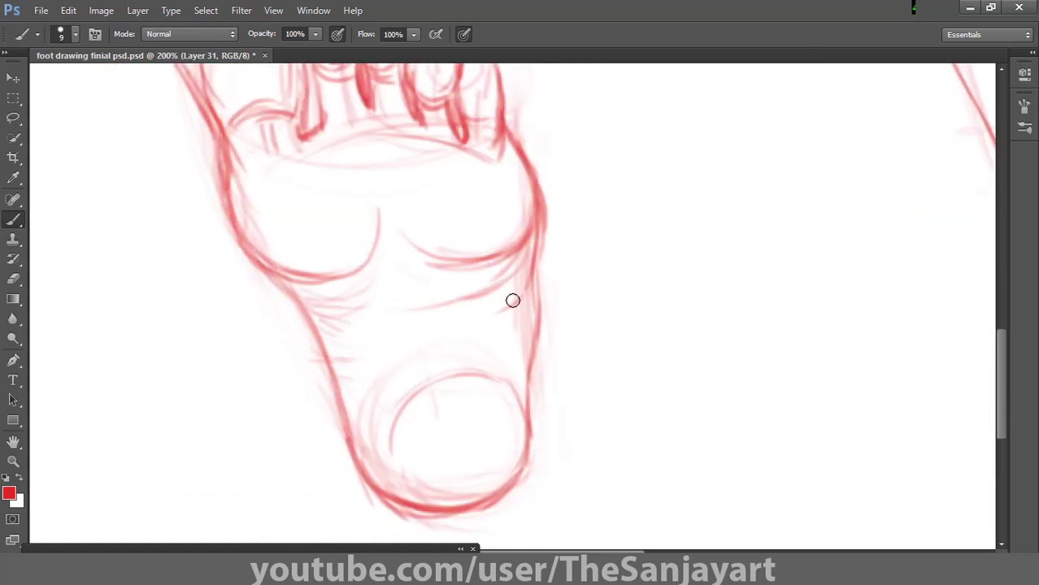
left_click_drag(518, 298, 443, 319)
left_click_drag(517, 323, 486, 338)
mouse_move(506, 337)
left_mouse_down()
mouse_move(488, 353)
mouse_move(498, 373)
left_mouse_up()
Redraw the fifth foot's heel pad curve and shade along the inner and outer heel edges
left_click_drag(494, 378, 371, 472)
left_click_drag(374, 444, 405, 488)
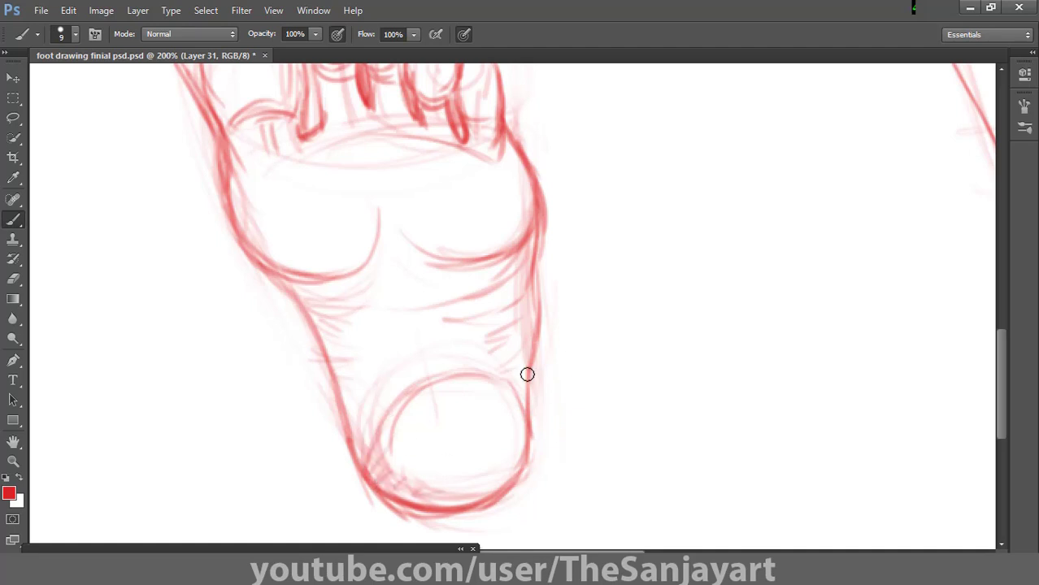
left_click_drag(529, 375, 504, 491)
Reinforce the fifth foot's big toe outline, fill the gap beside it and round off the toe's base
scroll(322, 278, "up", 3)
left_click_drag(326, 238, 336, 253)
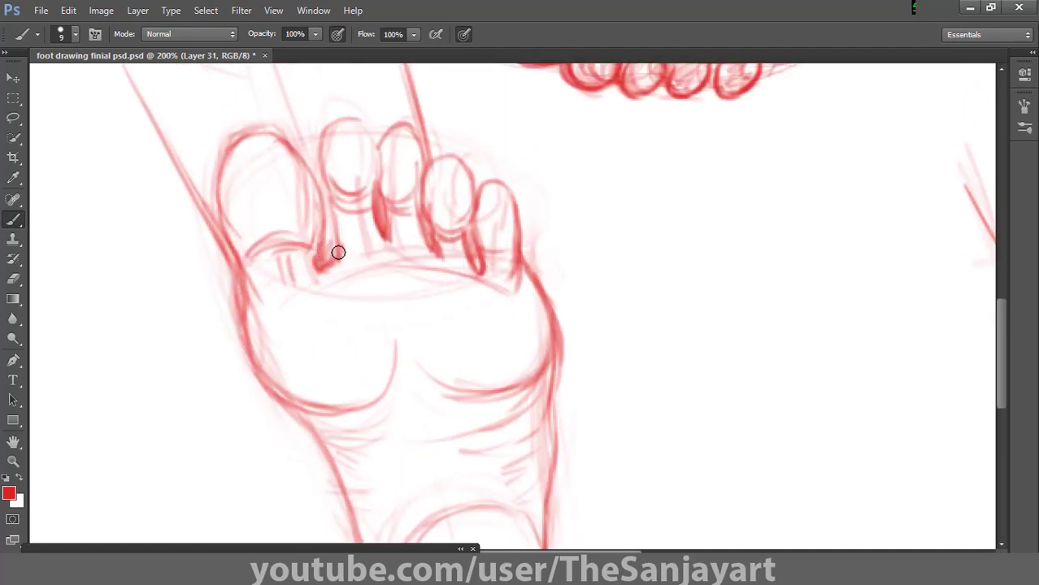
left_click_drag(323, 201, 314, 253)
left_click_drag(288, 147, 315, 226)
mouse_move(226, 148)
left_mouse_down()
mouse_move(234, 253)
mouse_move(312, 265)
left_mouse_up()
left_click_drag(236, 267, 296, 277)
Draw curved contour lines across the inner and outer ball pads of the fifth foot's sole
left_click_drag(244, 285, 320, 339)
left_click_drag(258, 346, 329, 360)
left_click_drag(263, 368, 323, 380)
left_click_drag(284, 391, 340, 392)
left_click_drag(525, 273, 459, 325)
left_click_drag(541, 313, 478, 359)
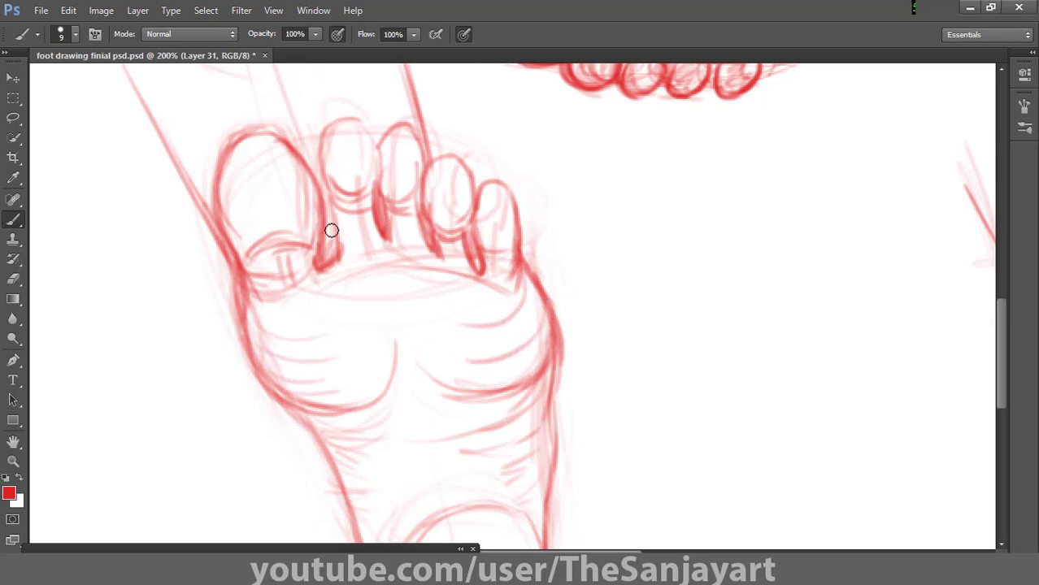
left_click_drag(539, 348, 453, 378)
Refine the fifth foot's smaller toe pads and draw a centre line from the ball down into the heel
left_click_drag(324, 157, 414, 154)
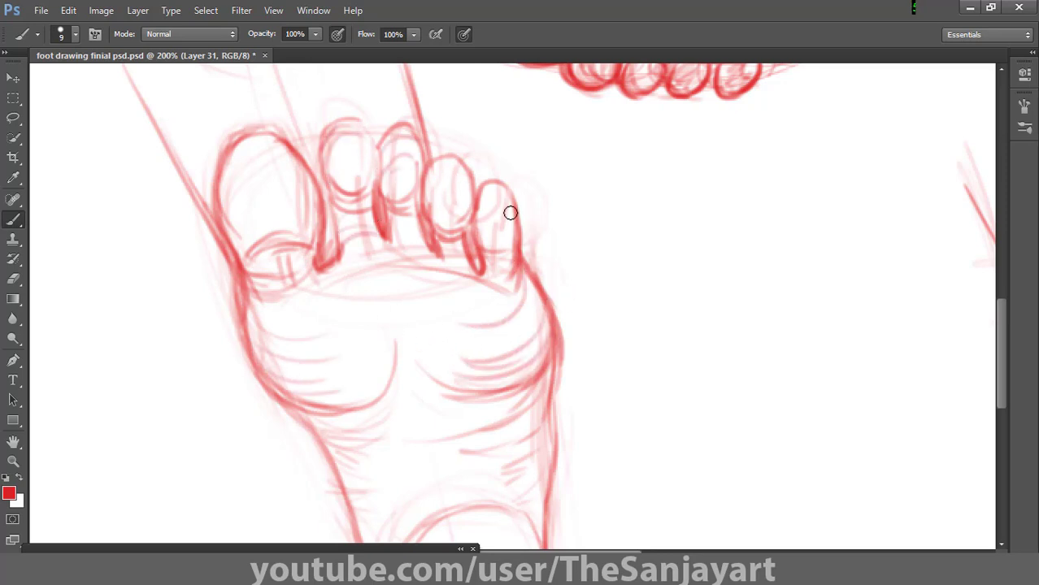
left_click_drag(455, 342, 395, 168)
mouse_move(330, 136)
left_mouse_down()
mouse_move(382, 416)
mouse_move(362, 323)
left_mouse_up()
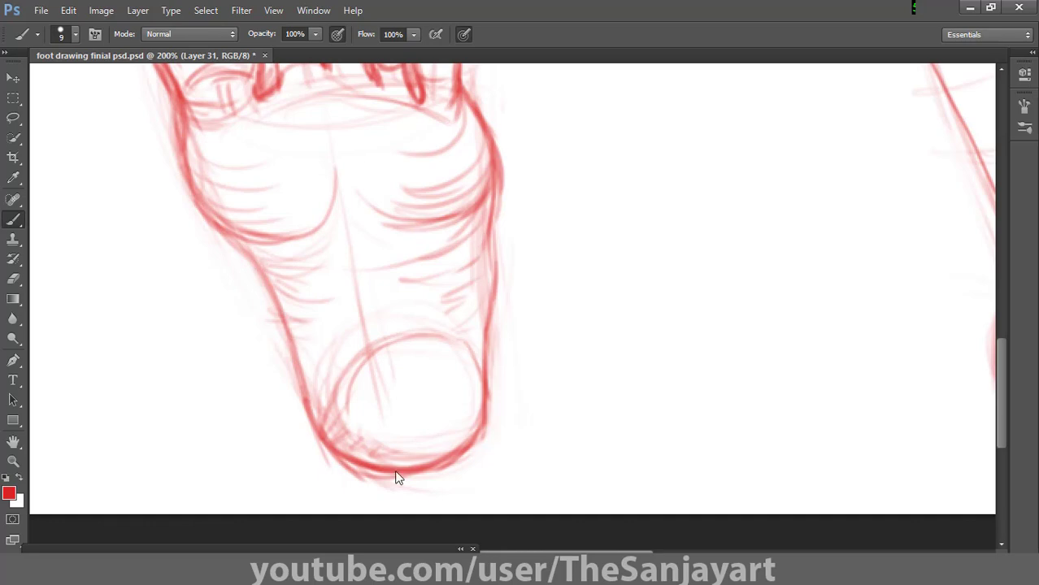
Extend and darken the fifth foot's leg line rising behind the smaller toes
key("z")
left_click(370, 250, "alt")
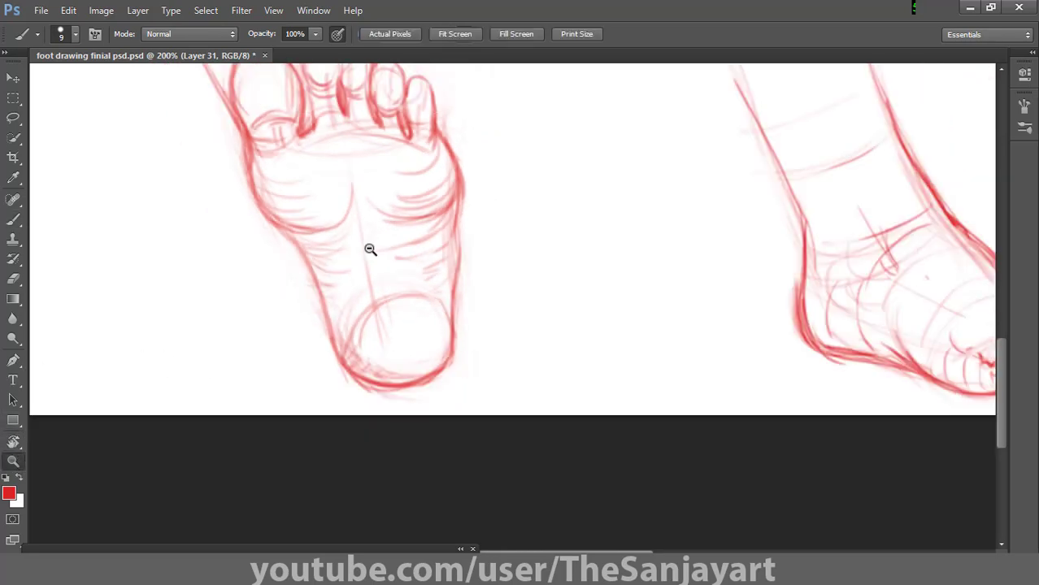
left_click(381, 225, "alt")
left_click(312, 411)
key("e")
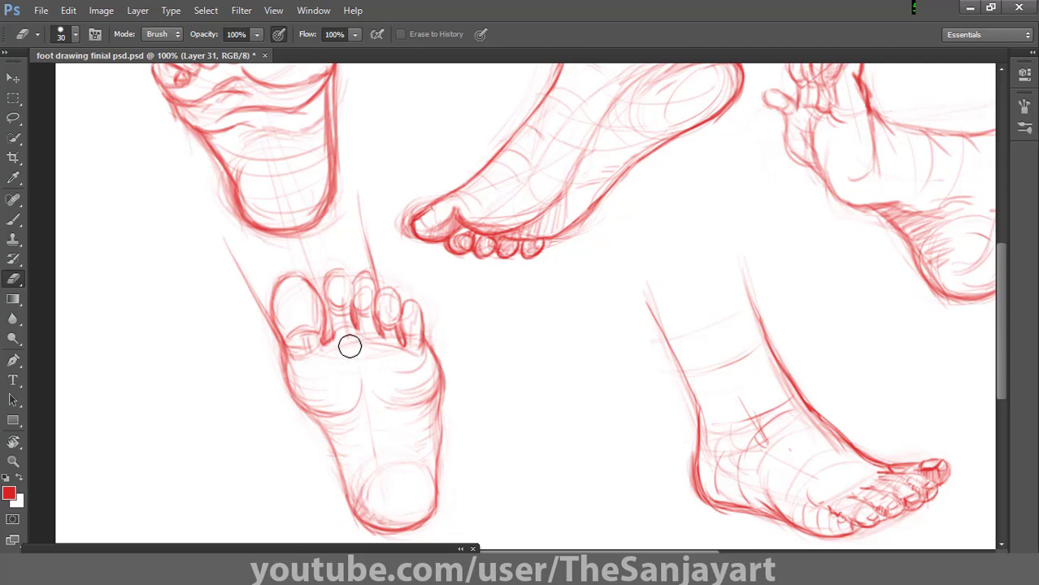
key("b")
left_click_drag(353, 178, 378, 298)
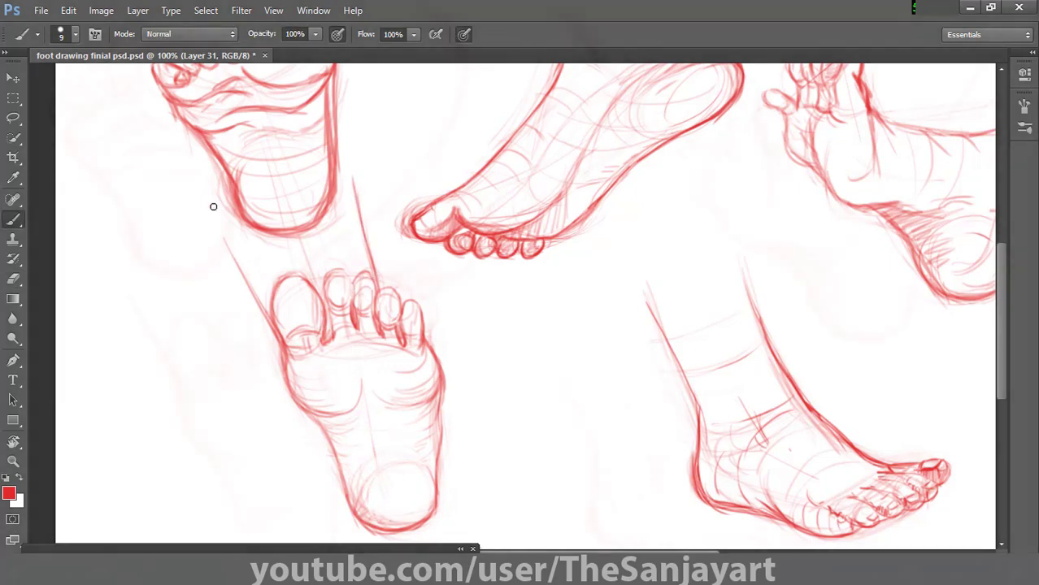